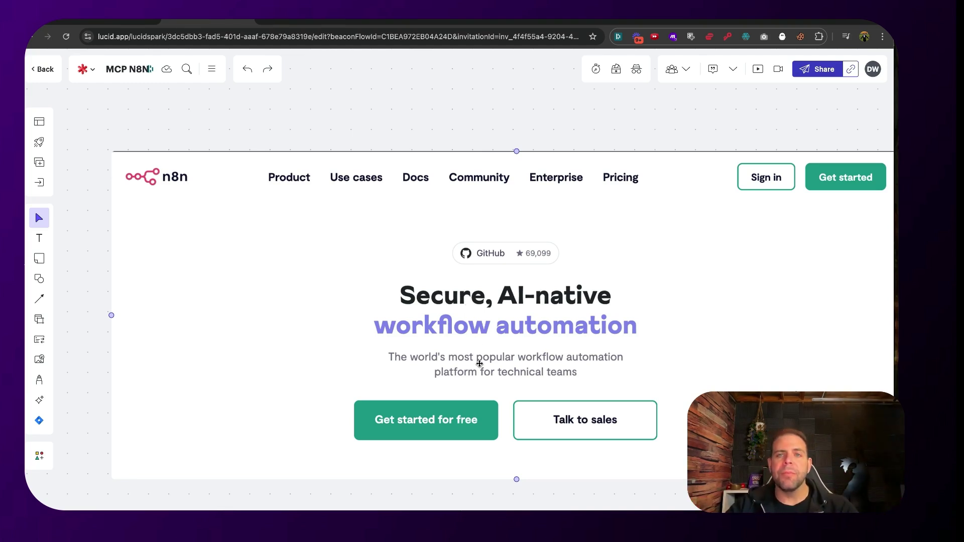
Read the How n8n Works card, highlighting its text on nodes, integrations, code flexibility and hosting options in turn.
scroll(479, 364, "down", 6)
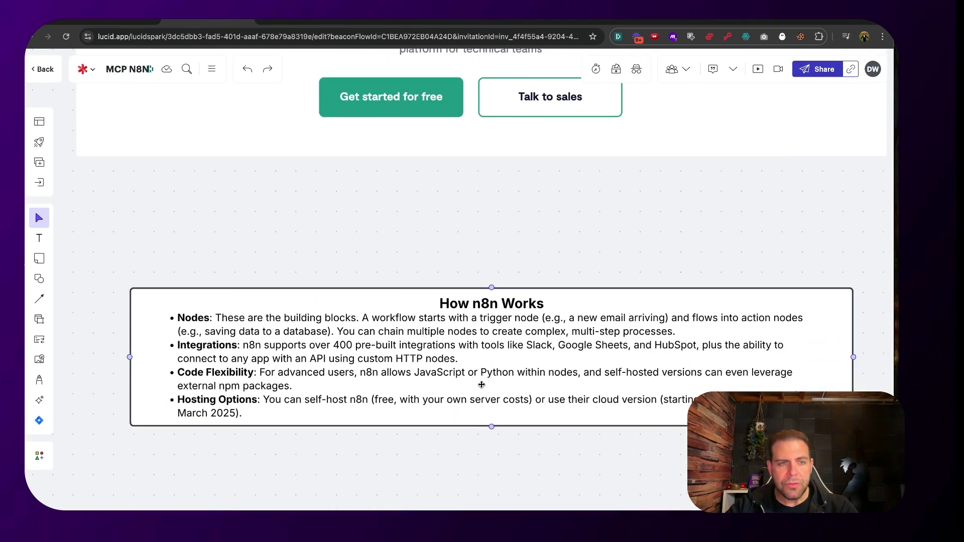
scroll(507, 397, "up", 2)
left_click(209, 321)
left_click_drag(216, 310, 534, 313)
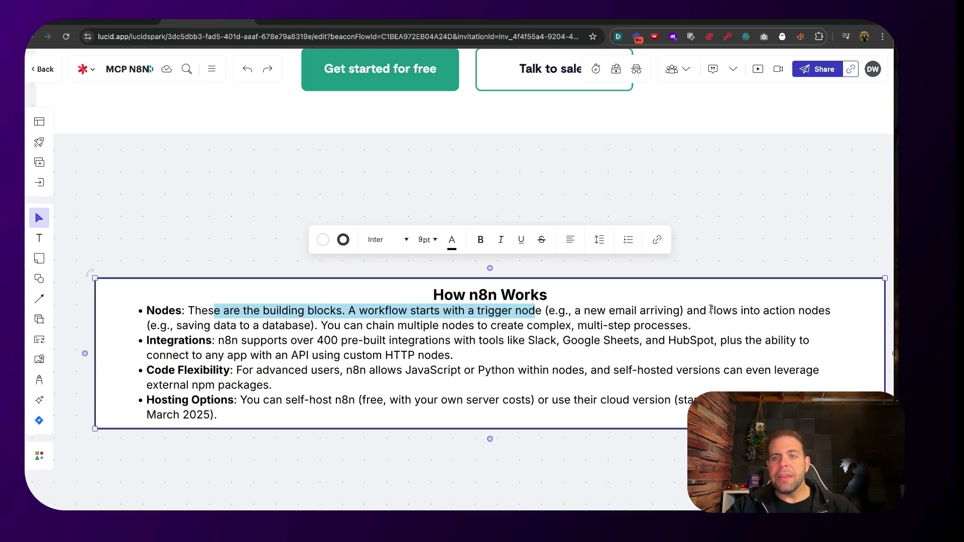
left_click_drag(231, 326, 692, 329)
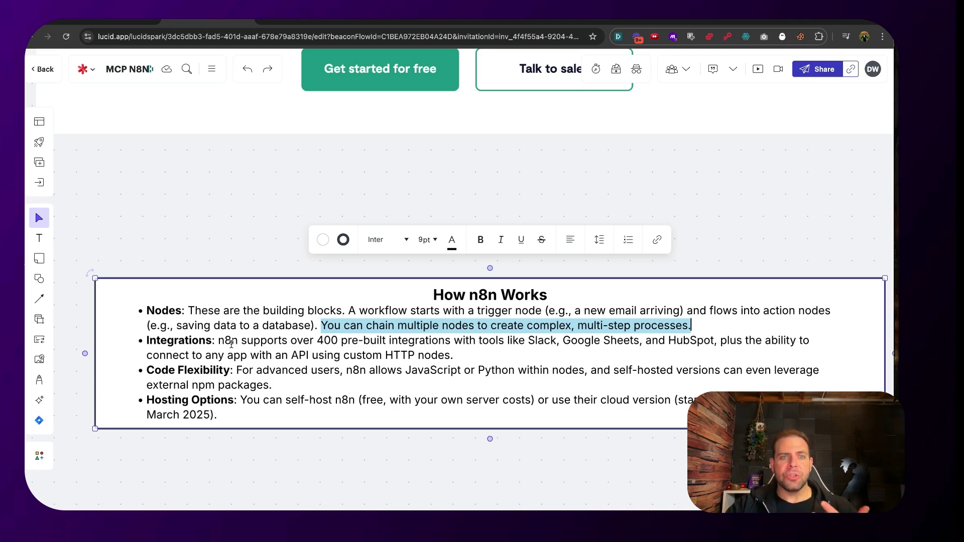
left_click_drag(231, 342, 479, 350)
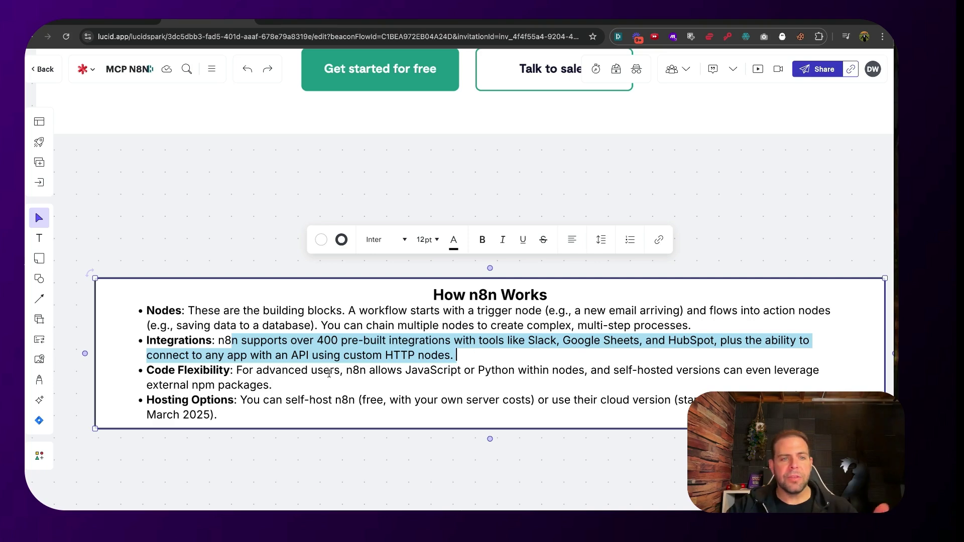
left_click_drag(311, 371, 332, 385)
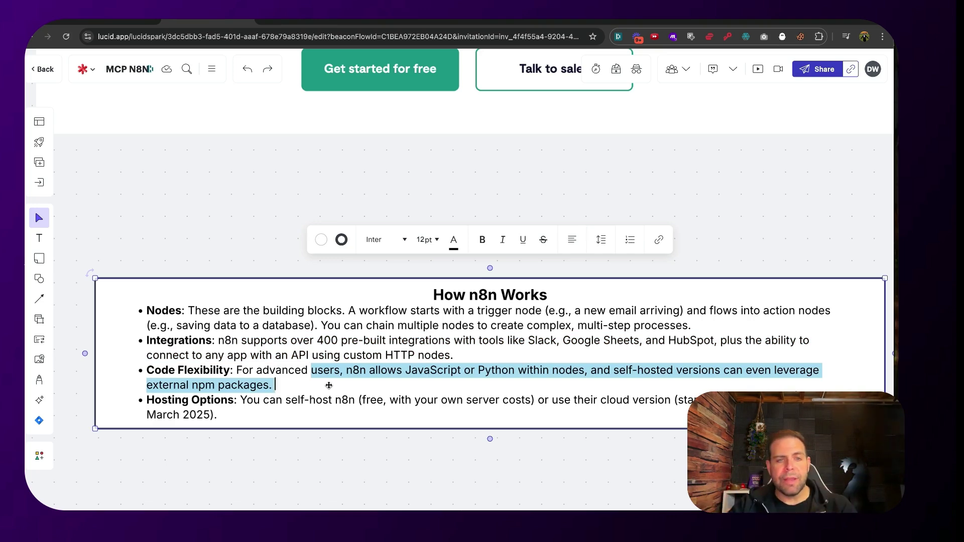
left_click_drag(319, 392, 322, 394)
triple_click(311, 400)
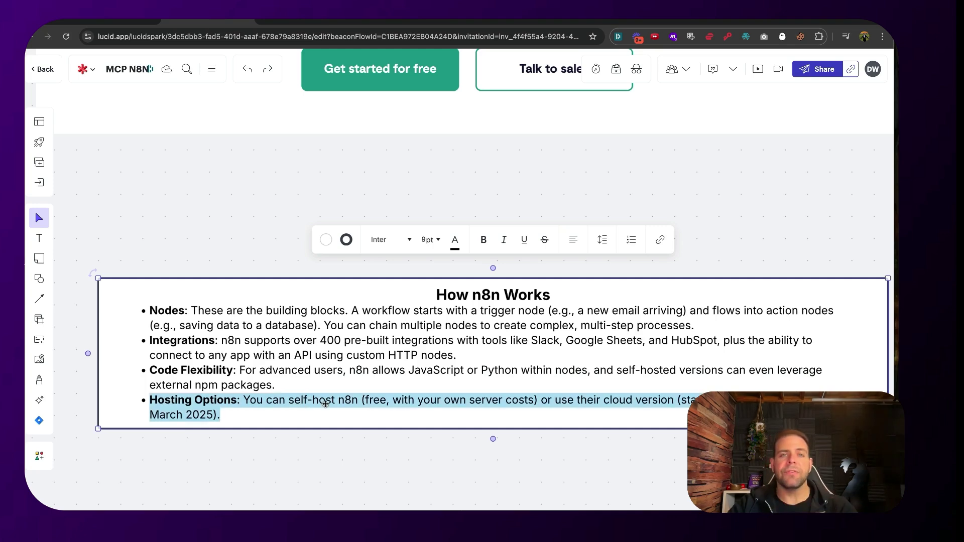
left_click(251, 242)
Examine the screenshot of the modelcontextprotocol servers GitHub repository on the board.
scroll(250, 221, "right", 10)
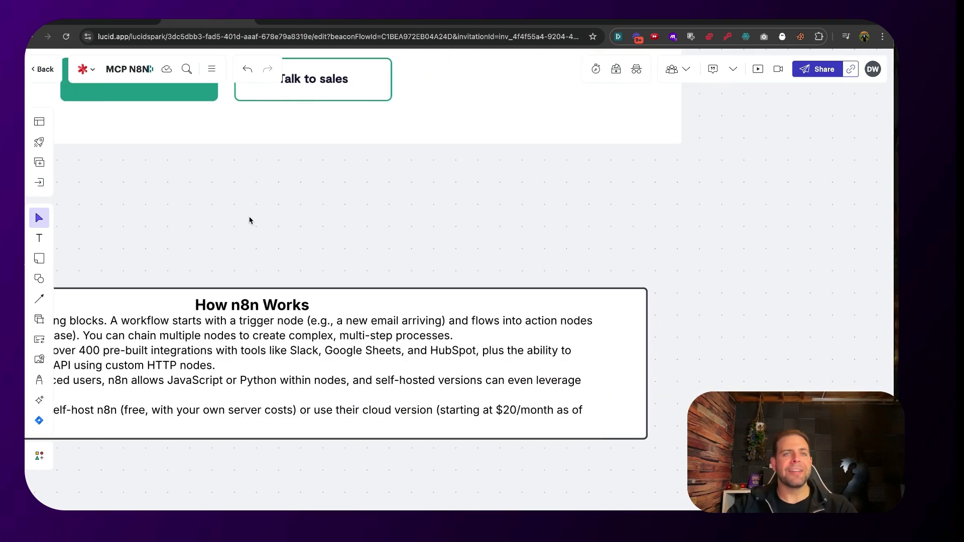
scroll(250, 221, "up", 4)
scroll(250, 220, "right", 10)
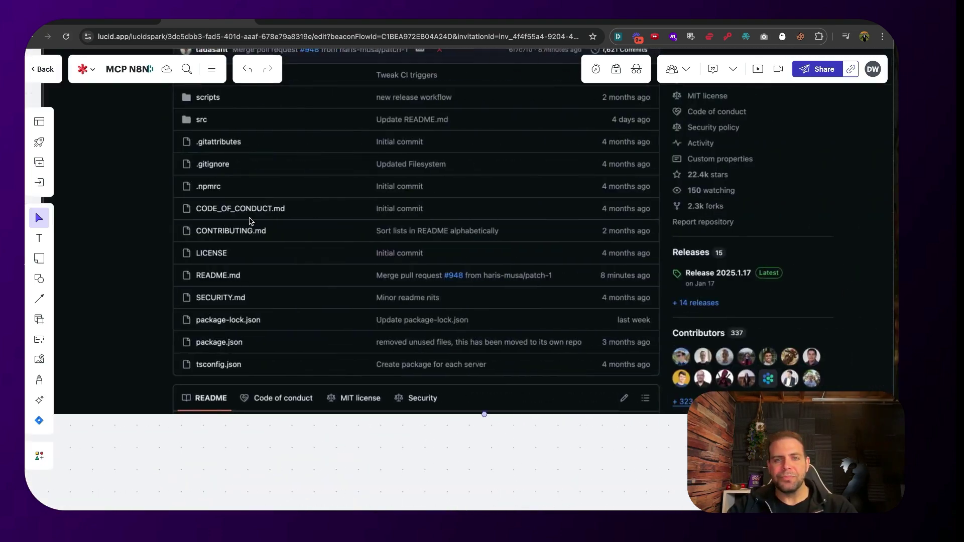
scroll(251, 220, "up", 6)
scroll(254, 220, "left", 1)
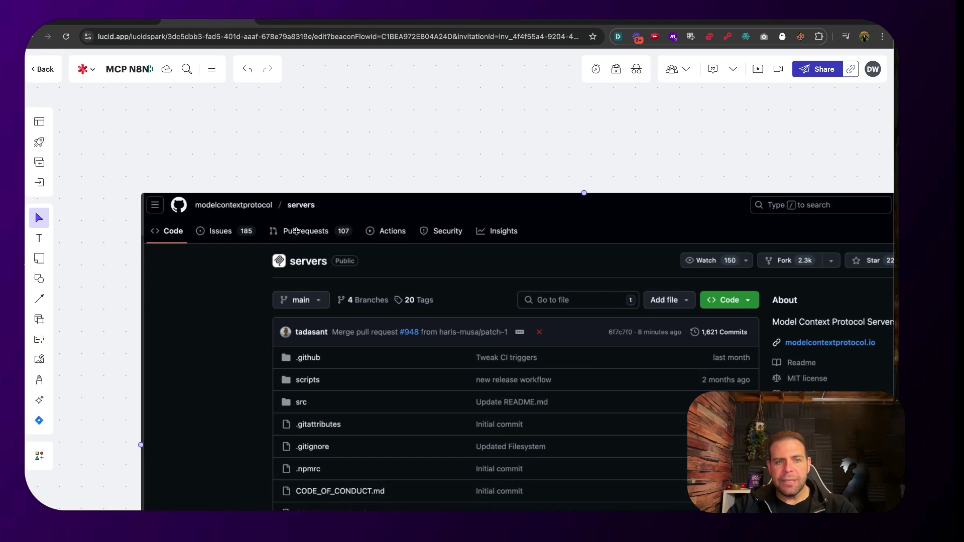
scroll(312, 237, "down", 4)
scroll(325, 257, "down", 3)
scroll(326, 257, "right", 1)
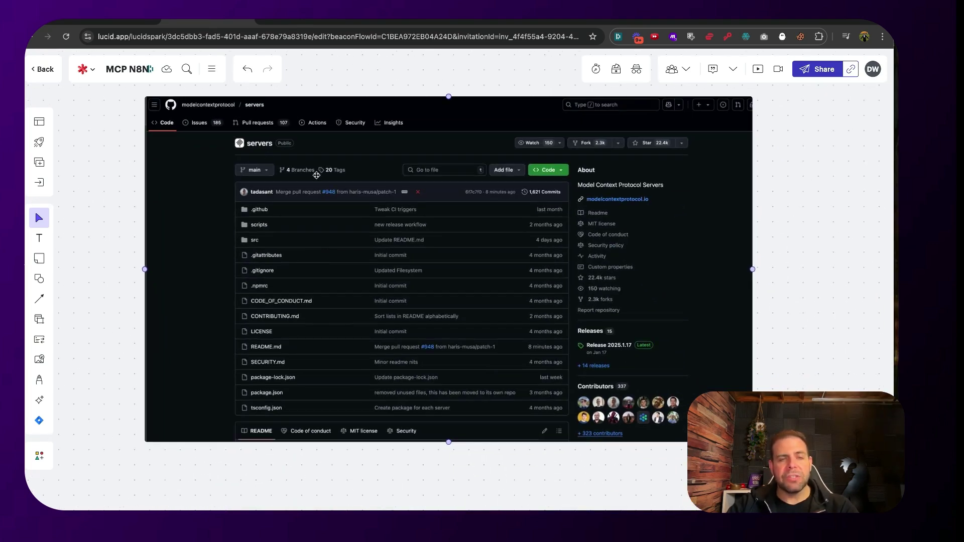
Read the What is MCP explanation and the Why it matters card below the repository screenshot.
scroll(335, 236, "down", 10)
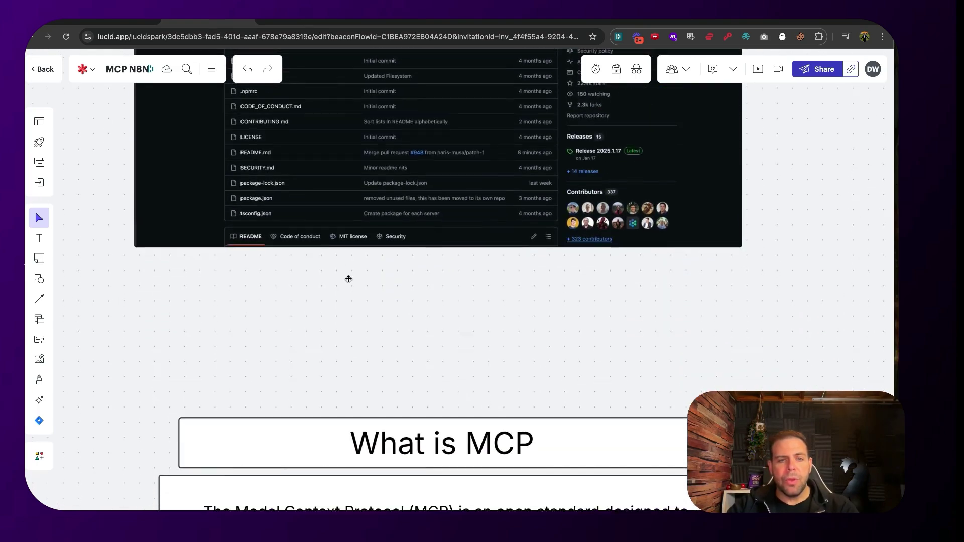
scroll(367, 328, "down", 5)
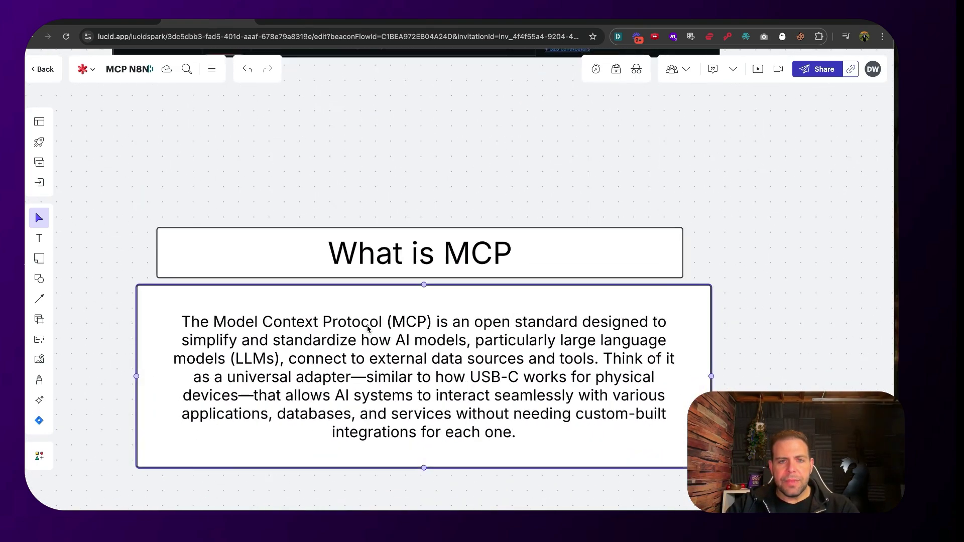
left_click(404, 333)
scroll(404, 333, "down", 1)
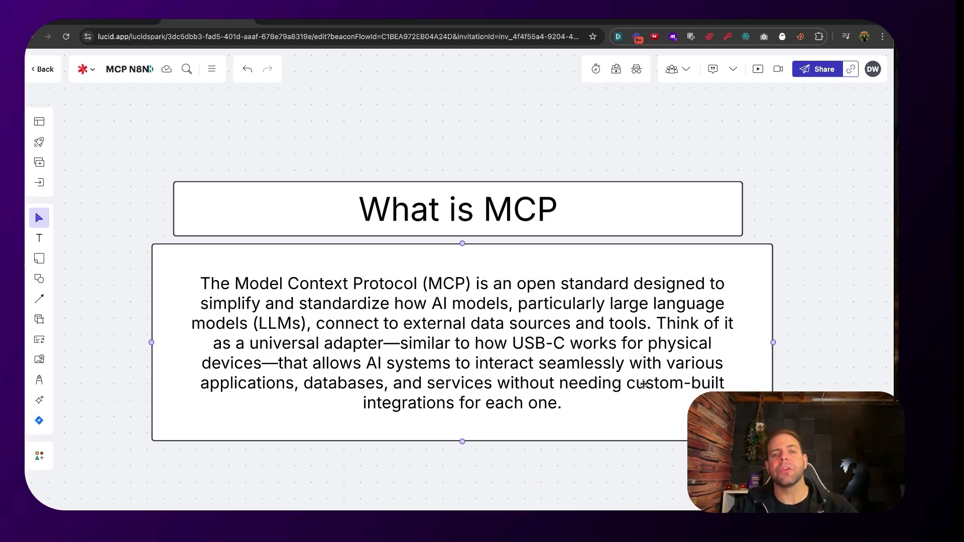
scroll(644, 385, "down", 10)
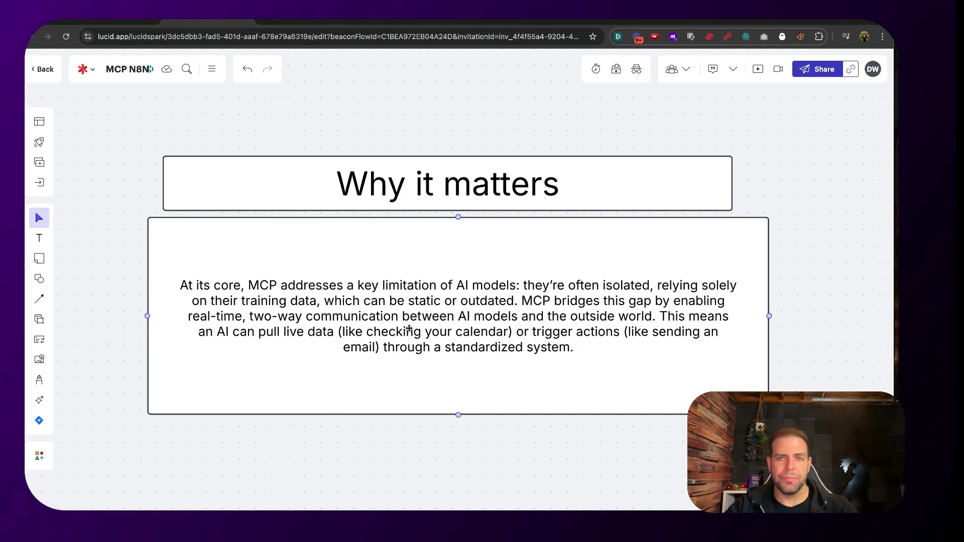
Find the Apify section of the board and examine its homepage screenshot.
scroll(409, 329, "right", 10)
scroll(409, 329, "up", 5)
scroll(417, 336, "up", 10)
scroll(417, 336, "right", 10)
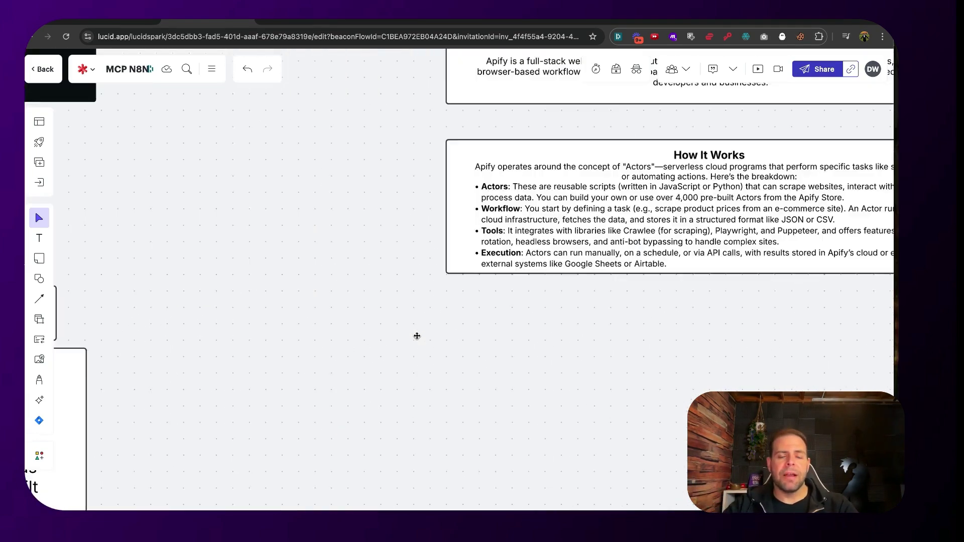
scroll(422, 338, "right", 2)
scroll(422, 338, "up", 2)
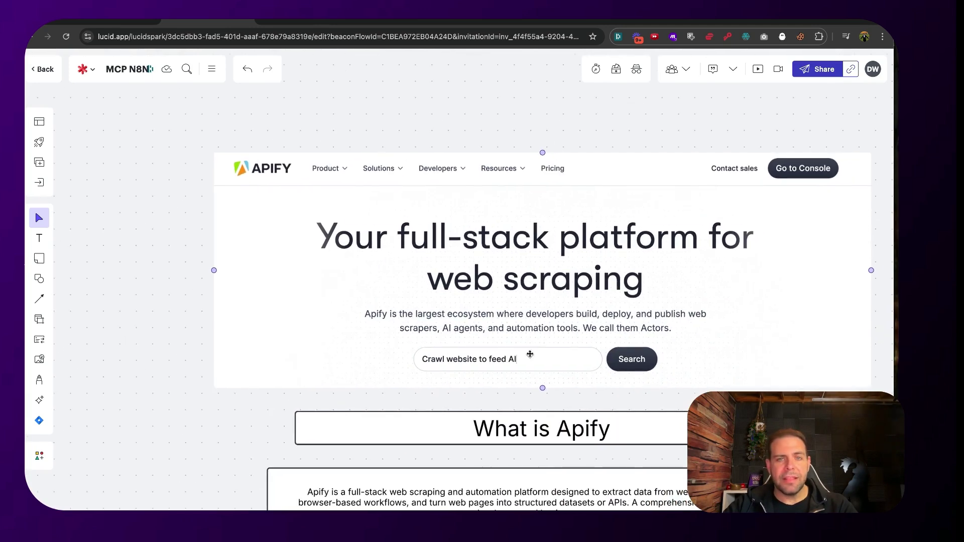
scroll(585, 356, "right", 8)
scroll(585, 357, "up", 1)
scroll(581, 356, "right", 1)
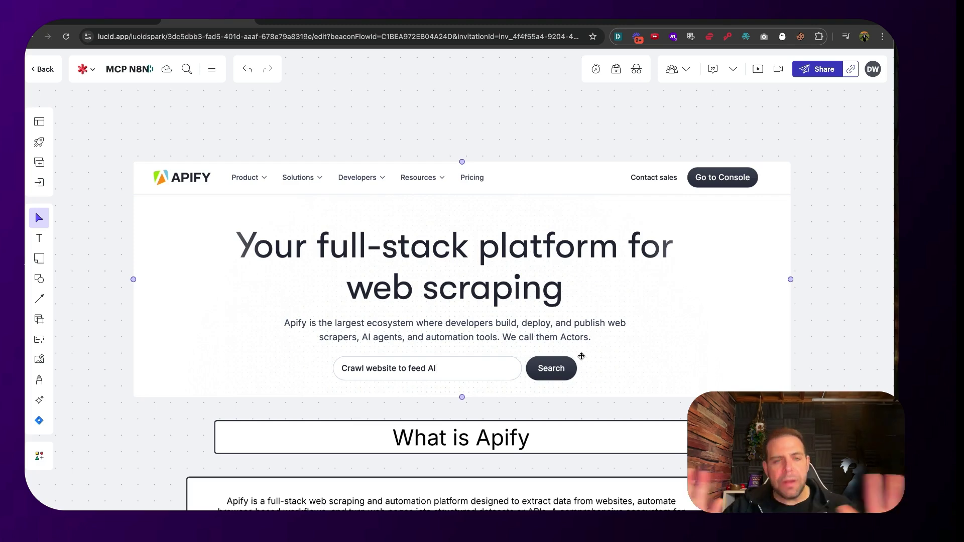
Read the What is Apify description and highlight its whole paragraph.
scroll(577, 358, "down", 3)
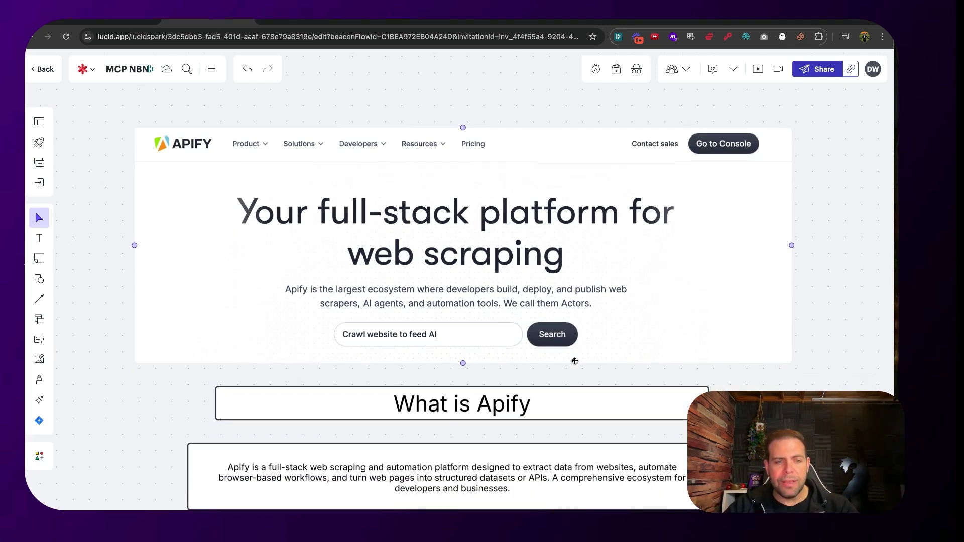
scroll(574, 365, "up", 3)
scroll(572, 365, "down", 5)
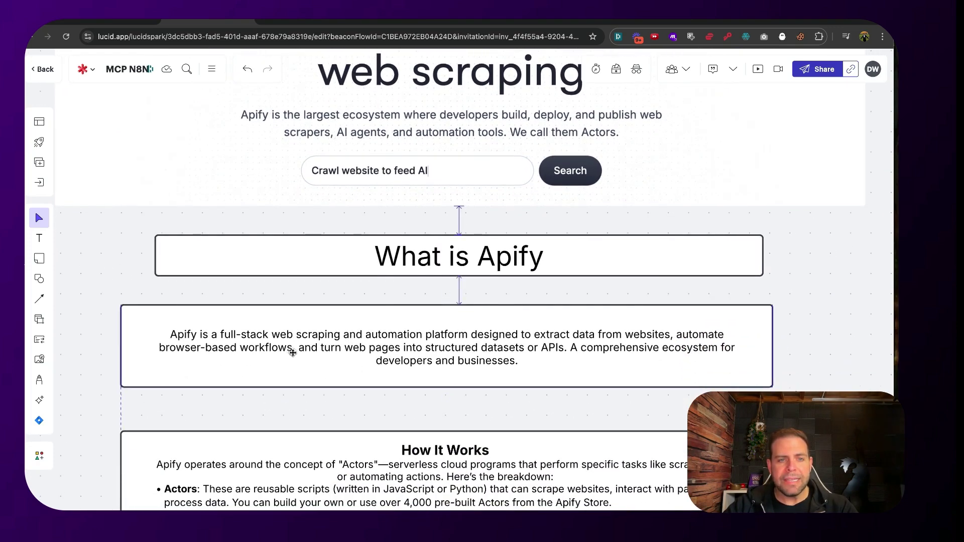
double_click(293, 354)
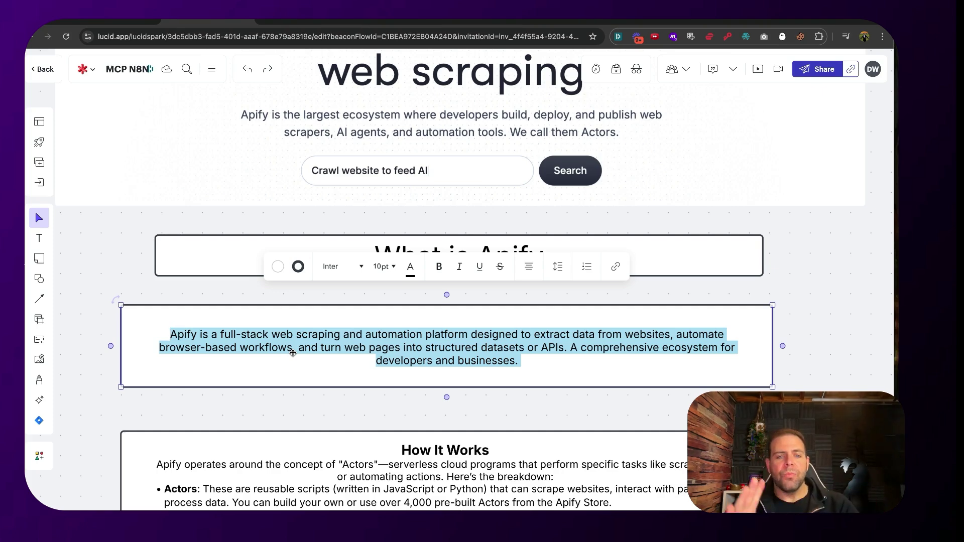
Read Apify's How It Works card, highlighting the Actors, Workflow, Tools and Execution bullets one after another.
scroll(293, 353, "down", 5)
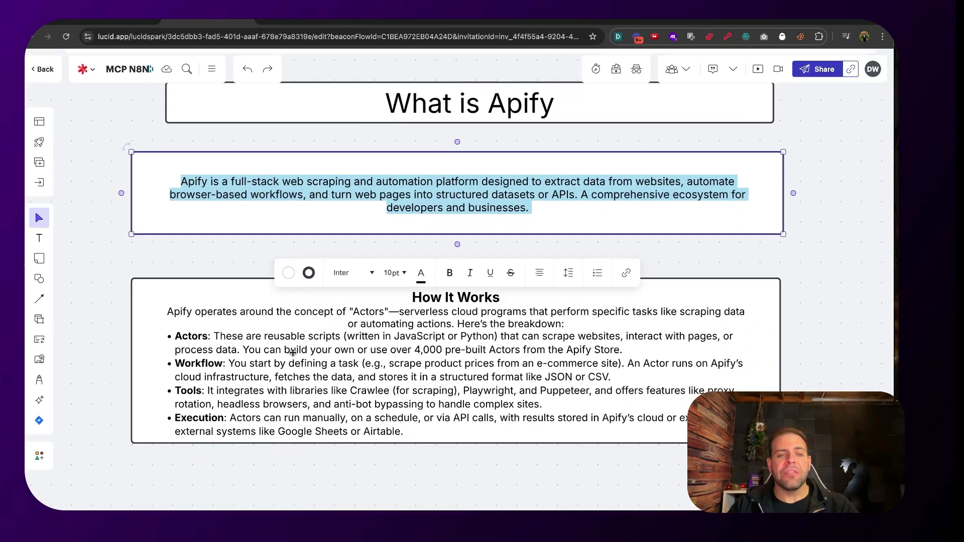
left_click(284, 450)
left_click(284, 448)
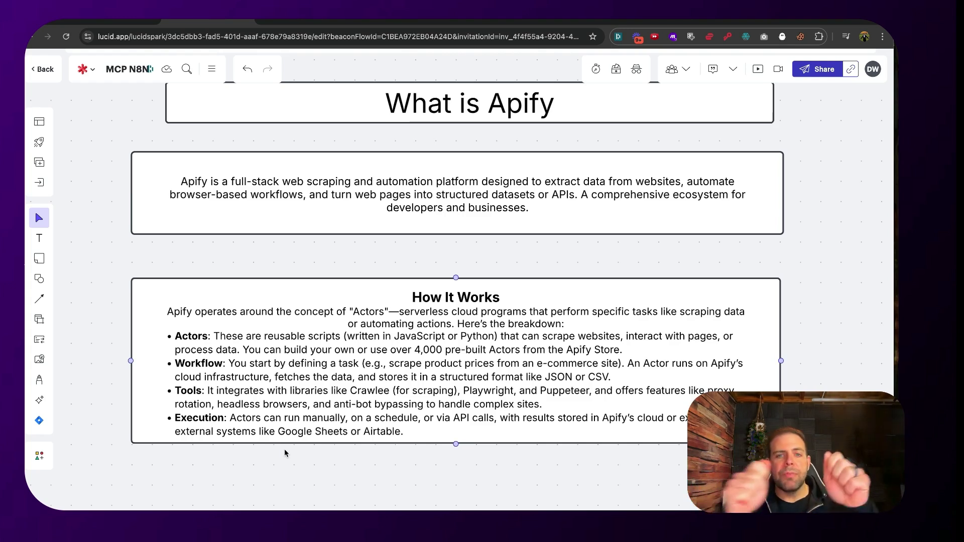
left_click(285, 392)
left_click_drag(173, 336, 624, 350)
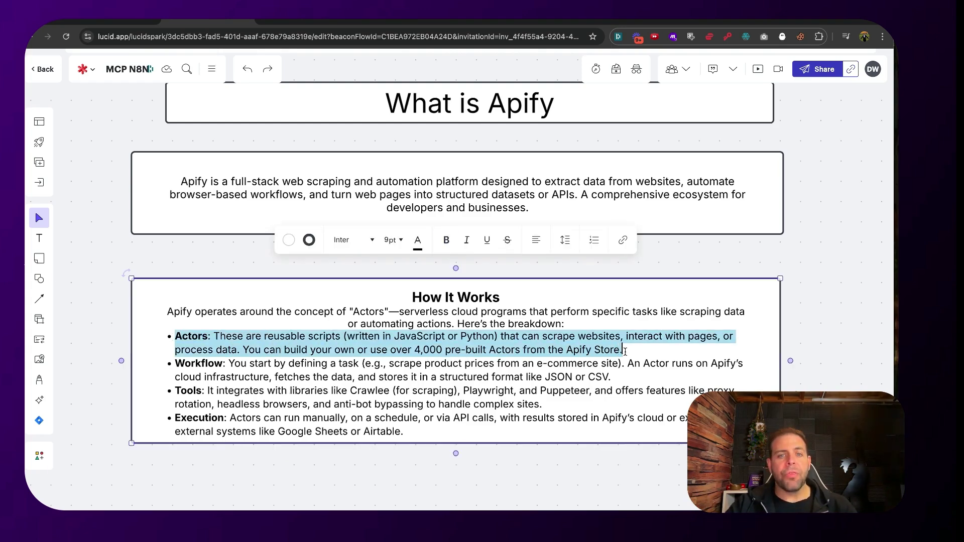
left_click(312, 377)
left_click_drag(185, 363, 627, 375)
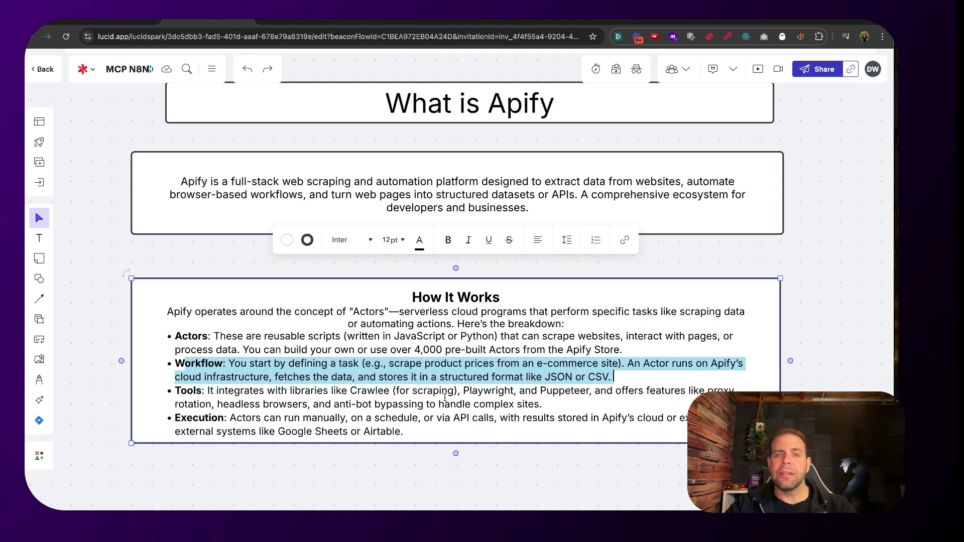
left_click_drag(187, 391, 582, 400)
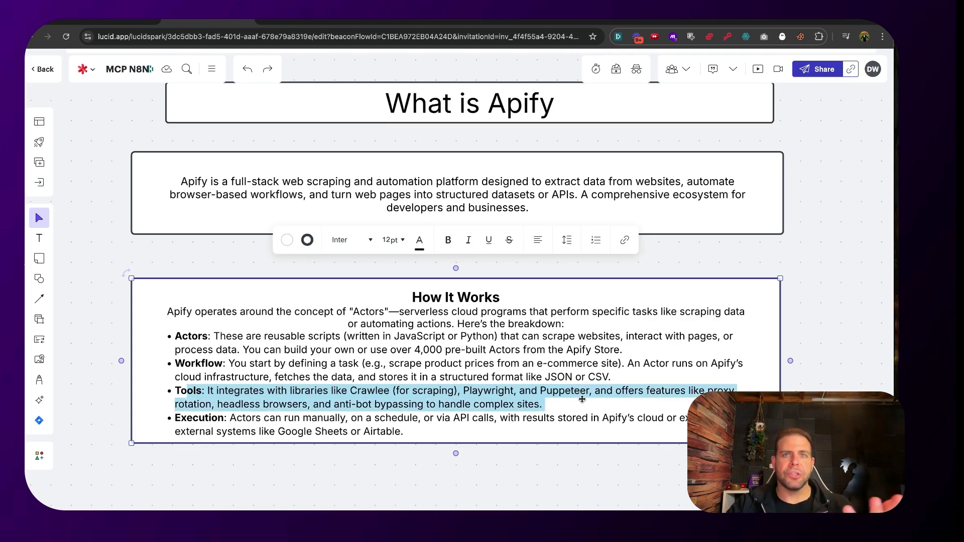
left_click(347, 431)
left_click_drag(254, 419, 501, 428)
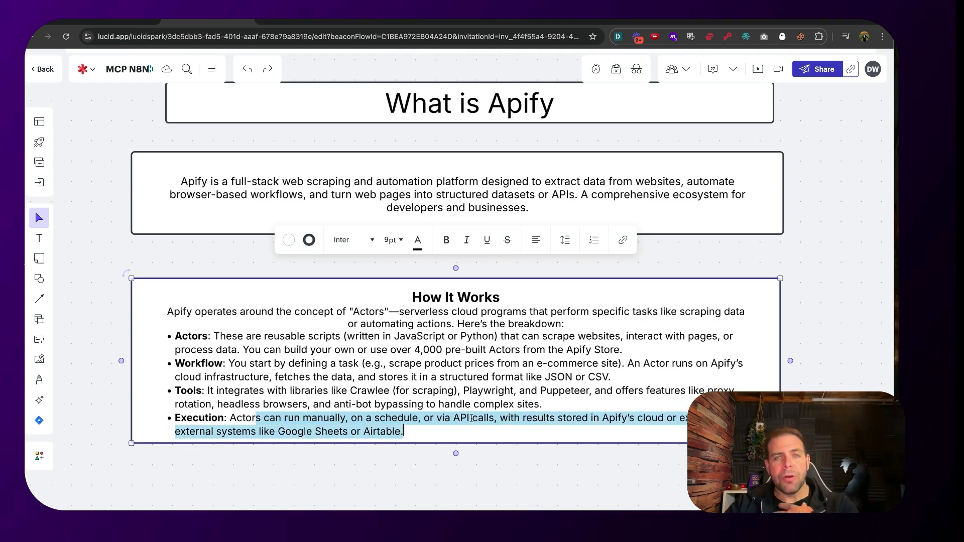
left_click(369, 457)
Examine the Sales Assistant Agent workflow diagram in the OLD WAY section of the board.
scroll(369, 457, "down", 5)
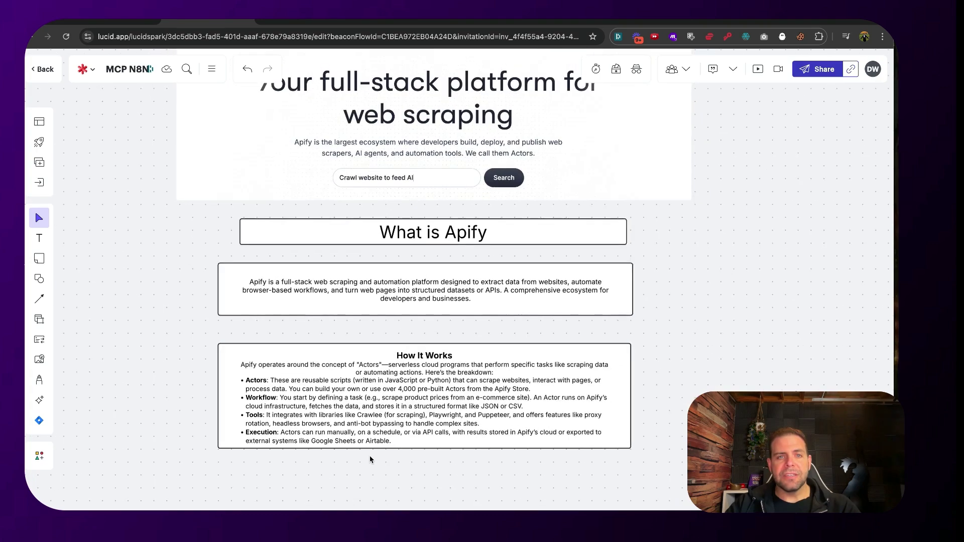
scroll(370, 460, "down", 3)
scroll(354, 444, "left", 10)
scroll(352, 444, "up", 5)
scroll(350, 446, "down", 3)
scroll(351, 443, "up", 10)
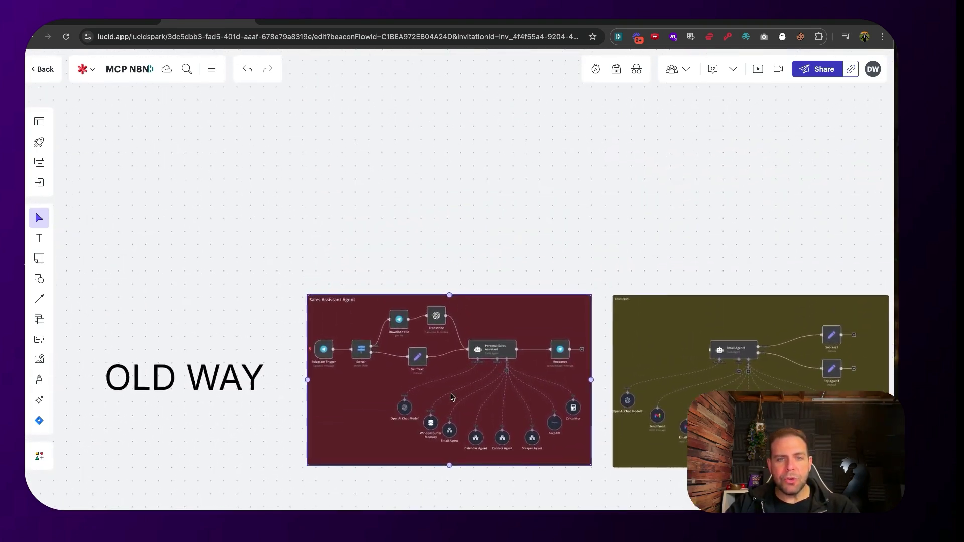
scroll(452, 398, "up", 5)
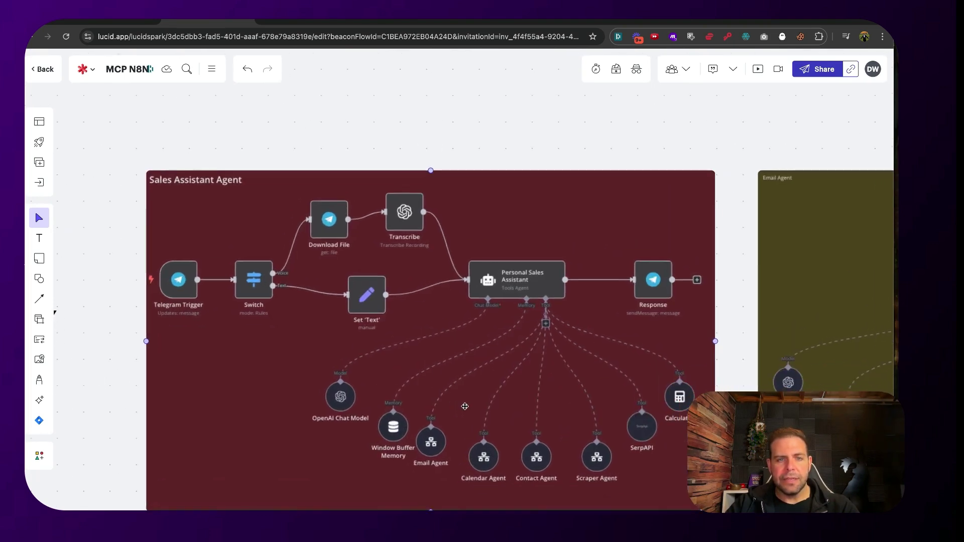
scroll(459, 406, "up", 5)
scroll(457, 402, "down", 5)
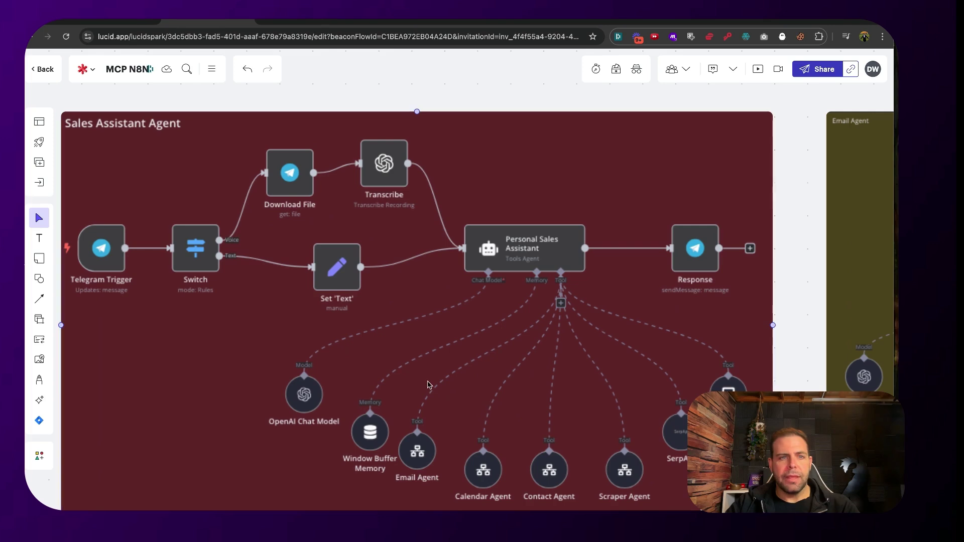
scroll(418, 310, "down", 1)
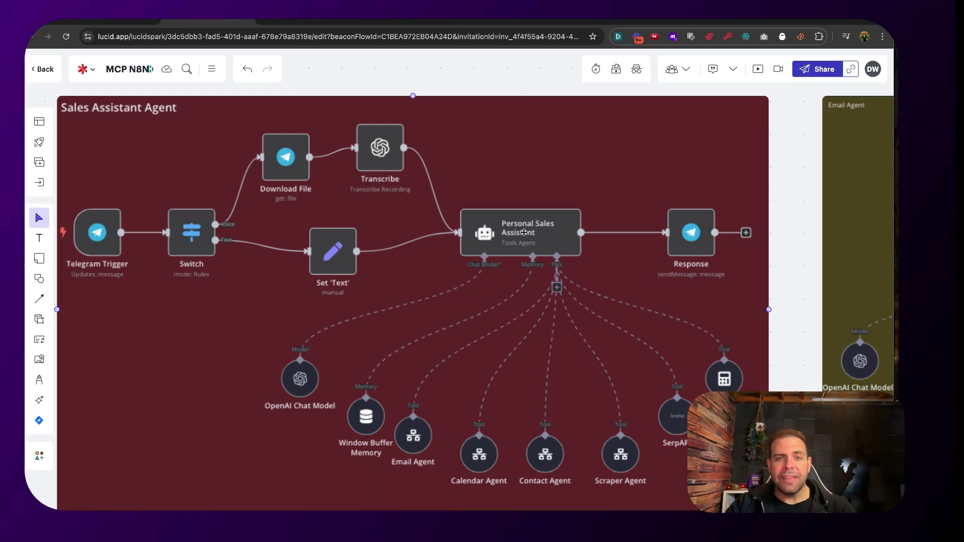
View the Email Agent workflow diagram of the old way and go on to the NEW WAY section.
left_click(418, 430)
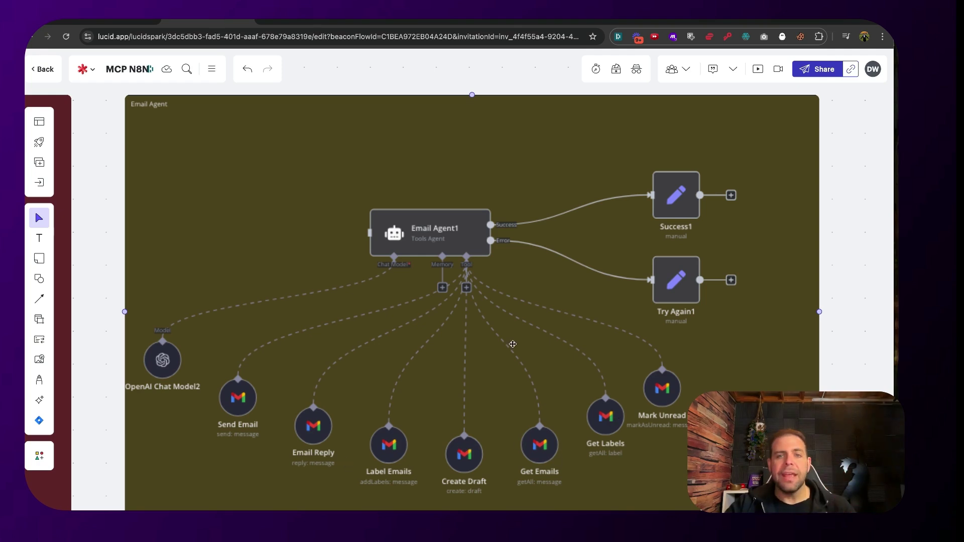
scroll(366, 279, "left", 10)
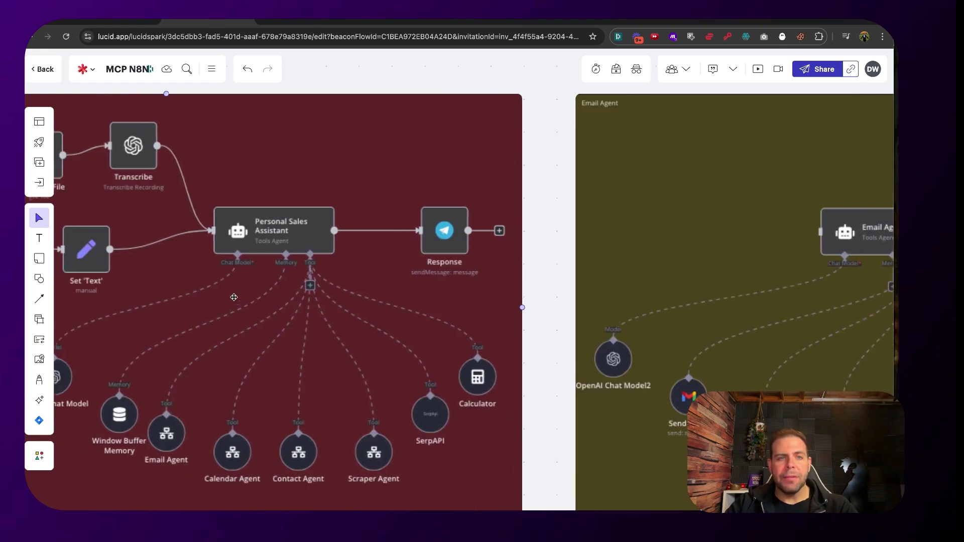
scroll(234, 297, "left", 15)
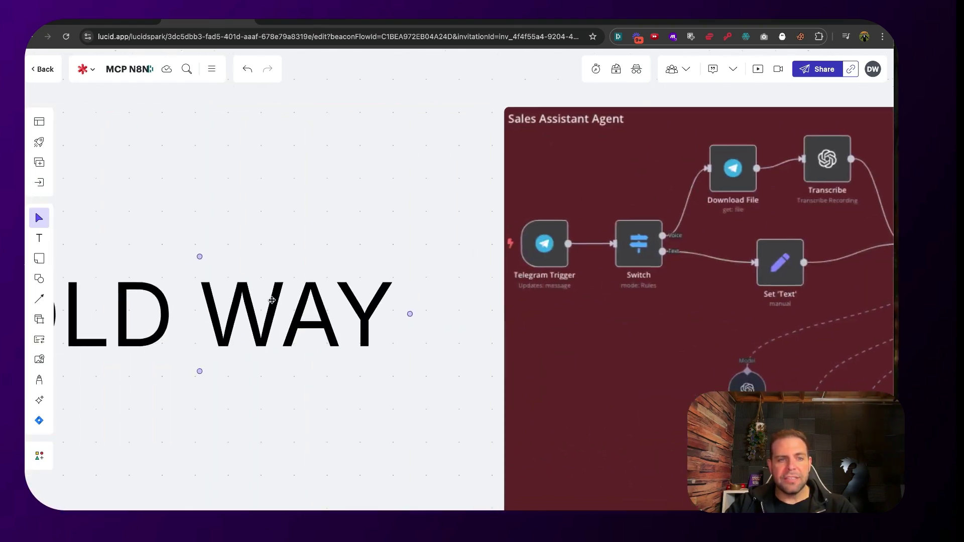
scroll(272, 300, "down", 10)
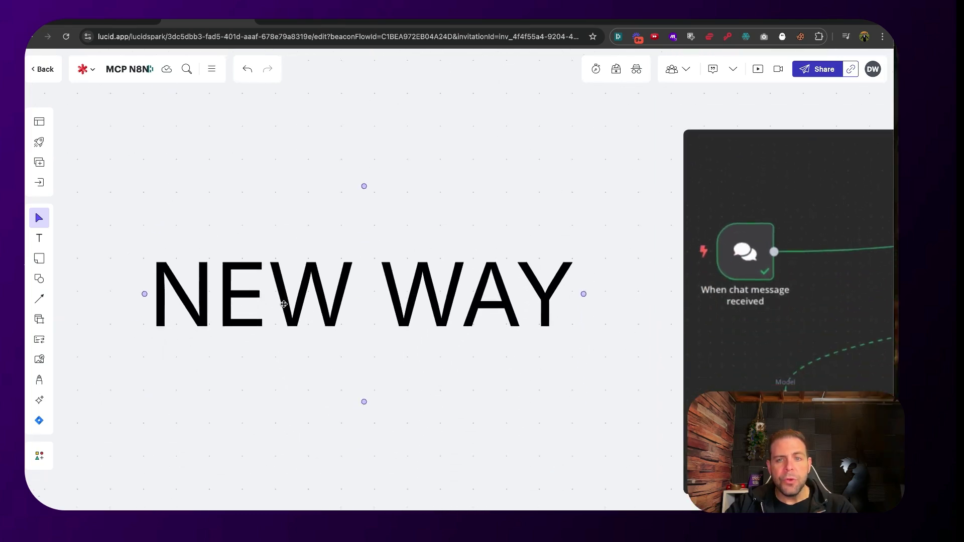
Examine the NEW WAY workflow diagram, from the AI Agent node across its tools to the Apify Tiktok tools.
scroll(284, 303, "right", 20)
left_click(417, 152)
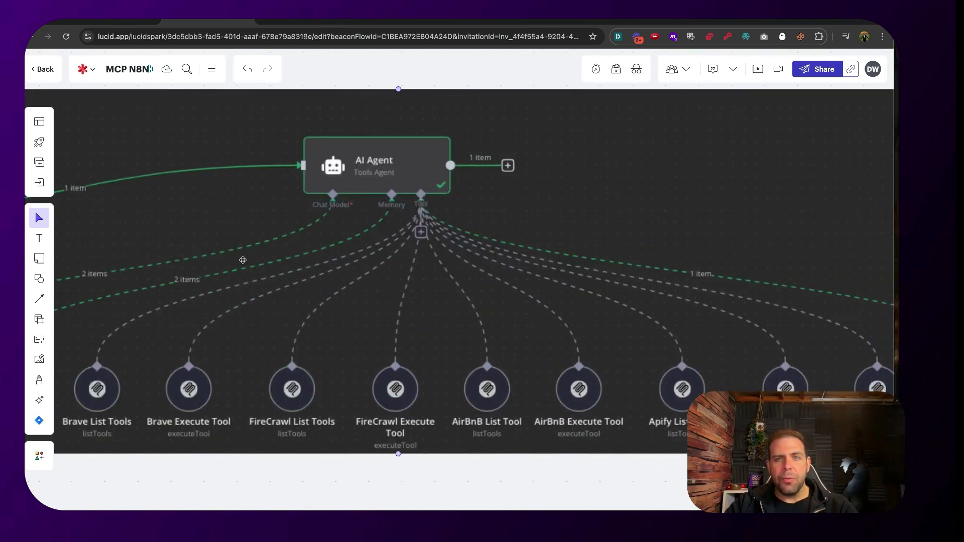
scroll(417, 152, "left", 2)
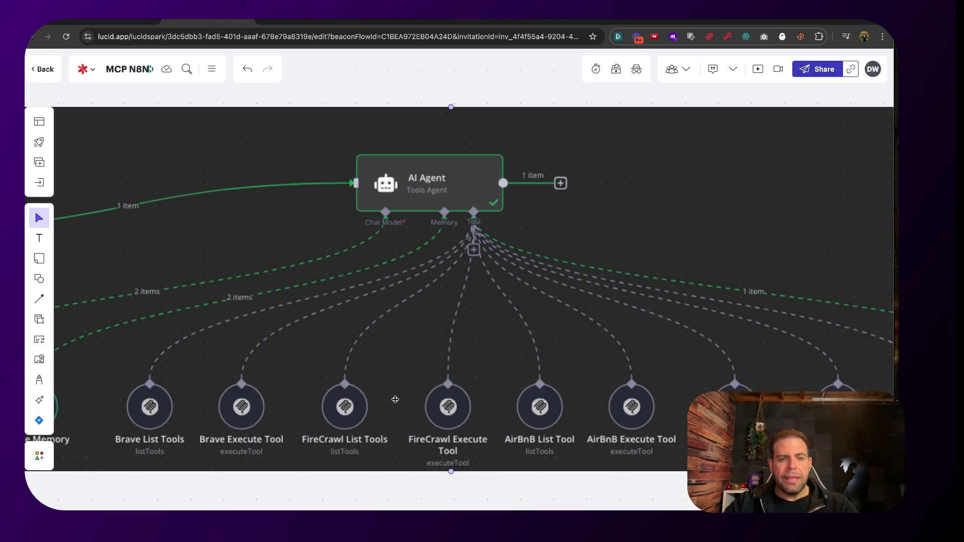
scroll(449, 407, "right", 10)
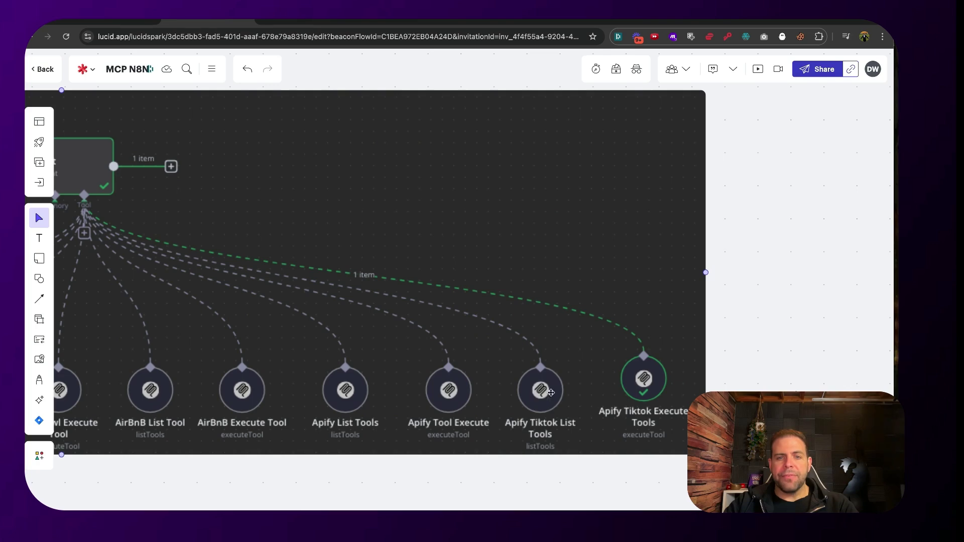
scroll(550, 394, "up", 2)
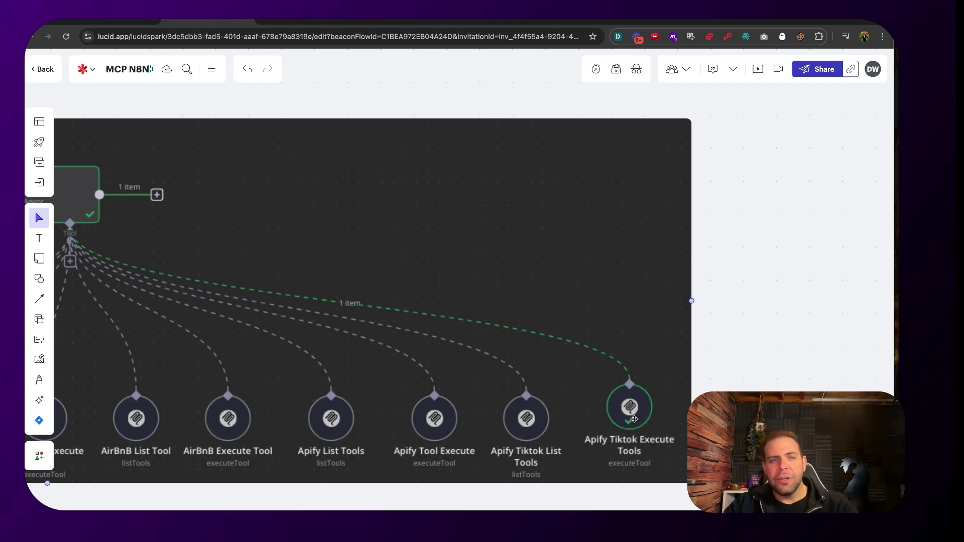
Compare the old way's Email Agent diagram with the tool nodes of the new way's AI Agent diagram.
scroll(633, 417, "left", 7)
scroll(634, 417, "up", 3)
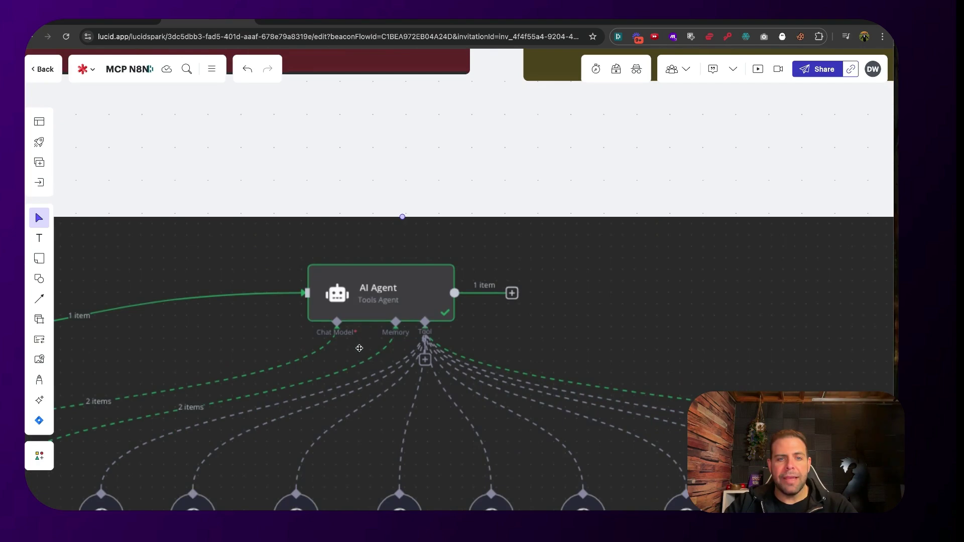
scroll(547, 336, "up", 5)
scroll(547, 336, "right", 4)
scroll(553, 377, "up", 2)
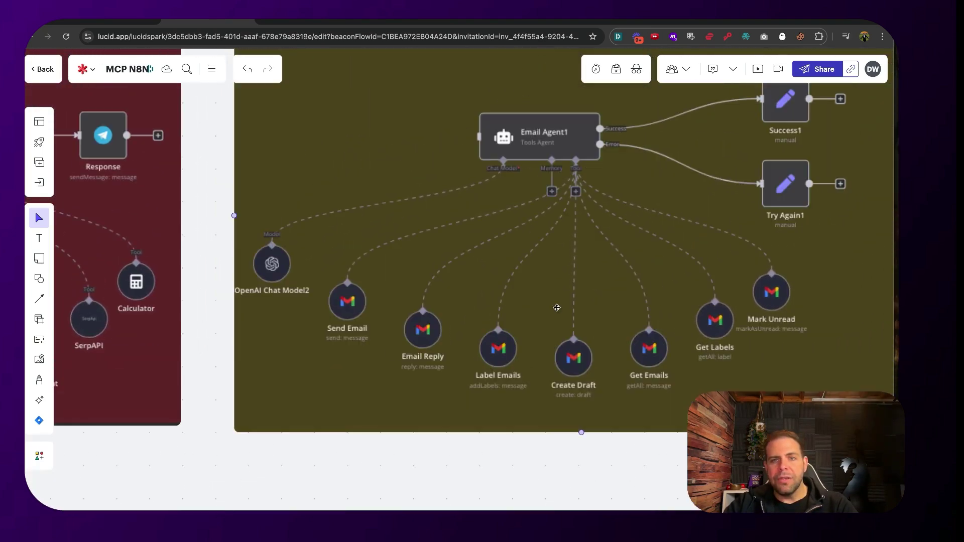
scroll(571, 433, "down", 2)
scroll(574, 449, "down", 8)
scroll(574, 448, "down", 2)
scroll(574, 448, "right", 1)
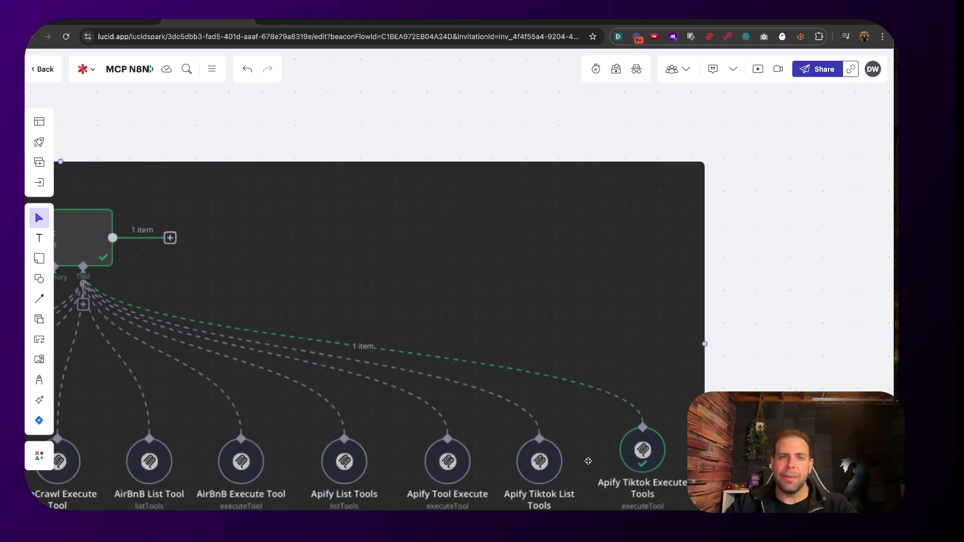
View the n8n, MCP and Apify sections in overview and box-select the n8n section to point it out.
scroll(588, 461, "up", 10)
scroll(573, 456, "left", 2)
scroll(535, 446, "left", 1)
scroll(536, 448, "down", 8)
scroll(528, 468, "down", 6)
scroll(525, 471, "right", 1)
scroll(523, 471, "down", 5)
scroll(458, 452, "up", 5)
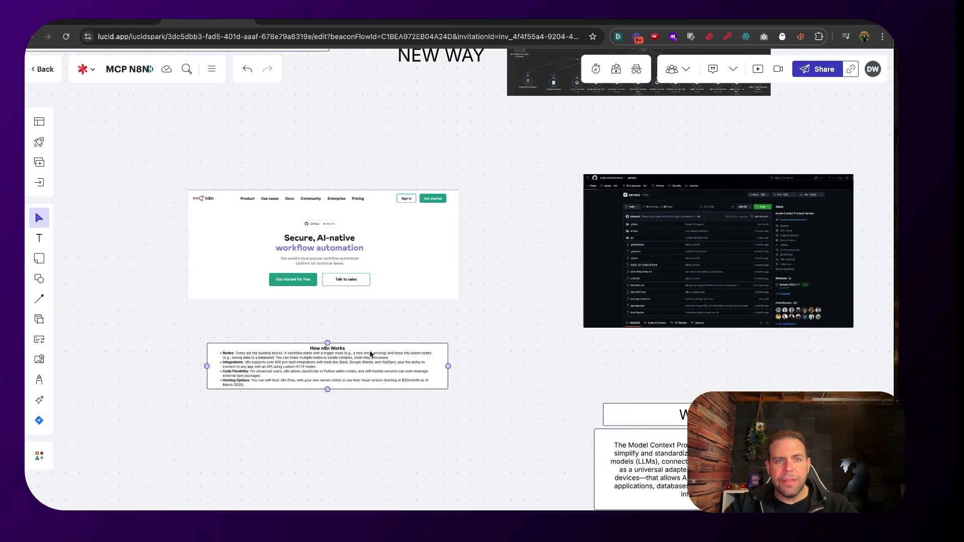
left_click_drag(134, 153, 507, 404)
left_click(520, 415)
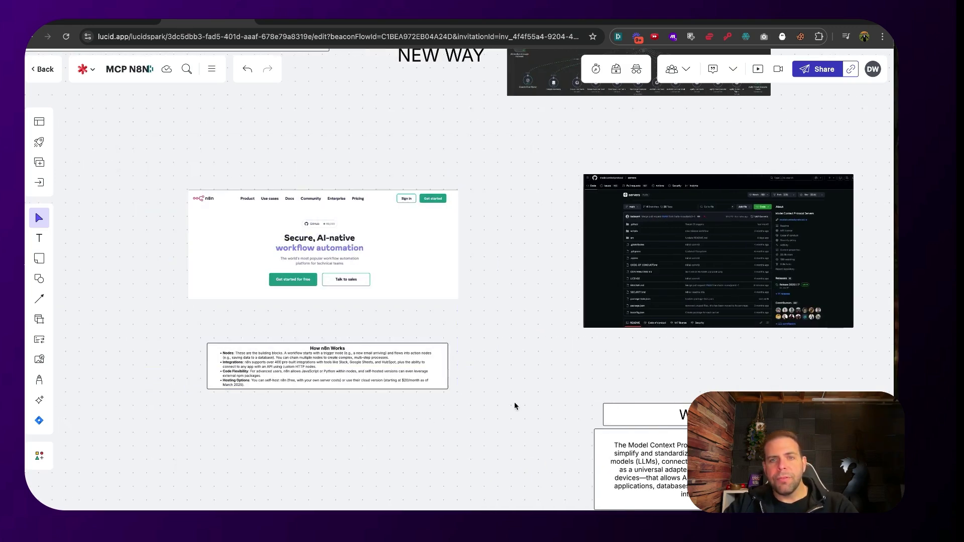
Box-select the MCP section and the Apify section in turn to point them out, and undo the last board change.
scroll(519, 414, "right", 5)
scroll(520, 415, "up", 1)
left_click_drag(439, 190, 754, 510)
key("Escape")
scroll(753, 503, "down", 1)
scroll(753, 502, "right", 1)
scroll(671, 508, "right", 3)
scroll(670, 507, "up", 1)
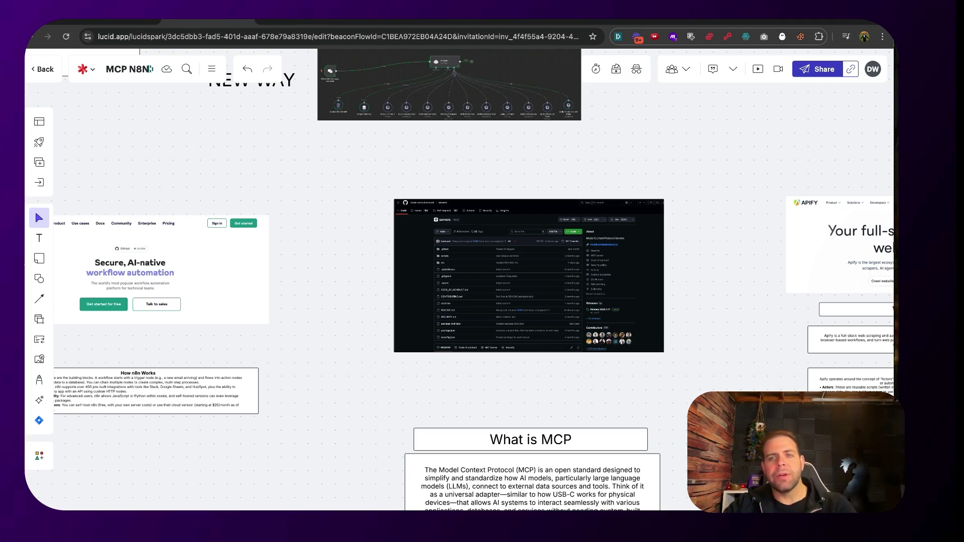
scroll(552, 301, "right", 10)
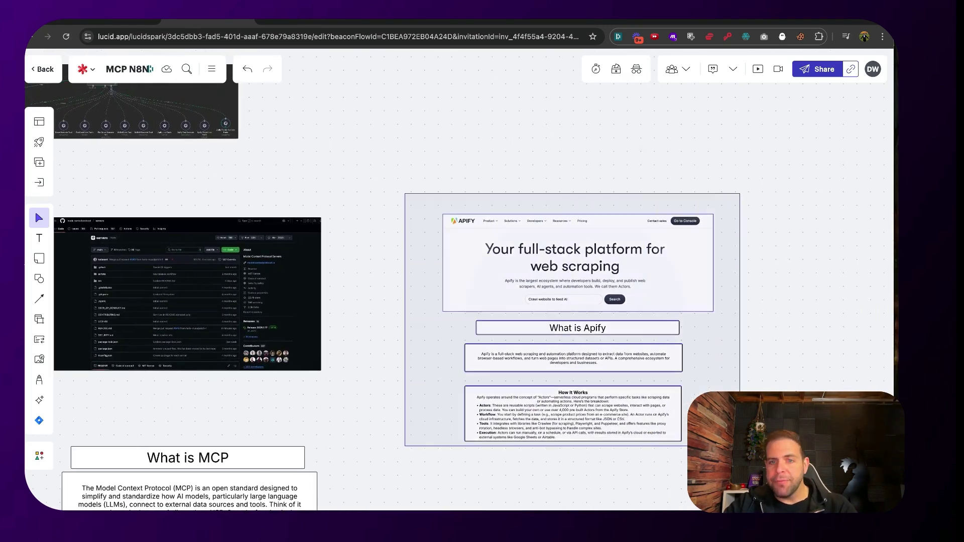
key("ctrl+z")
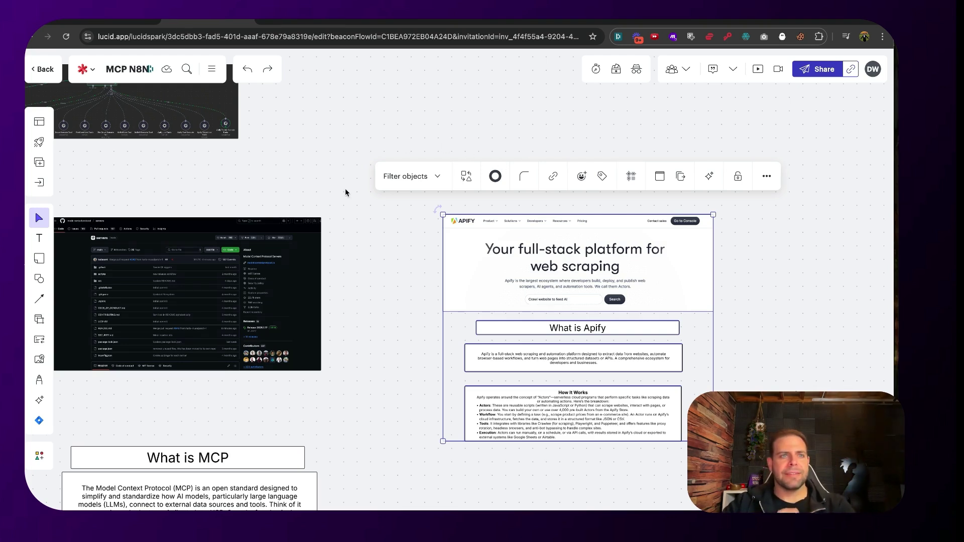
View Elestio's payment options, then switch to Gmail and highlight the linked-card and account review lines in Elestio's review email.
left_click(127, 23)
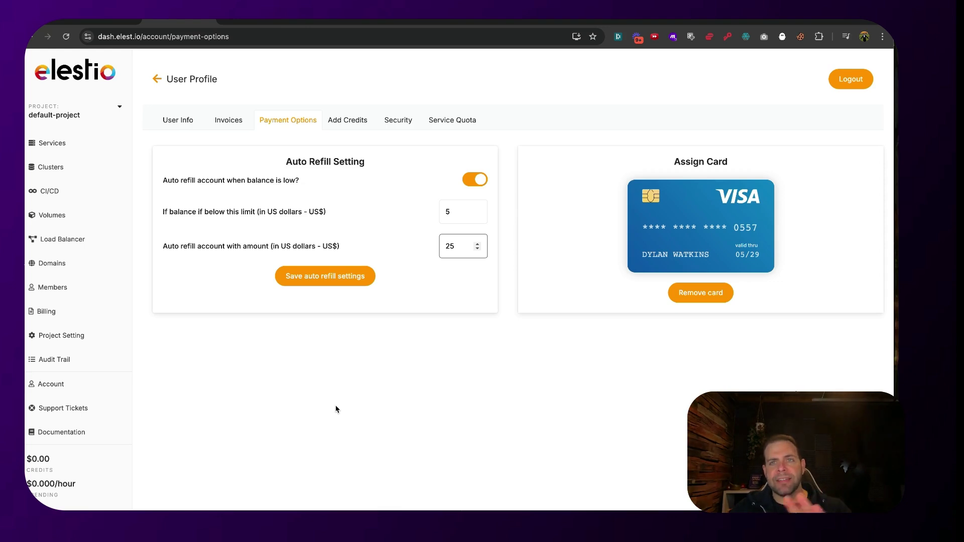
left_click(793, 22)
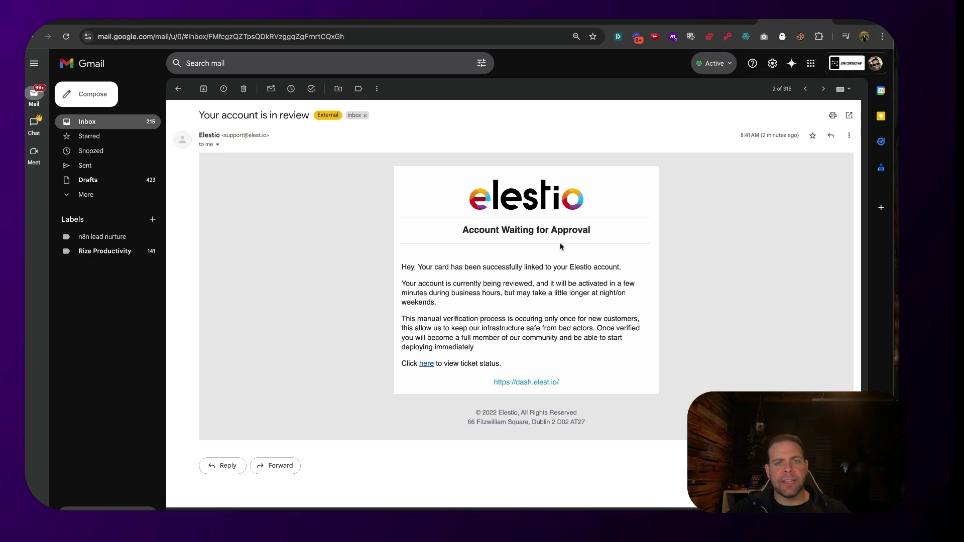
left_click_drag(441, 271, 595, 267)
left_click_drag(476, 287, 505, 308)
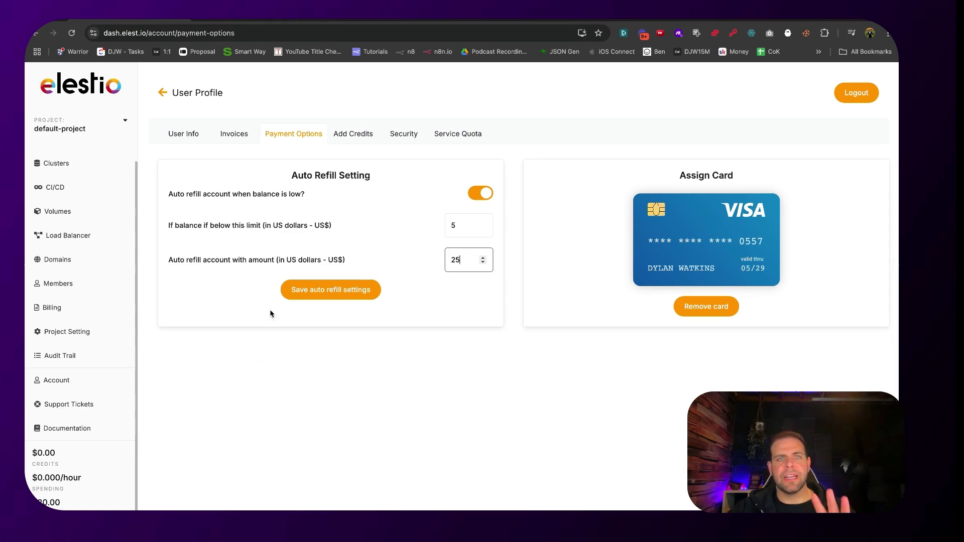
Add 10 US dollars of credits to the Elestio account, agreeing to the terms and conditions.
left_click(354, 135)
left_click(225, 340)
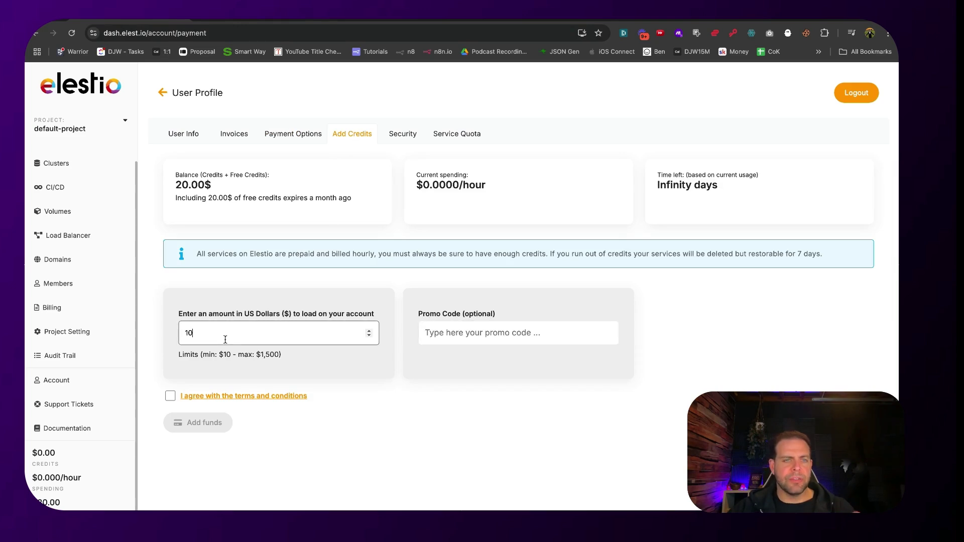
left_click(183, 395)
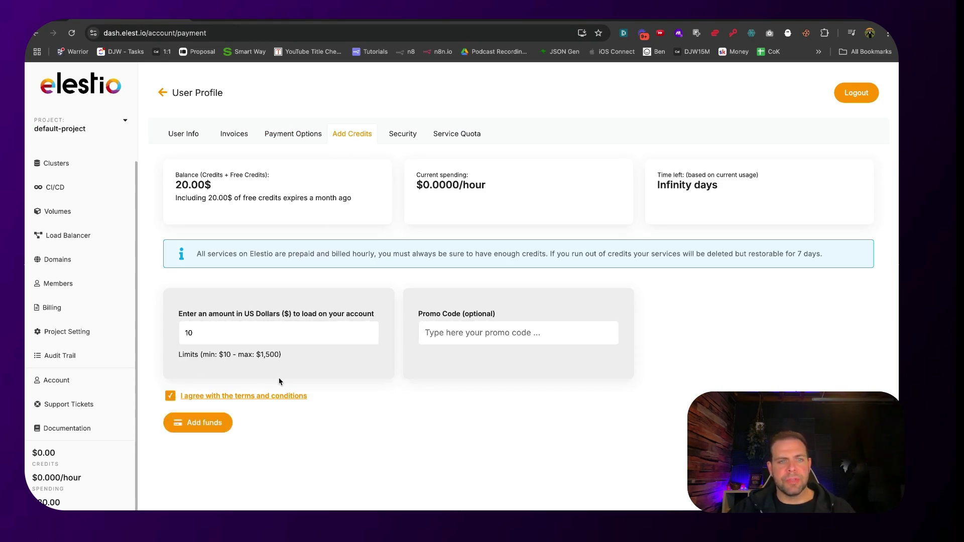
left_click(210, 425)
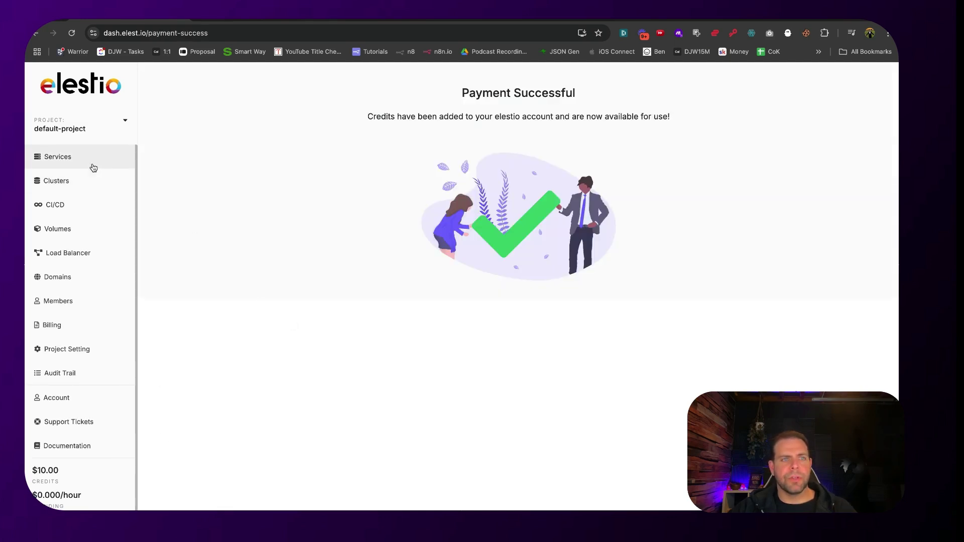
Start creating a new Elestio service, searching for n8n and selecting N8N as the service.
left_click(94, 167)
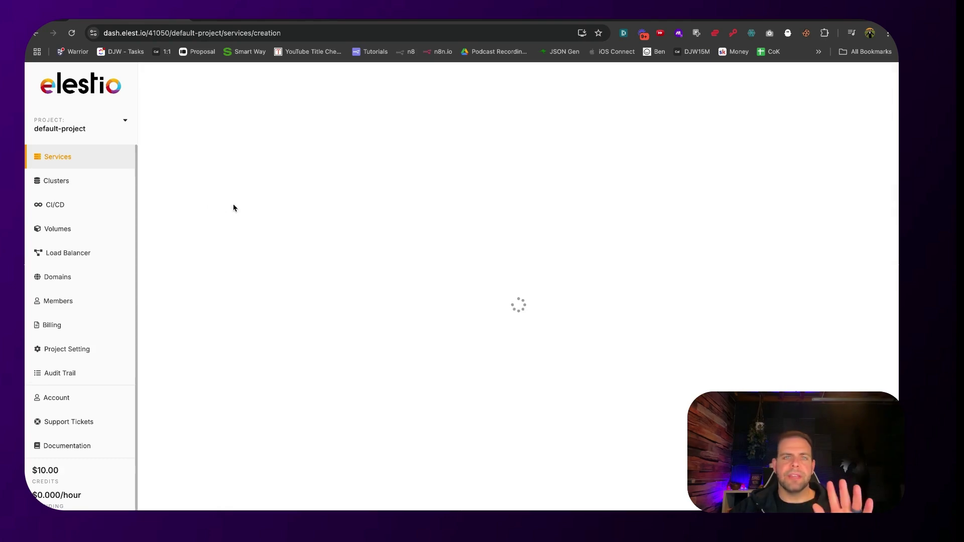
left_click(268, 186)
type("n8n")
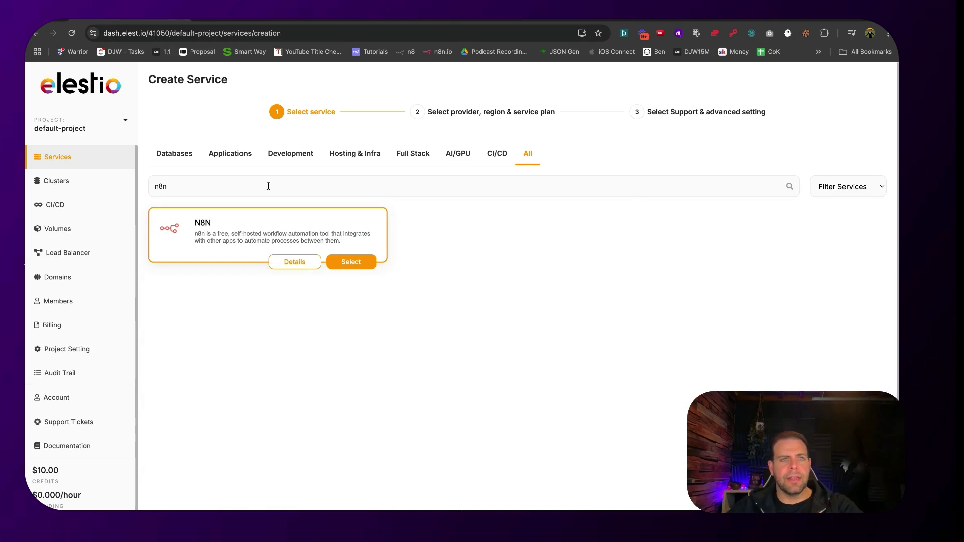
left_click(349, 263)
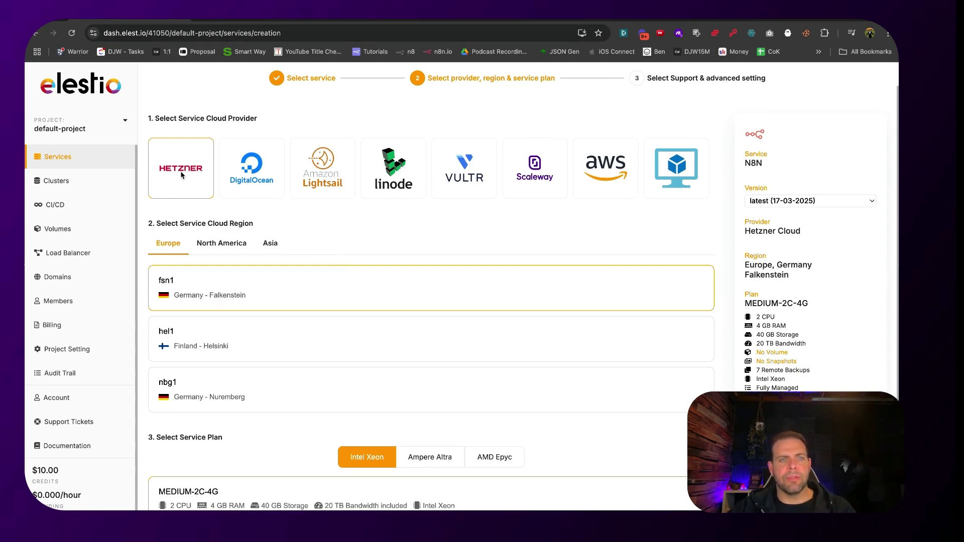
Set the service's cloud region to North America, USA - Hillsboro (hil).
left_click(218, 249)
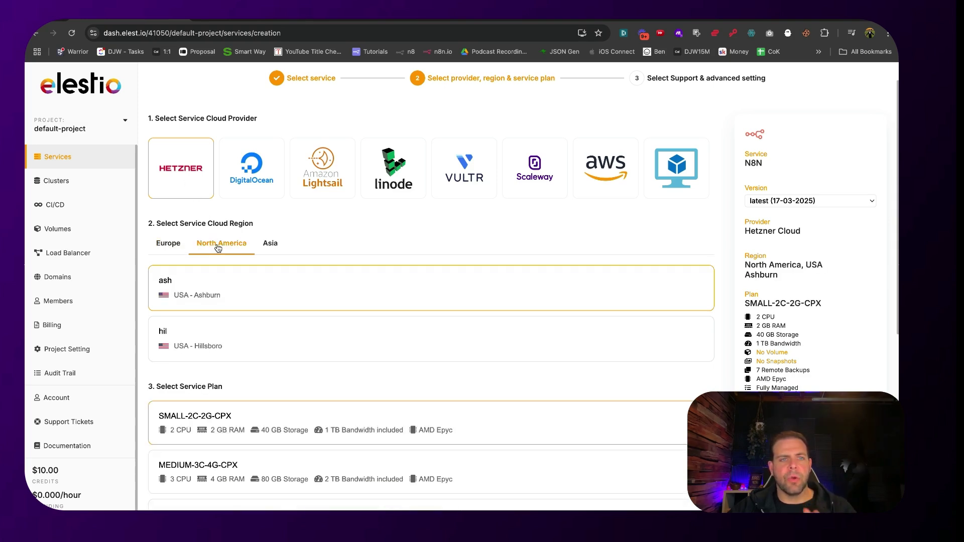
scroll(219, 246, "down", 1)
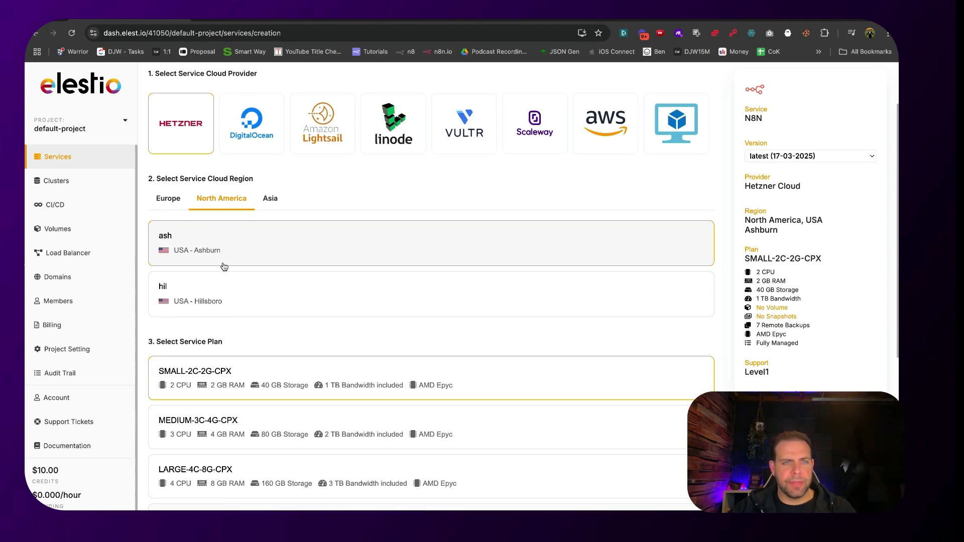
left_click(232, 299)
scroll(233, 301, "down", 3)
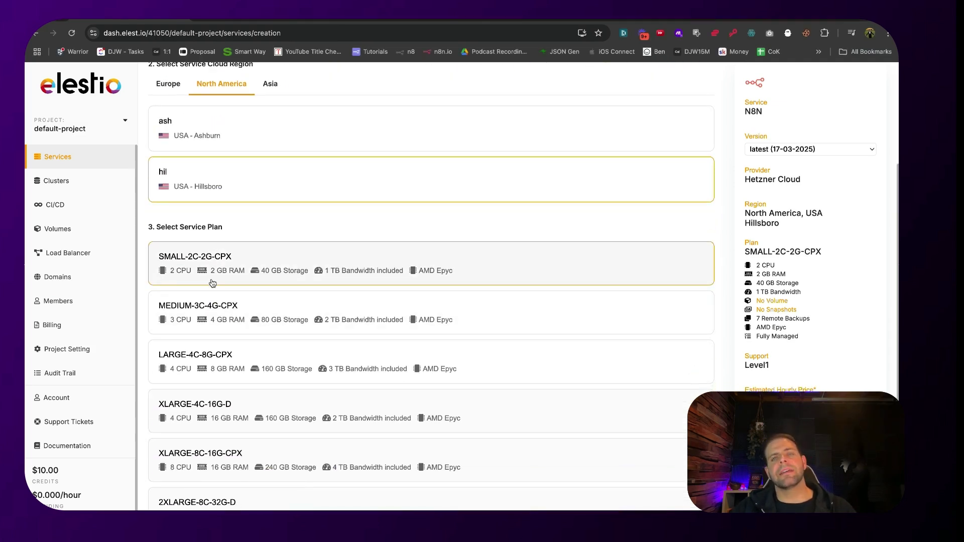
Choose the MEDIUM-3C-4G-CPX service plan, highlight the estimated hourly price label and continue to the support and advanced settings.
scroll(212, 284, "down", 5)
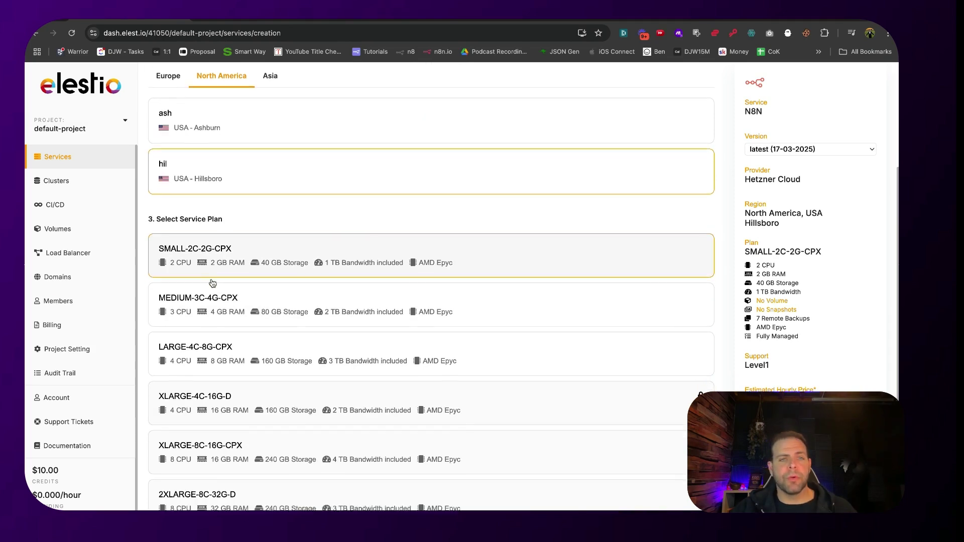
scroll(198, 241, "up", 2)
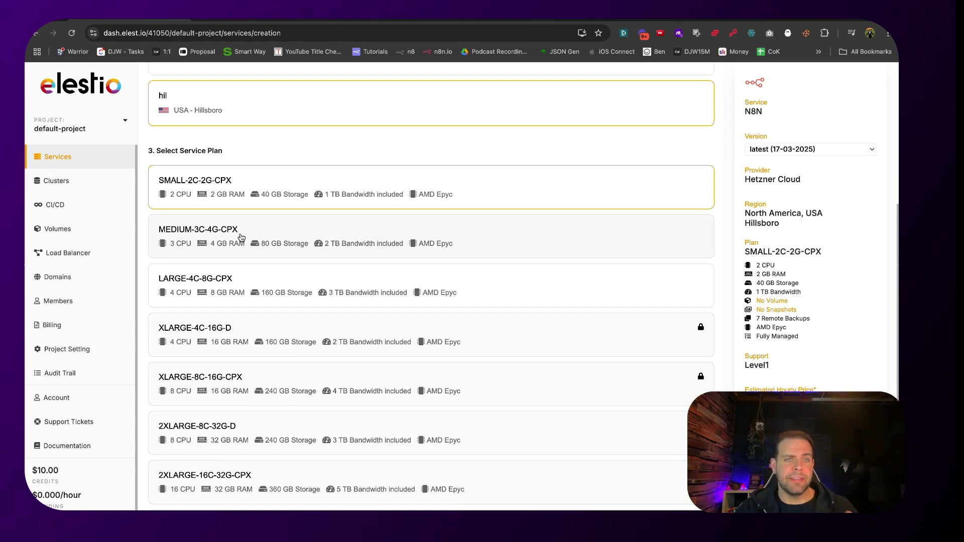
left_click(273, 251)
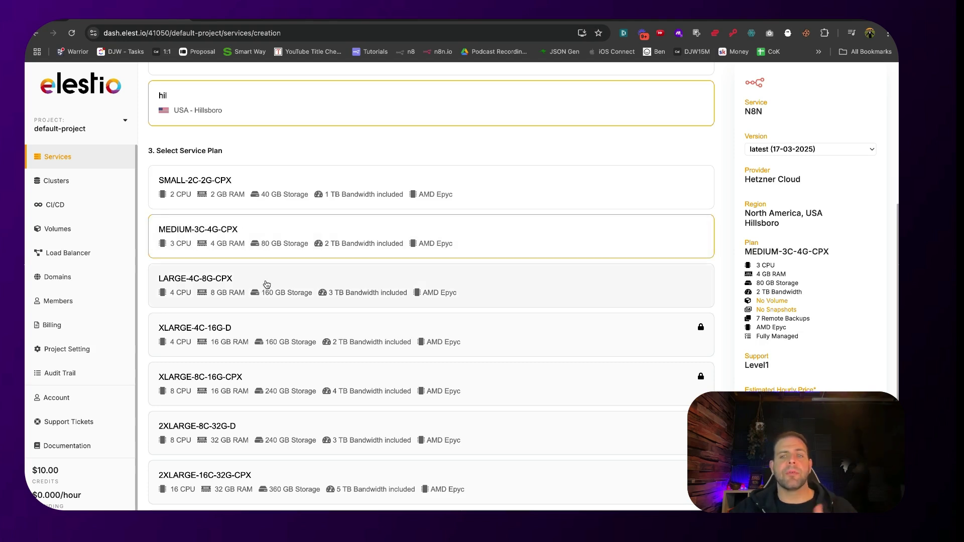
left_click_drag(739, 390, 817, 390)
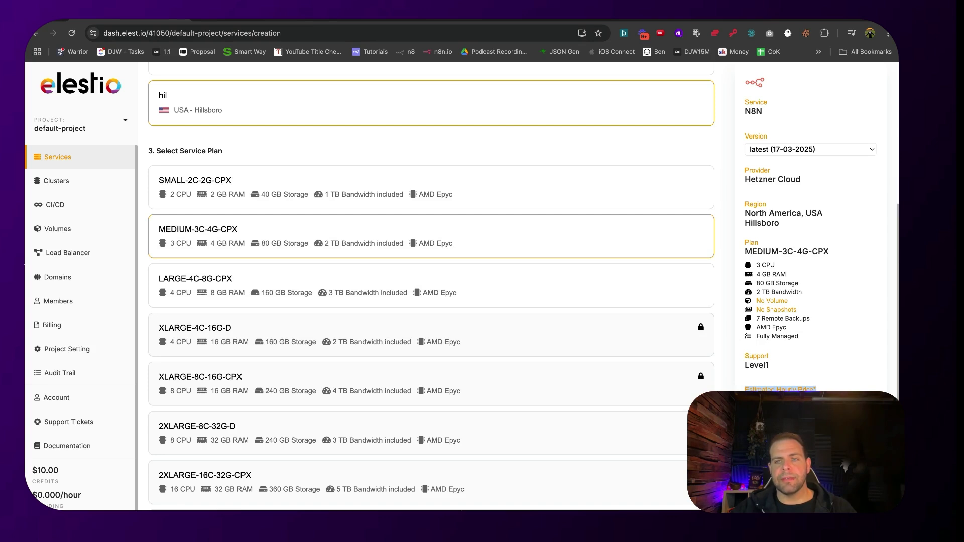
scroll(378, 258, "down", 5)
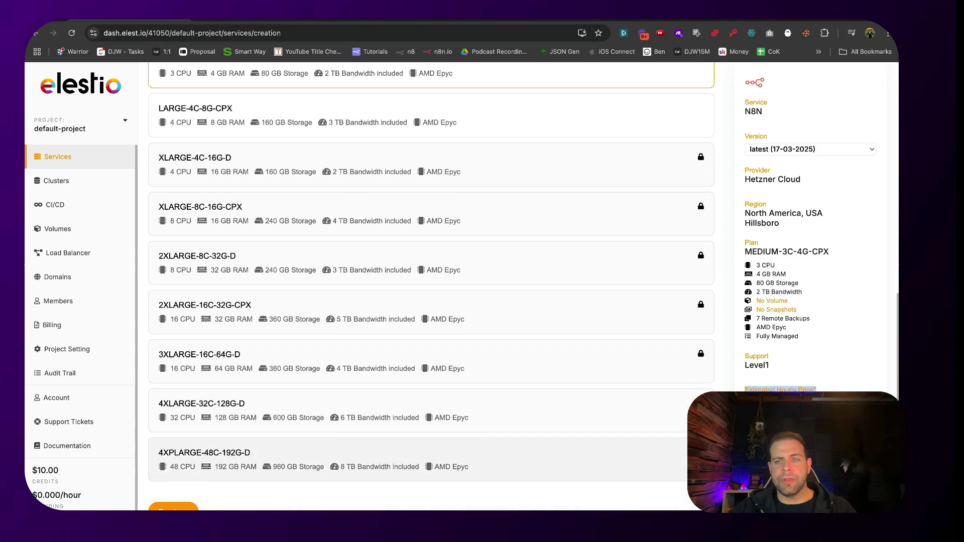
left_click(186, 507)
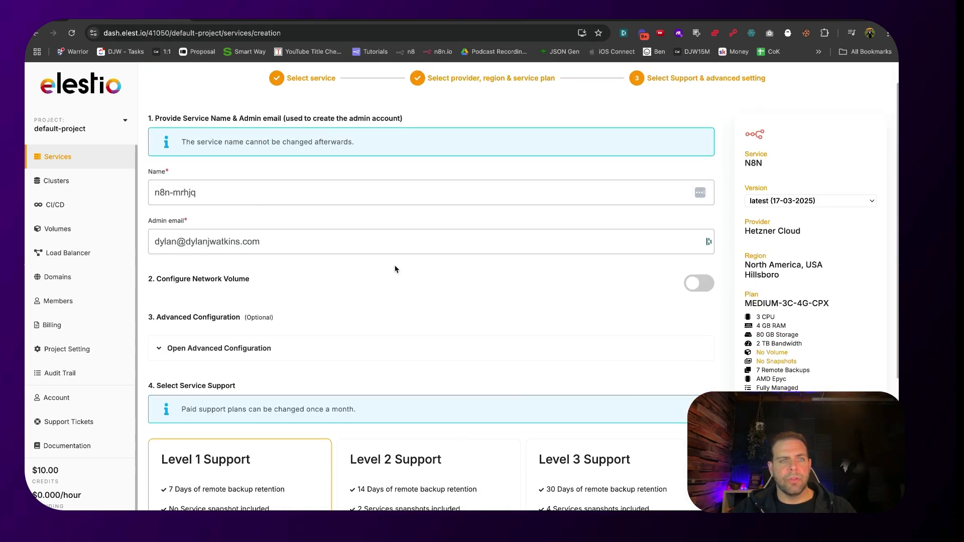
Set the service name to n8n-djwconsulting.
left_click(175, 194)
double_click(175, 193)
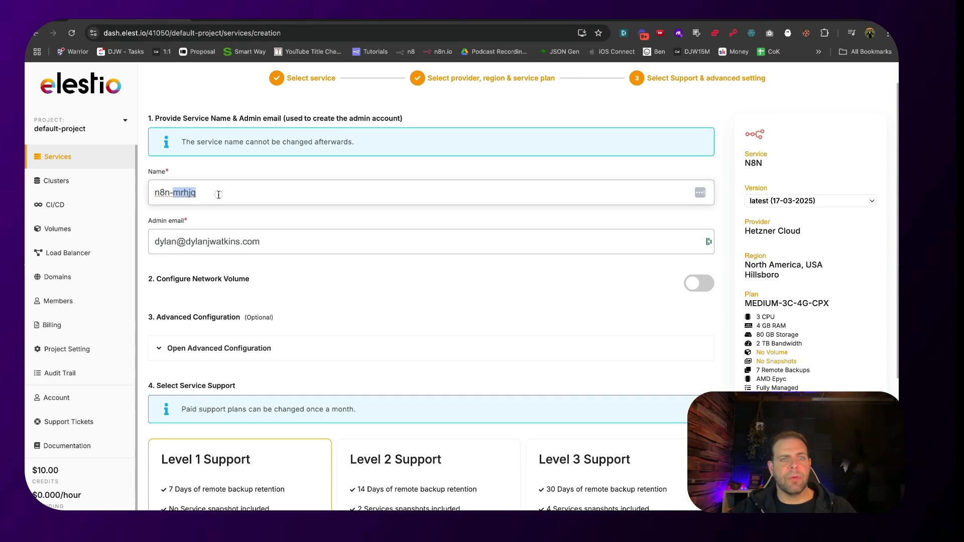
type("djwcon")
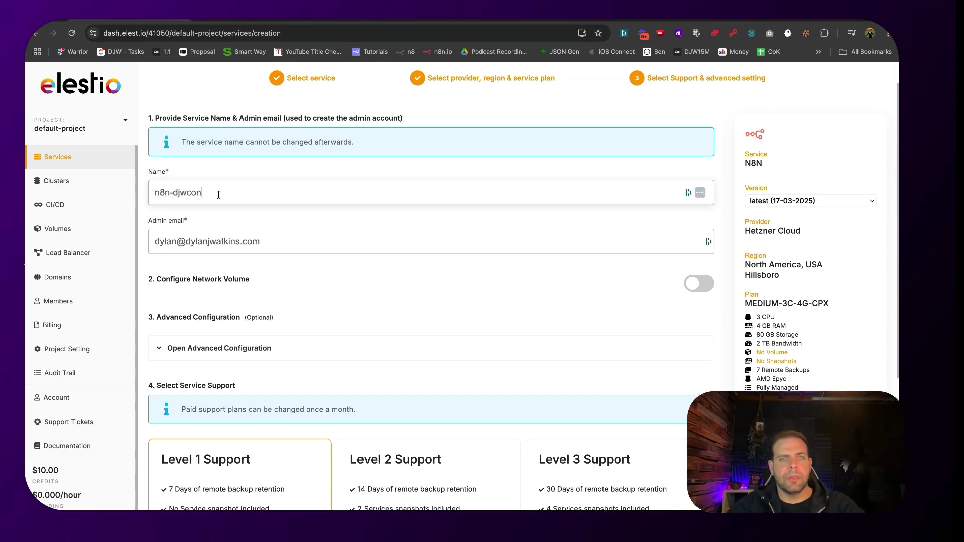
type("sulting")
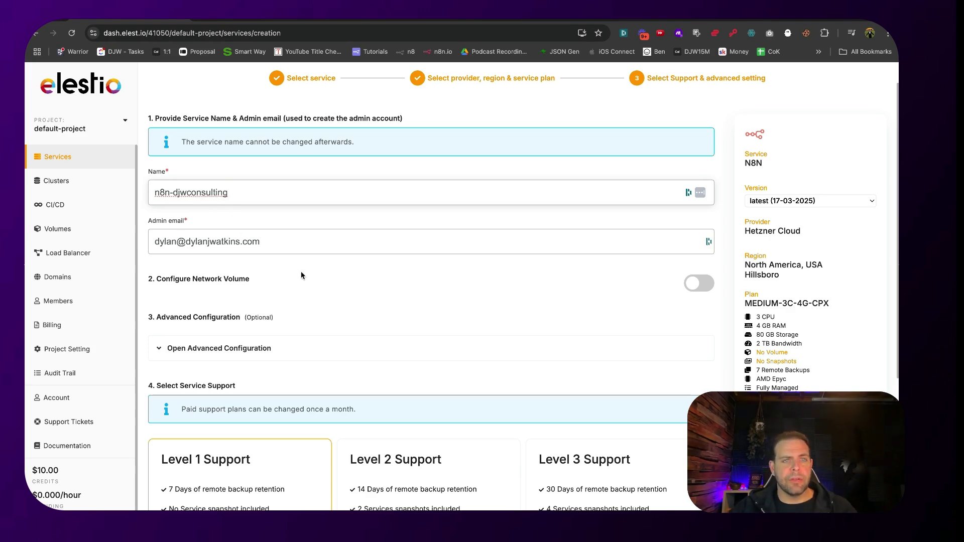
Check the advanced configuration, leave its defaults and Level 1 Support in place, and create the n8n-djwconsulting service.
scroll(306, 277, "down", 5)
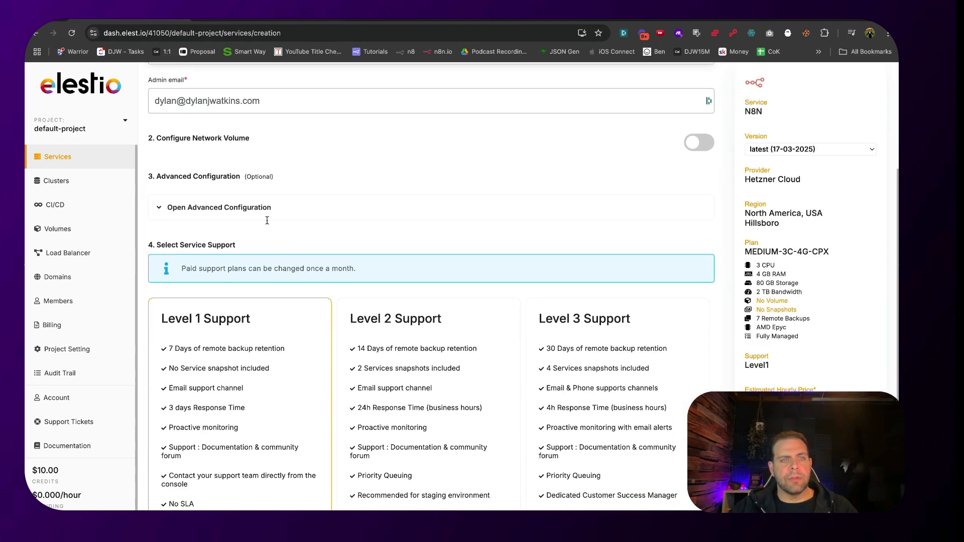
left_click(239, 217)
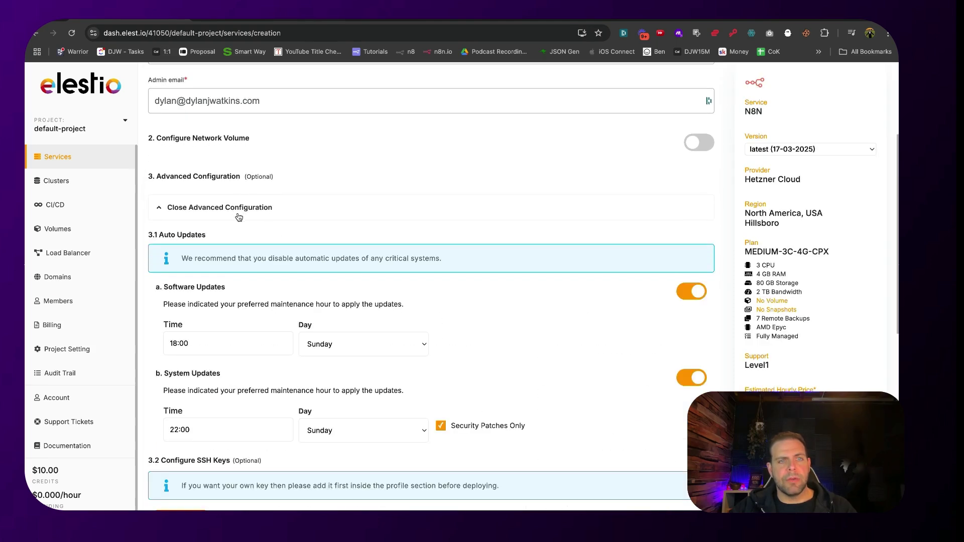
left_click(239, 217)
scroll(235, 269, "down", 3)
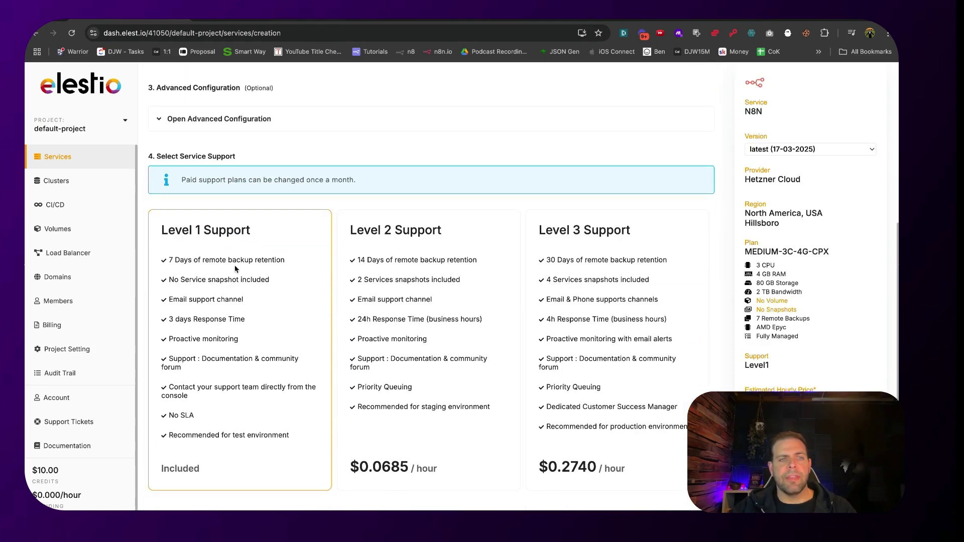
scroll(236, 271, "down", 1)
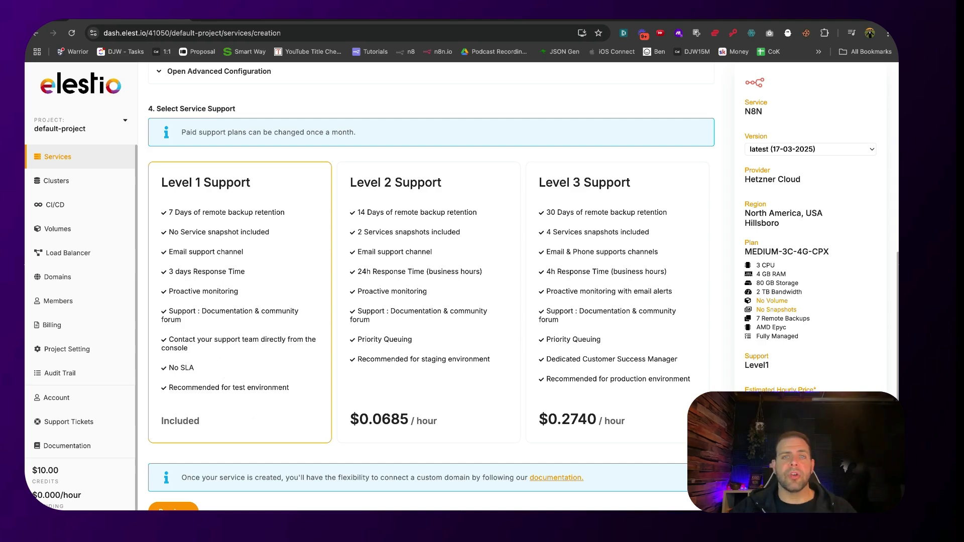
left_click(811, 468)
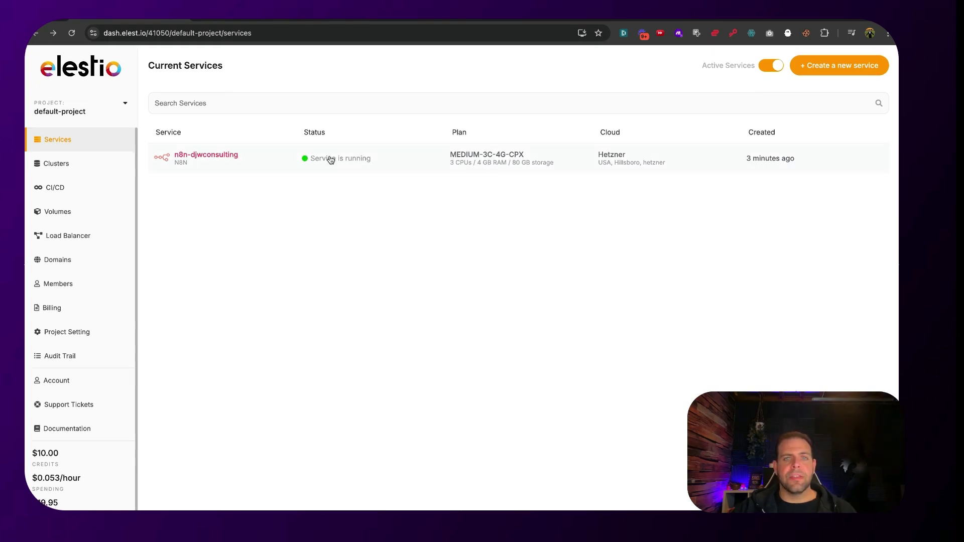
Open the n8n-djwconsulting service's details and go to its CNAME address under Network in a browser tab.
left_click(232, 160)
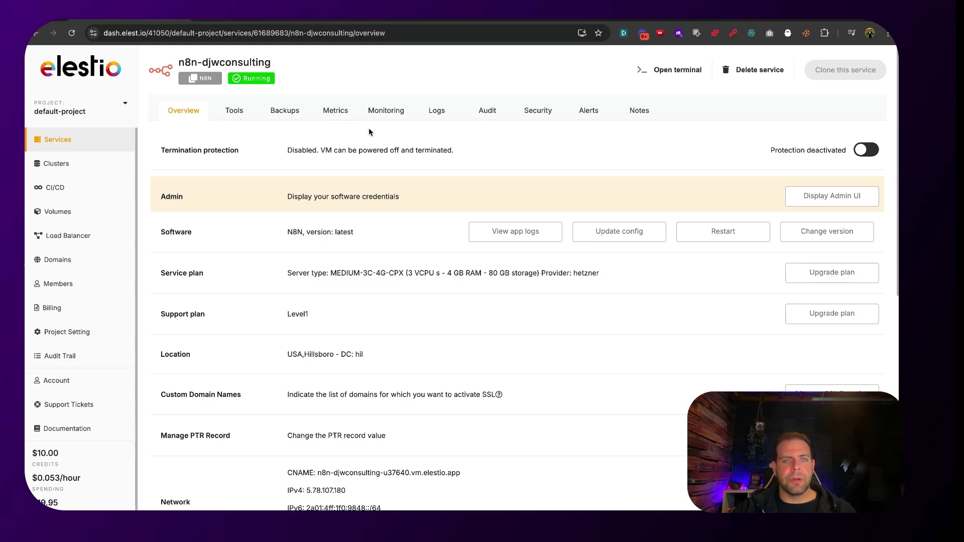
scroll(364, 144, "down", 6)
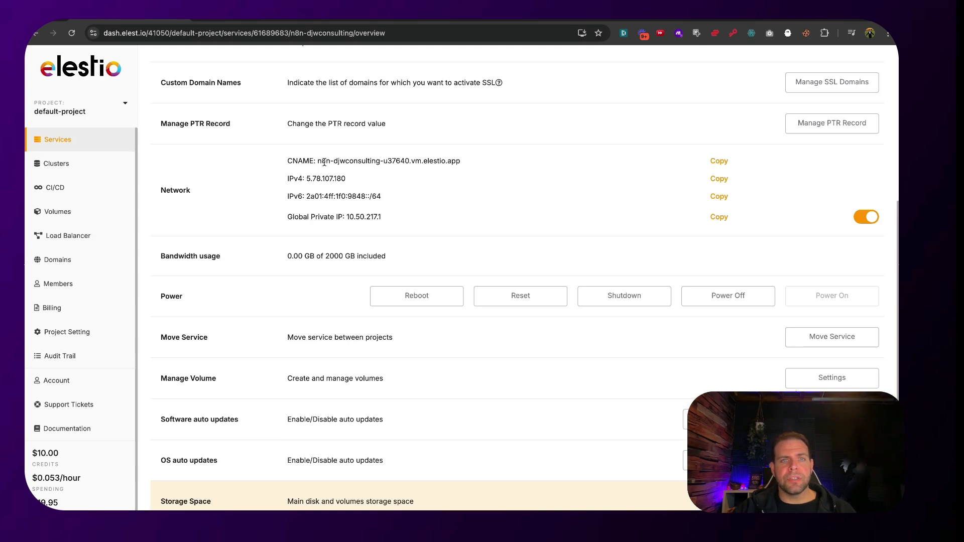
left_click_drag(317, 161, 461, 161)
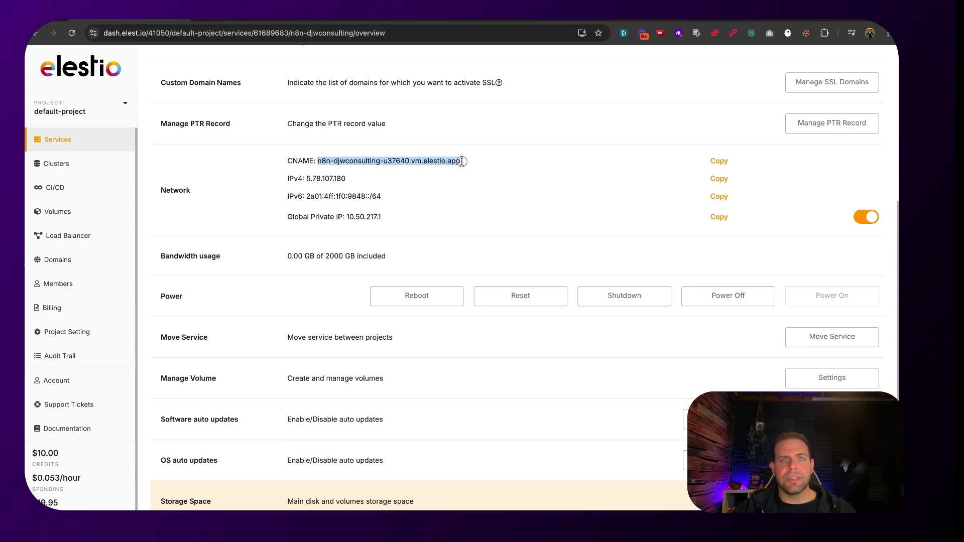
right_click(440, 161)
left_click(459, 203)
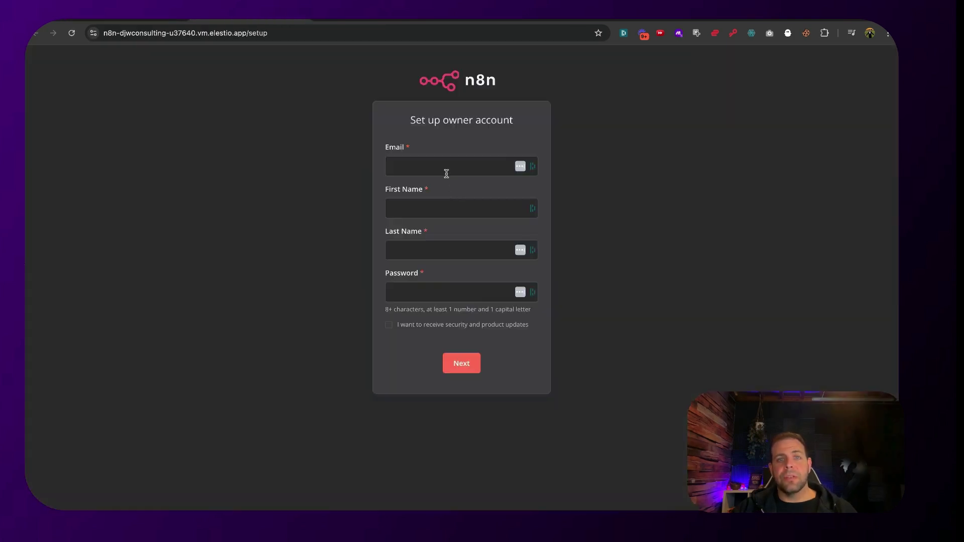
Set up the n8n owner account with the owner's email, first name, last name and account password.
left_click(446, 170)
left_click(455, 282)
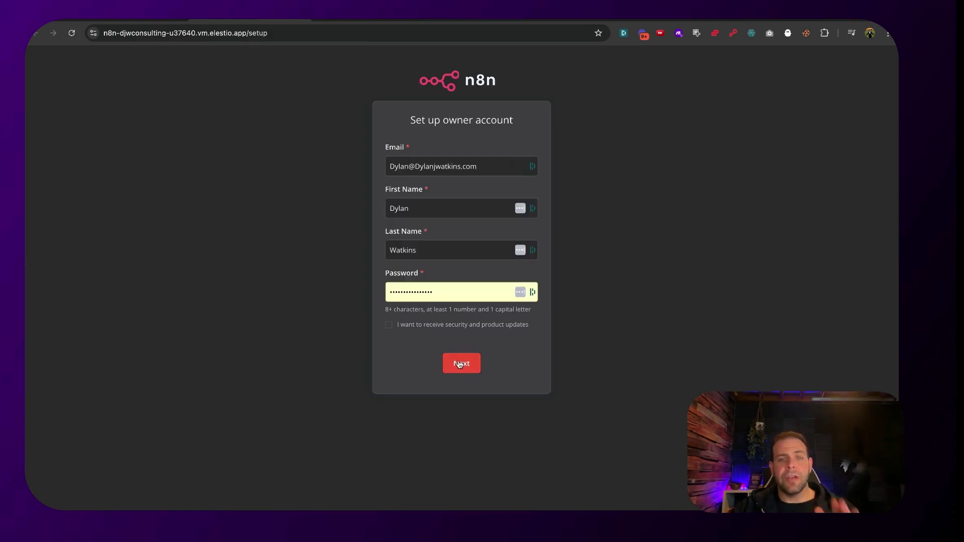
left_click(459, 364)
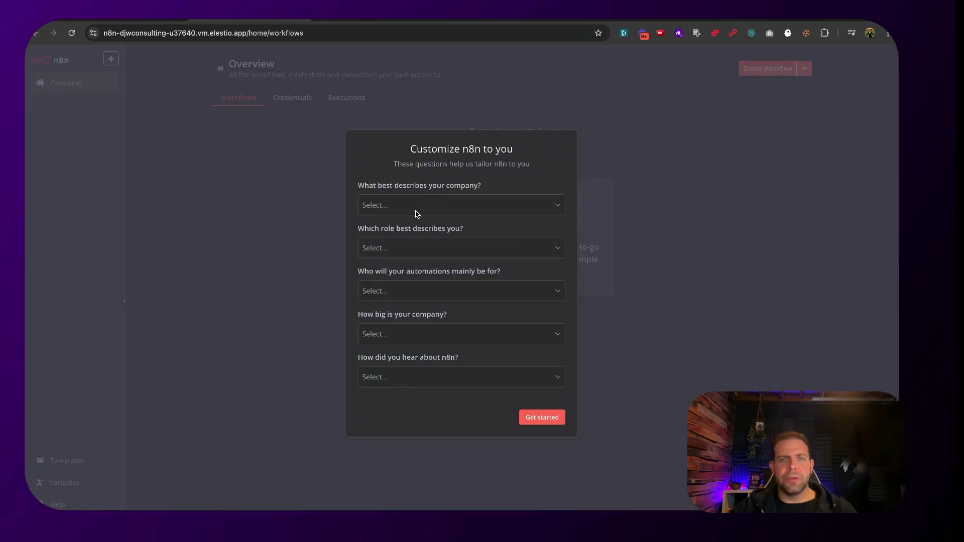
Complete the n8n customization survey with Software as a service, Business Owner, Myself, Less than 20 people and Google, and submit it.
left_click(418, 210)
left_click(415, 235)
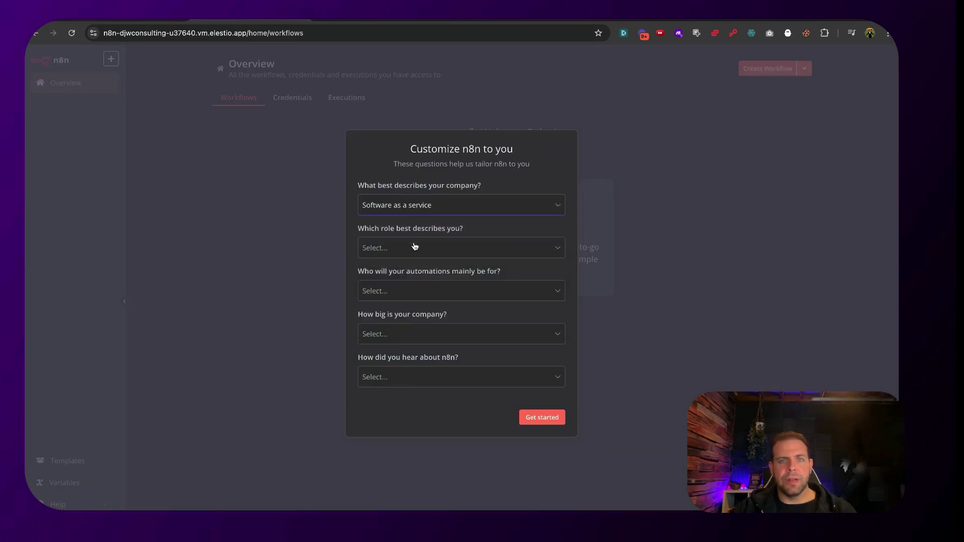
left_click(412, 248)
left_click(415, 277)
left_click(411, 289)
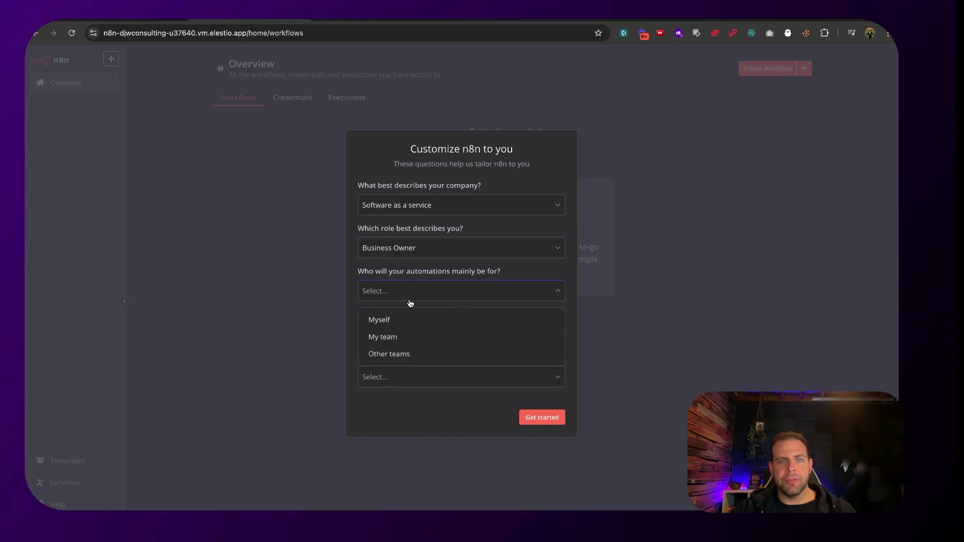
left_click(406, 320)
left_click(406, 334)
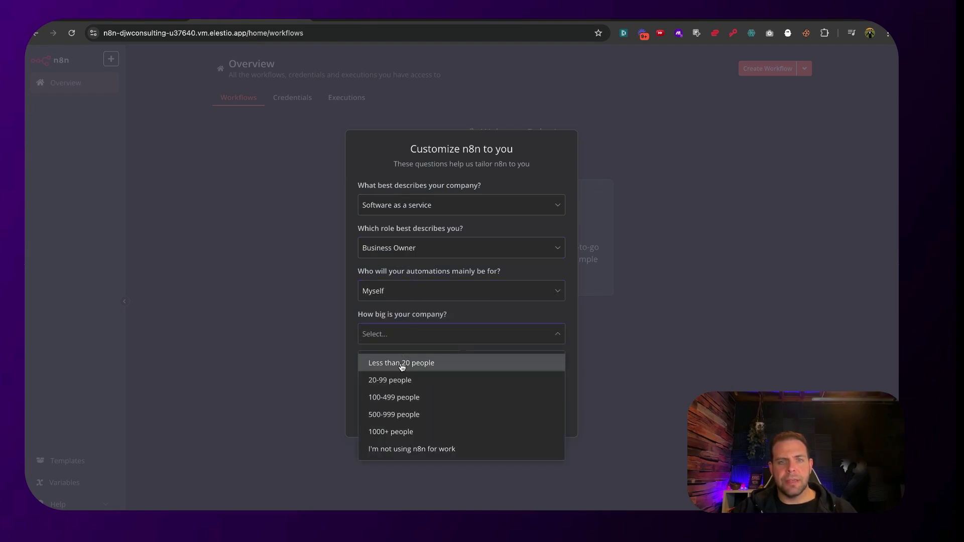
left_click(404, 364)
left_click(398, 377)
left_click(400, 405)
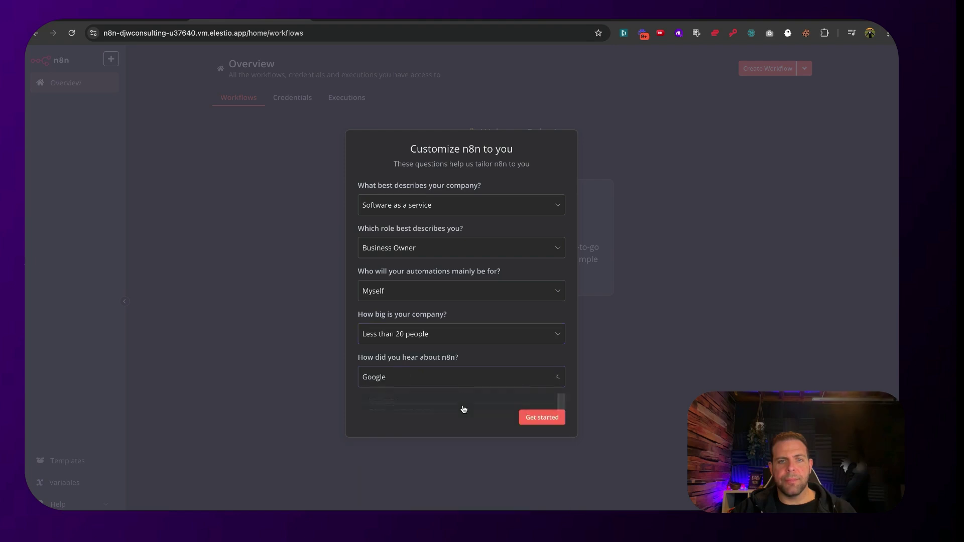
left_click(541, 418)
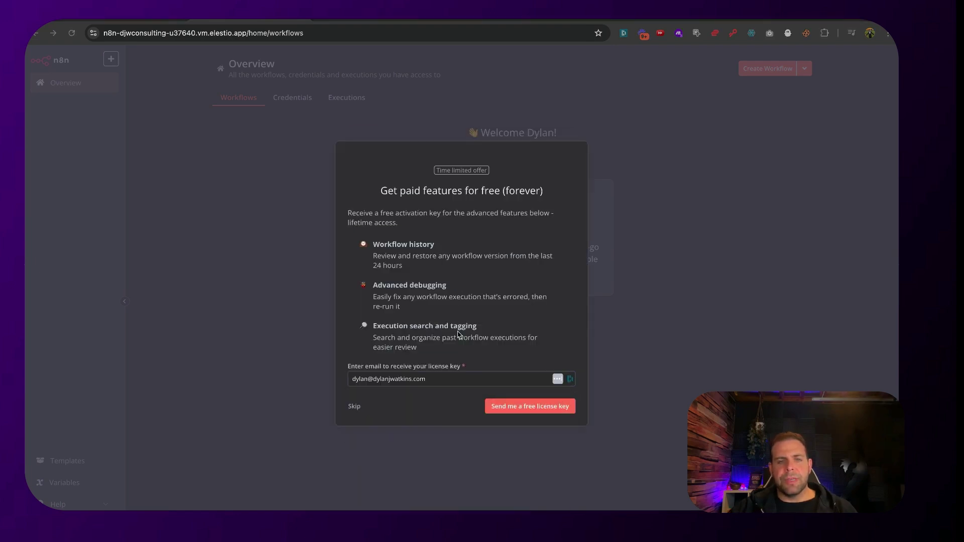
Request the free license key for the paid features by email and dismiss the notification.
left_click(518, 410)
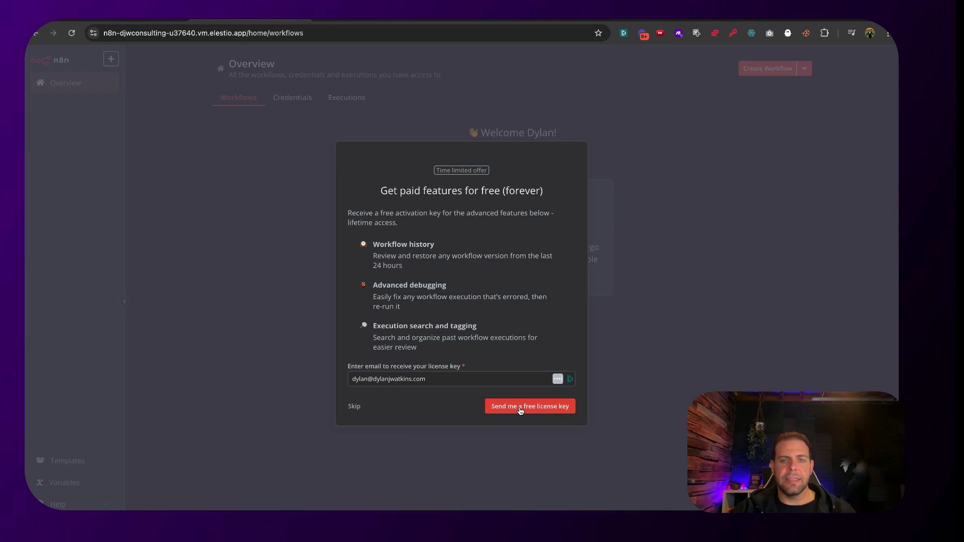
left_click(521, 411)
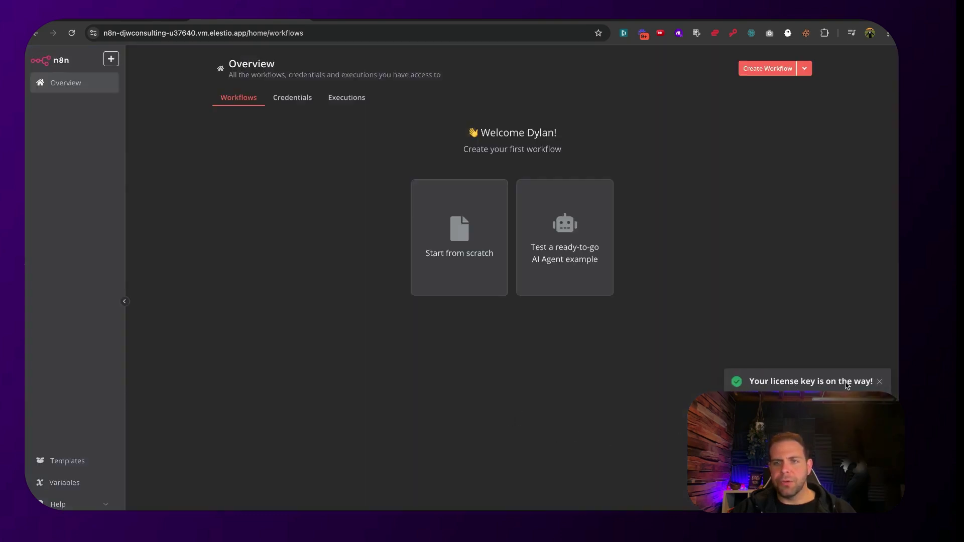
left_click(880, 381)
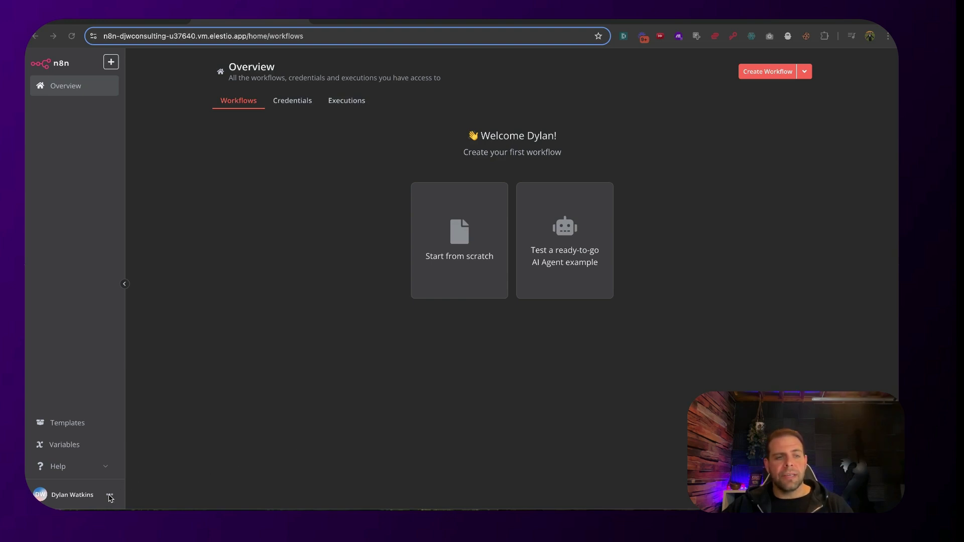
Go to the Community nodes settings in n8n and start installing a community node.
left_click(109, 496)
left_click(127, 462)
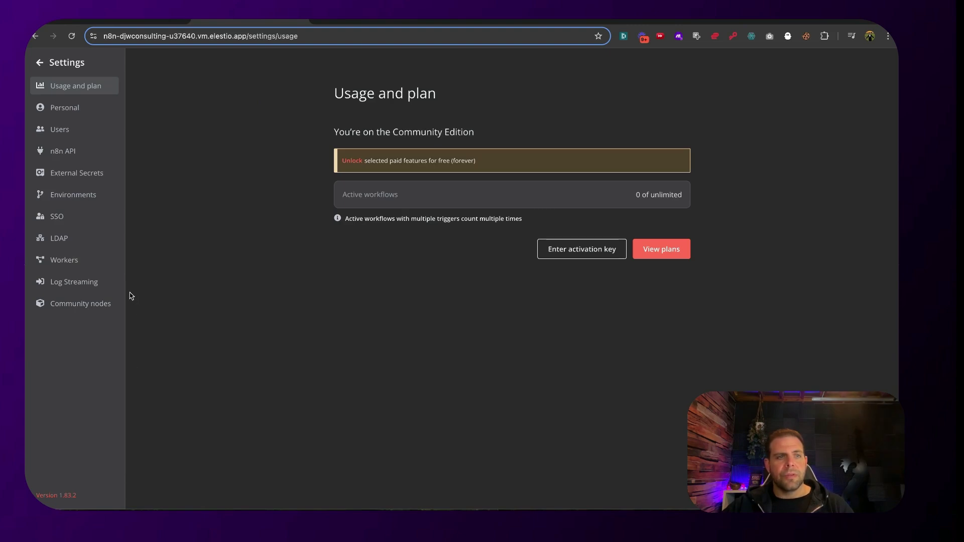
left_click(89, 305)
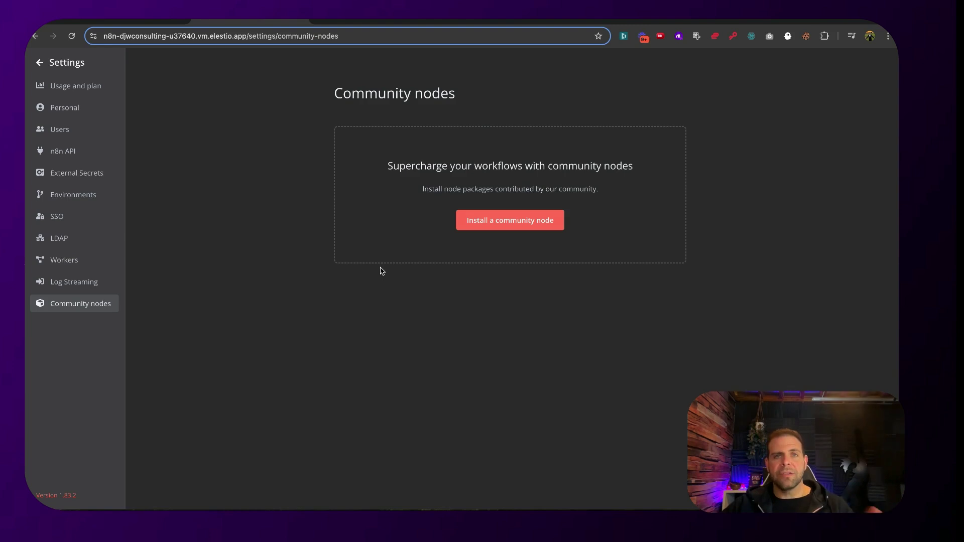
left_click(467, 222)
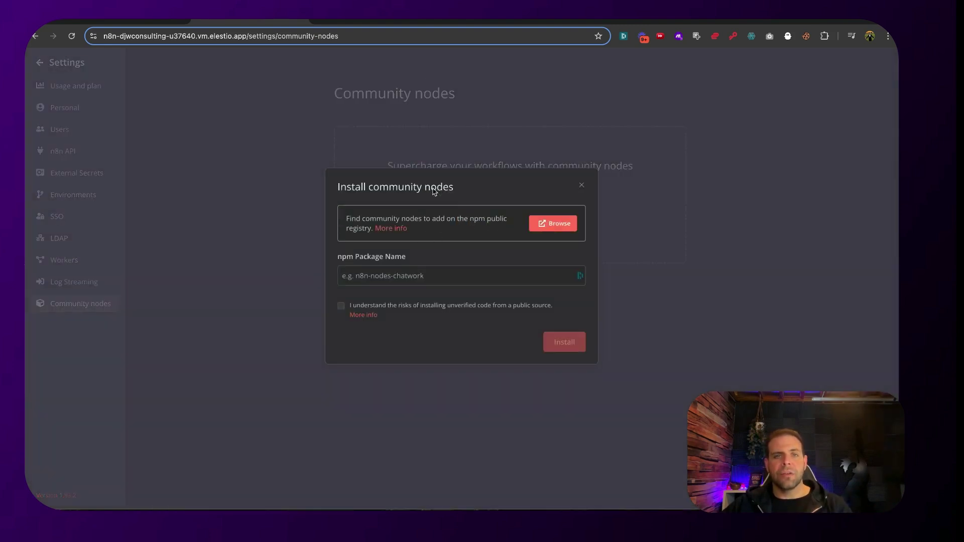
Switch to the nerding-io/n8n-nodes-mcp repository on GitHub, look through its files and README, and copy the repository name.
left_click(578, 22)
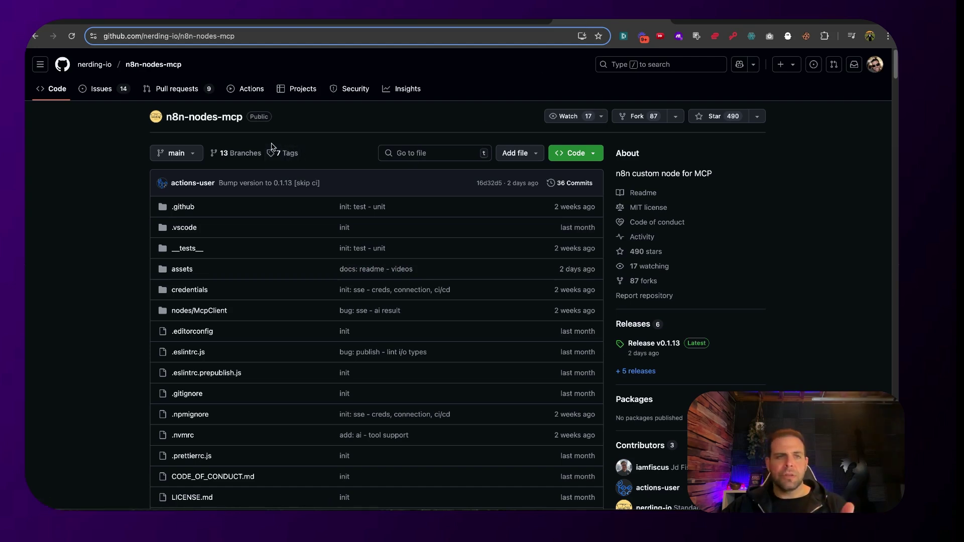
scroll(254, 151, "down", 10)
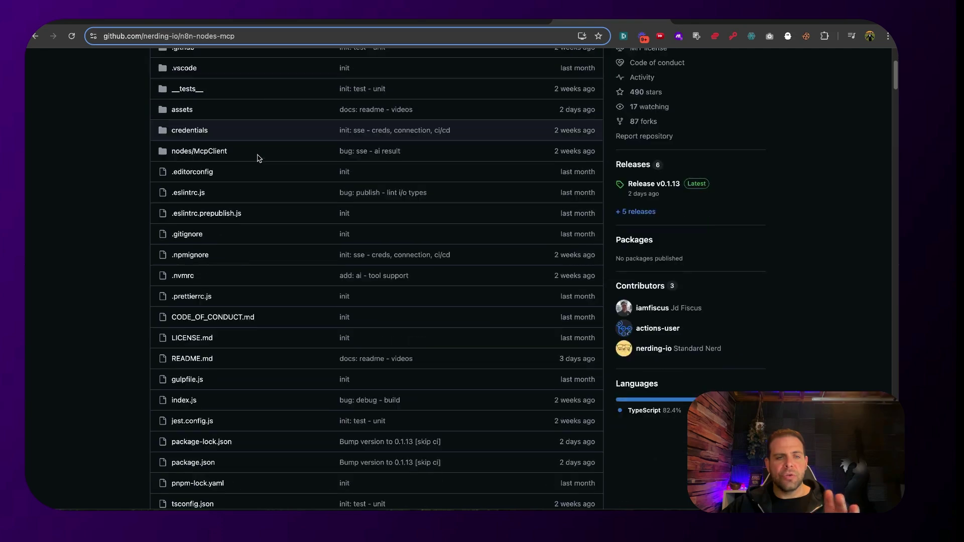
scroll(258, 159, "down", 20)
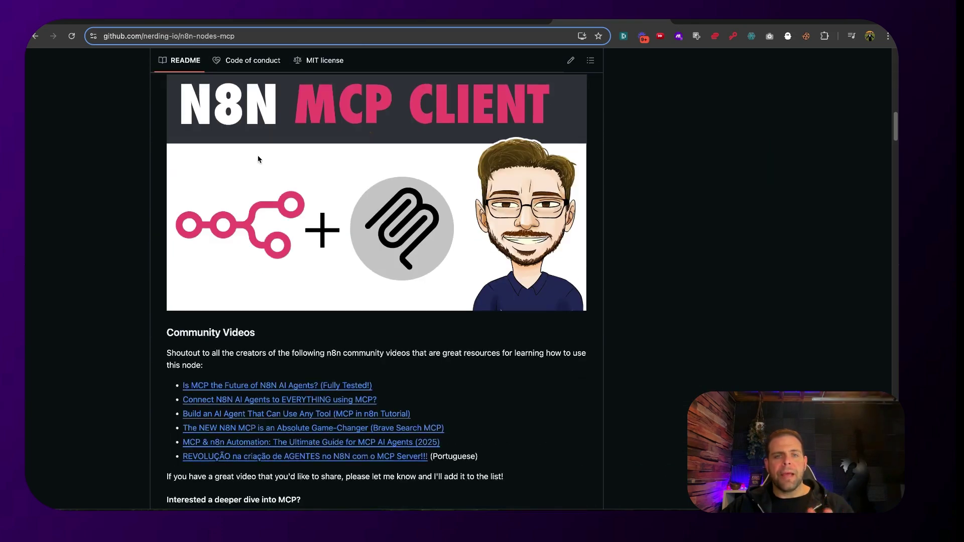
scroll(258, 158, "down", 15)
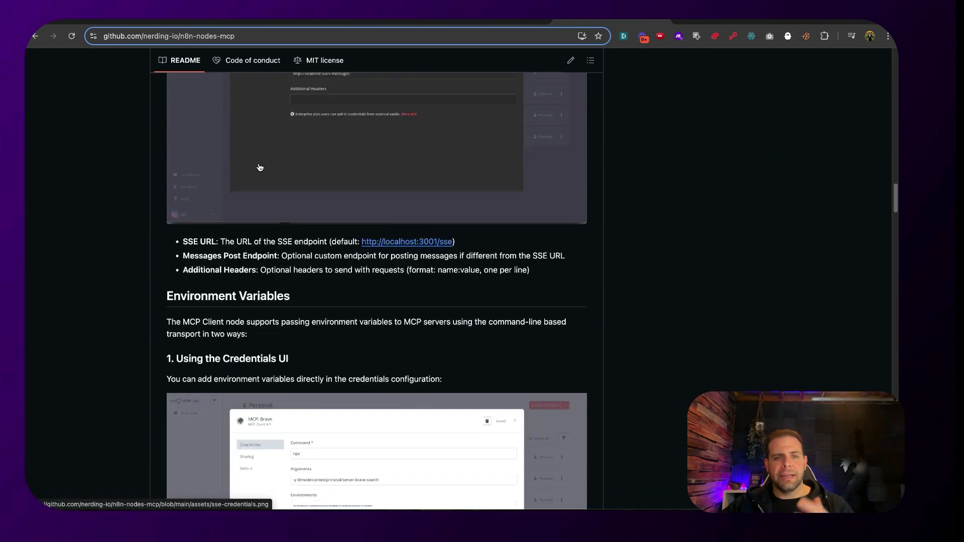
scroll(258, 166, "up", 20)
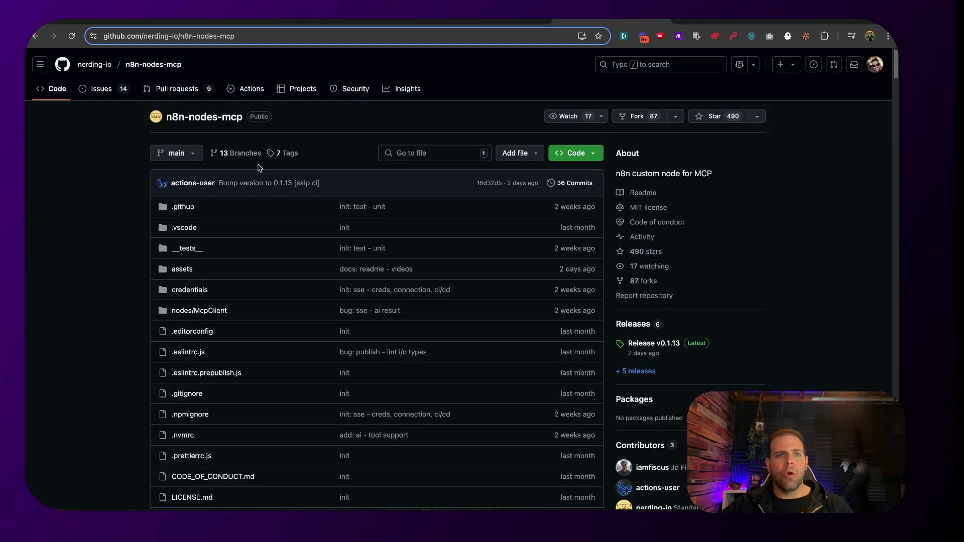
left_click_drag(243, 121, 167, 117)
right_click(239, 120)
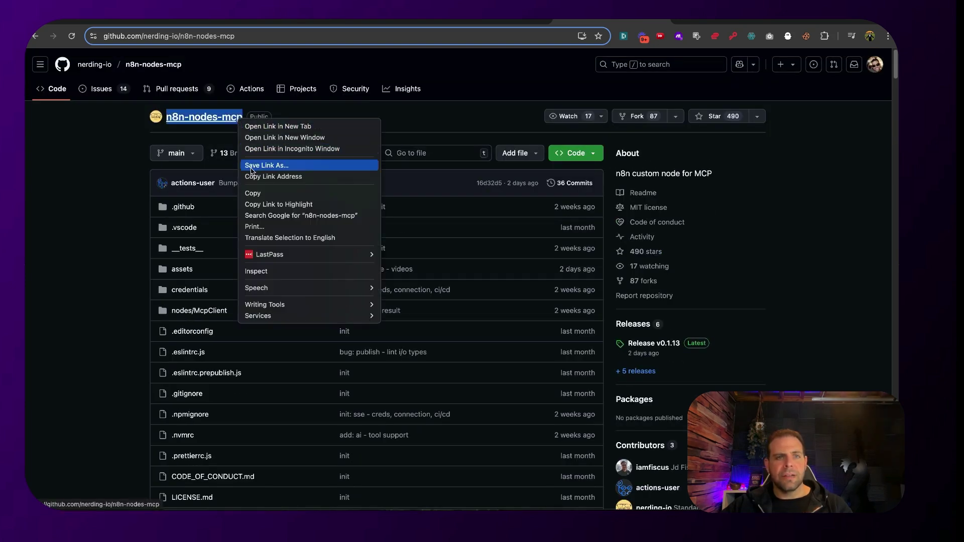
left_click(254, 192)
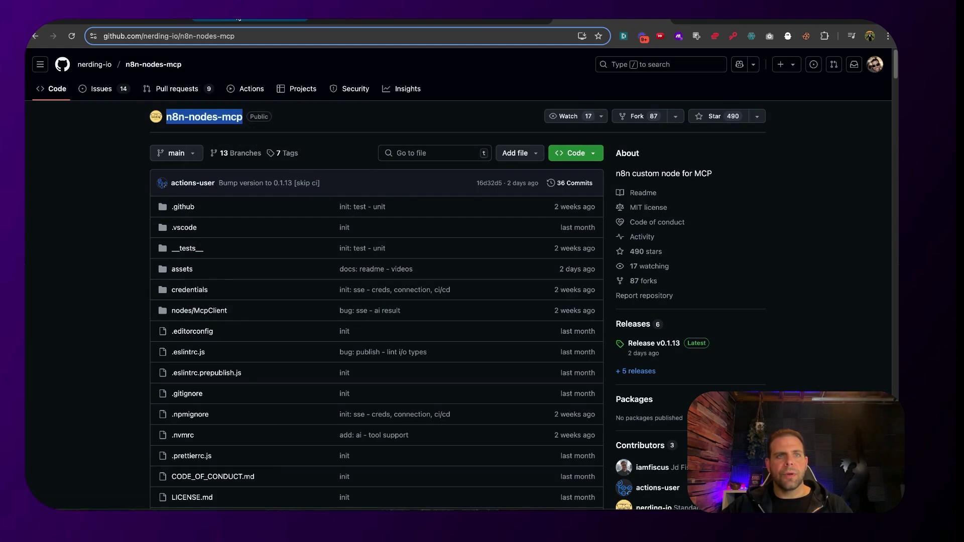
Back in n8n, enter n8n-nodes-mcp as the npm package name, accept the unverified-code risks and install the package.
left_click(232, 23)
left_click(375, 281)
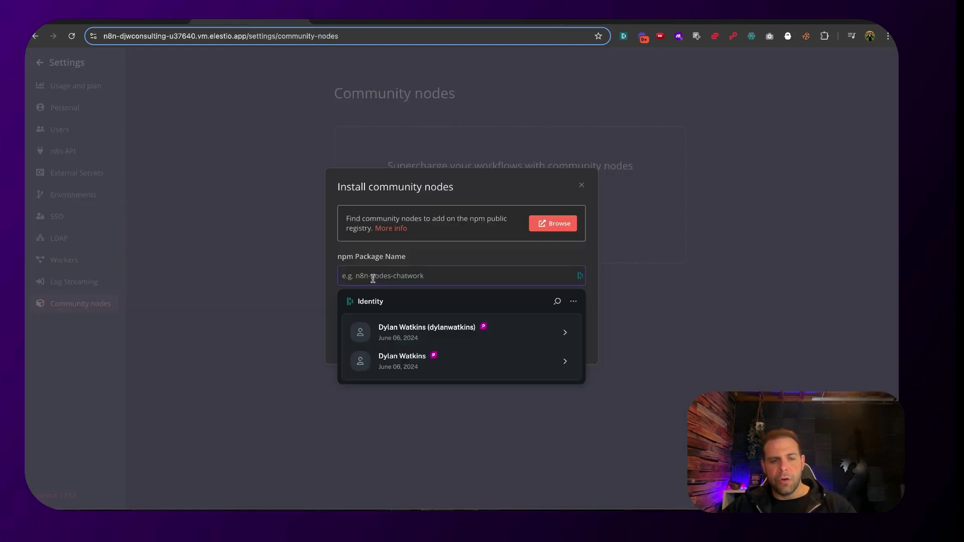
key("super+v")
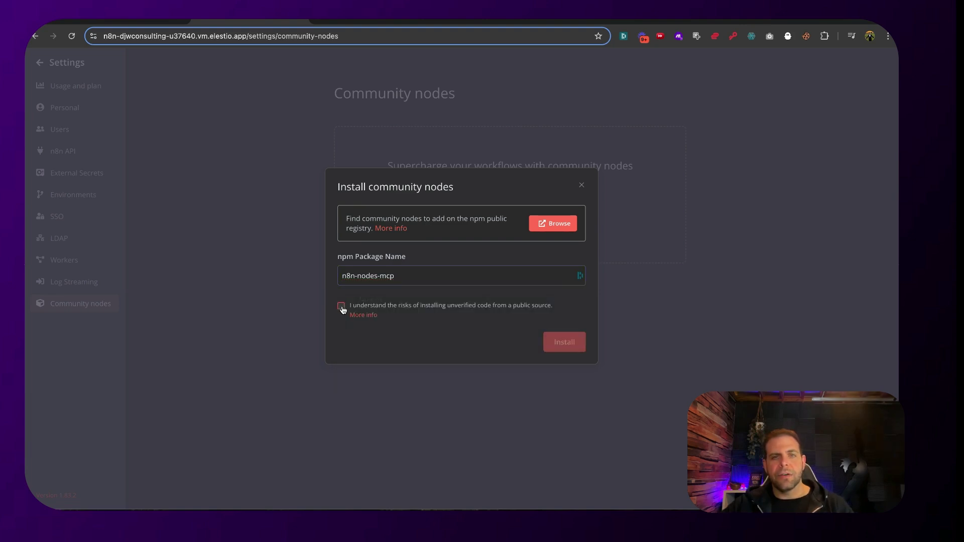
left_click(342, 306)
left_click(558, 344)
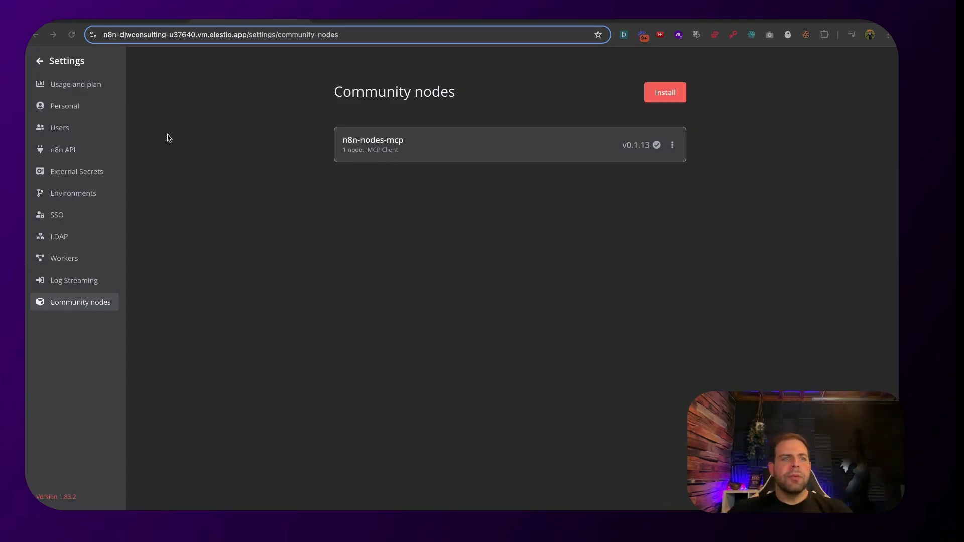
Create a new workflow from scratch, add the MCP Client community node with the List available tools action, and open its settings.
left_click(40, 63)
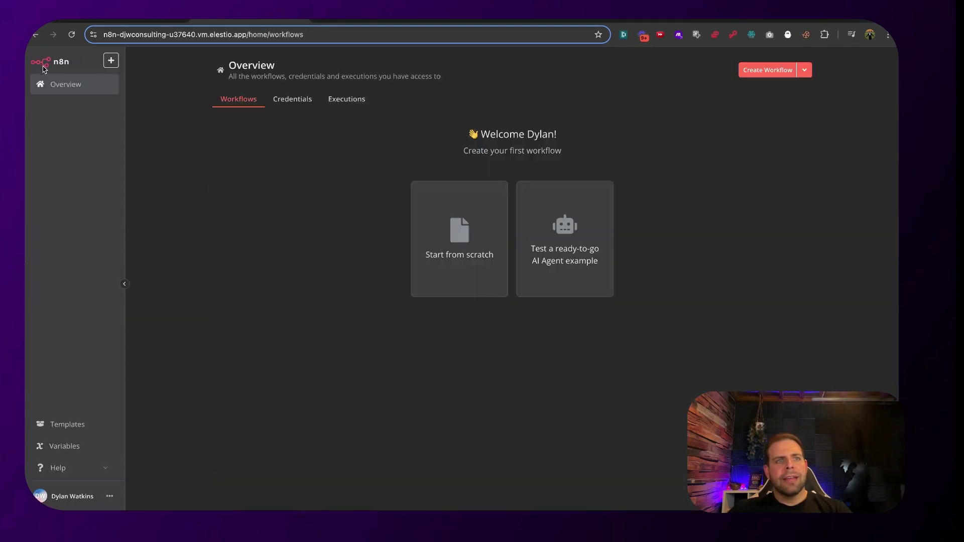
left_click(447, 229)
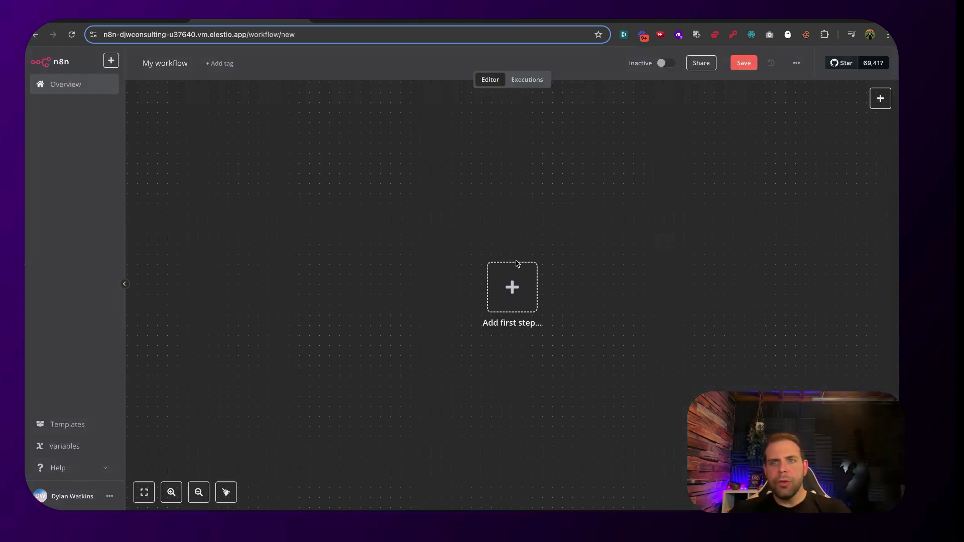
left_click(880, 98)
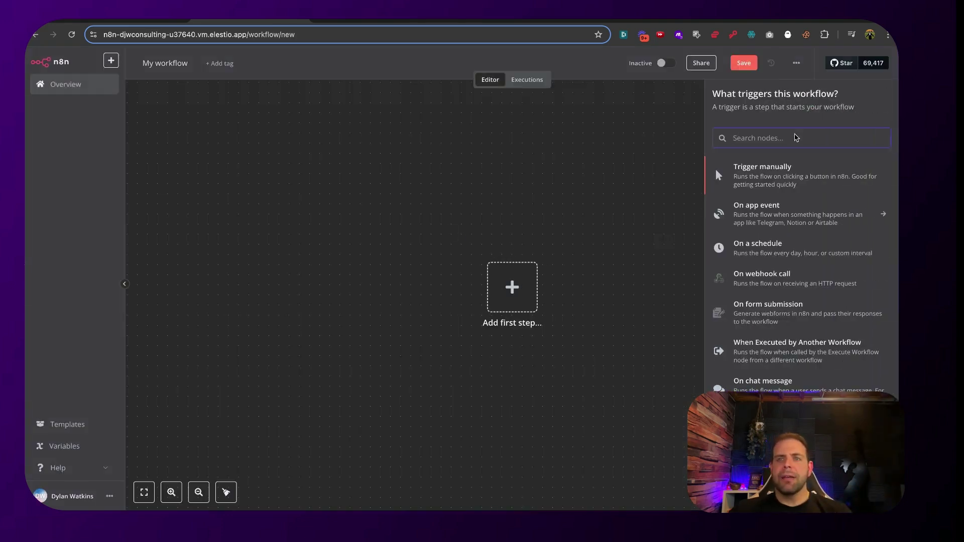
type("mcp")
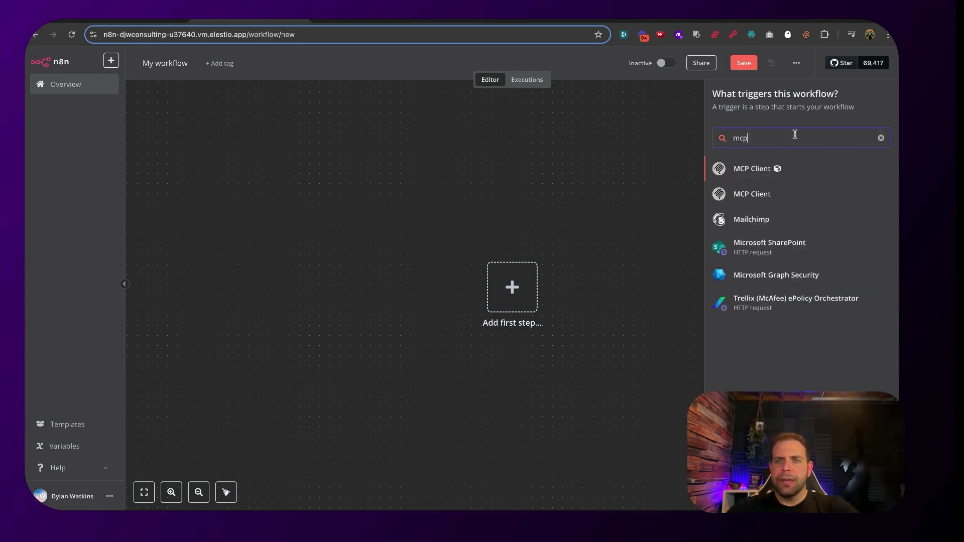
left_click(755, 170)
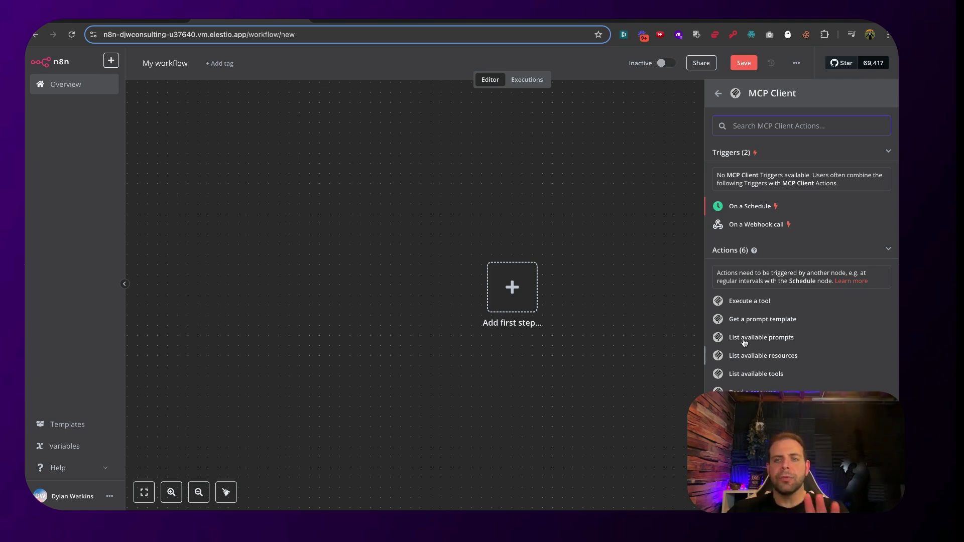
left_click(736, 374)
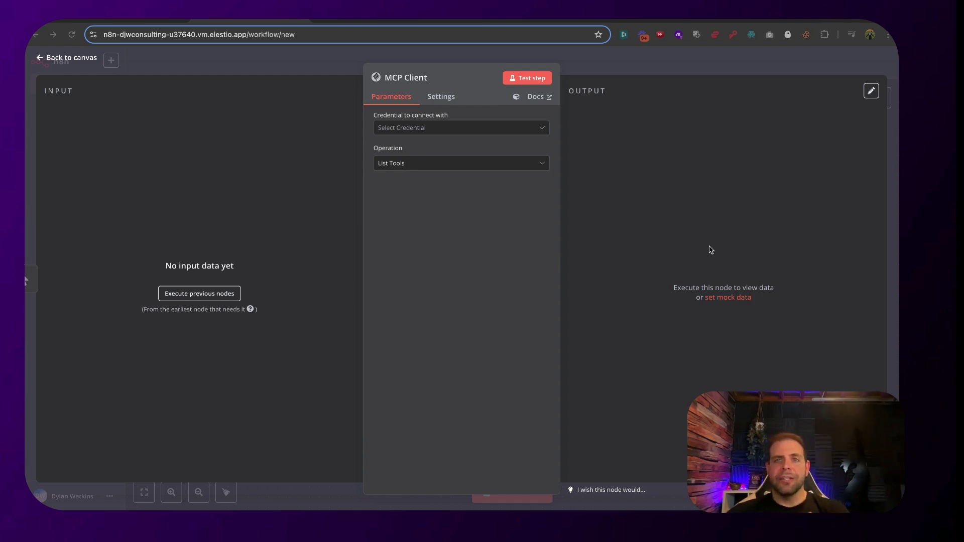
left_click(613, 70)
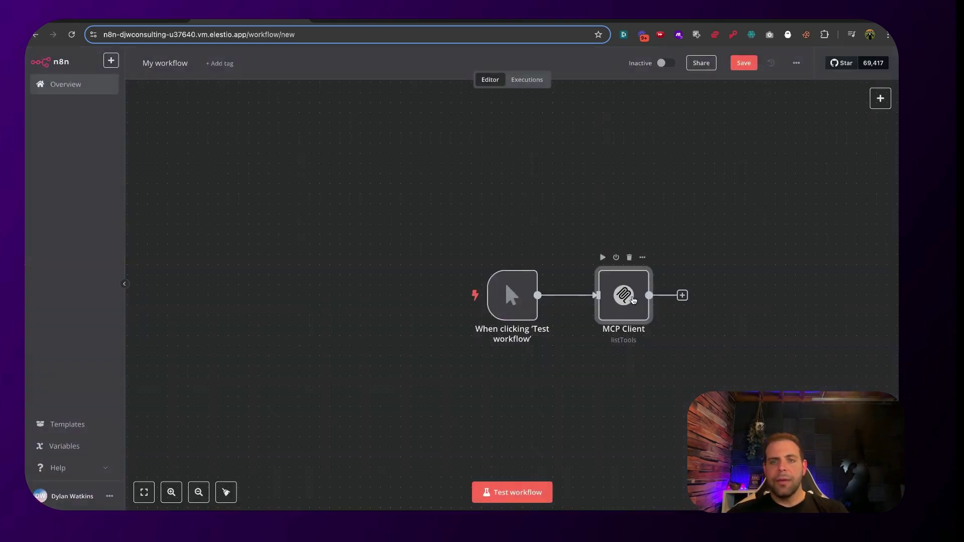
double_click(628, 298)
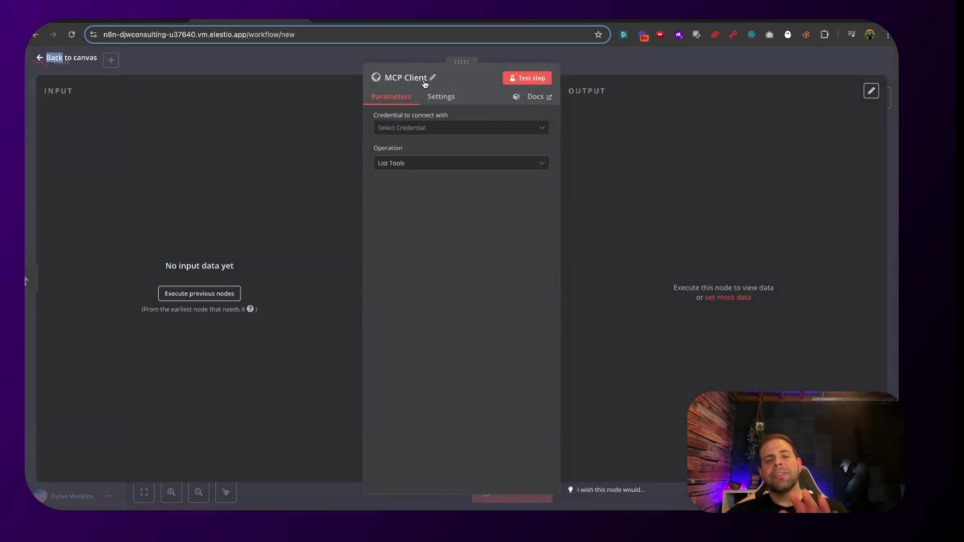
Switch to the modelcontextprotocol/servers repository on GitHub and look through its reference, official and community server lists.
left_click(573, 21)
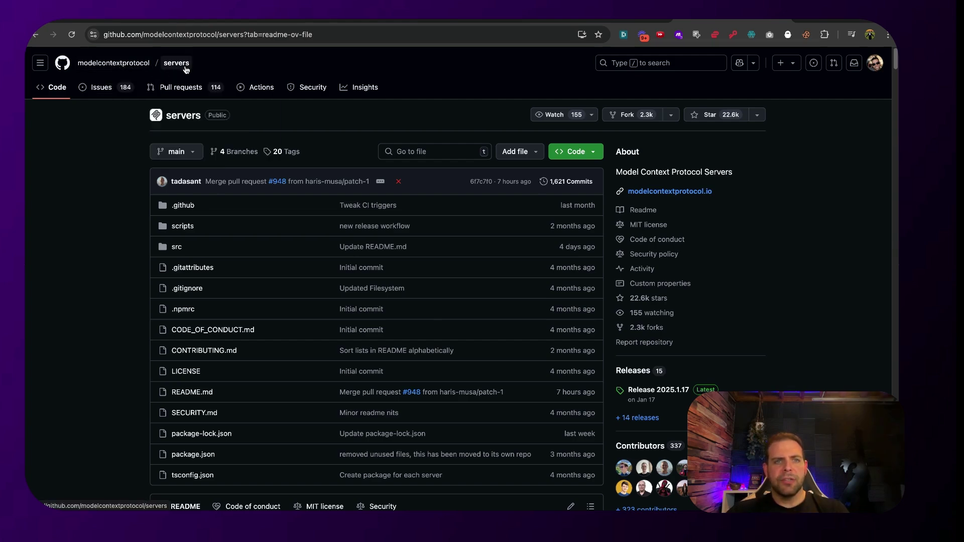
scroll(246, 144, "down", 20)
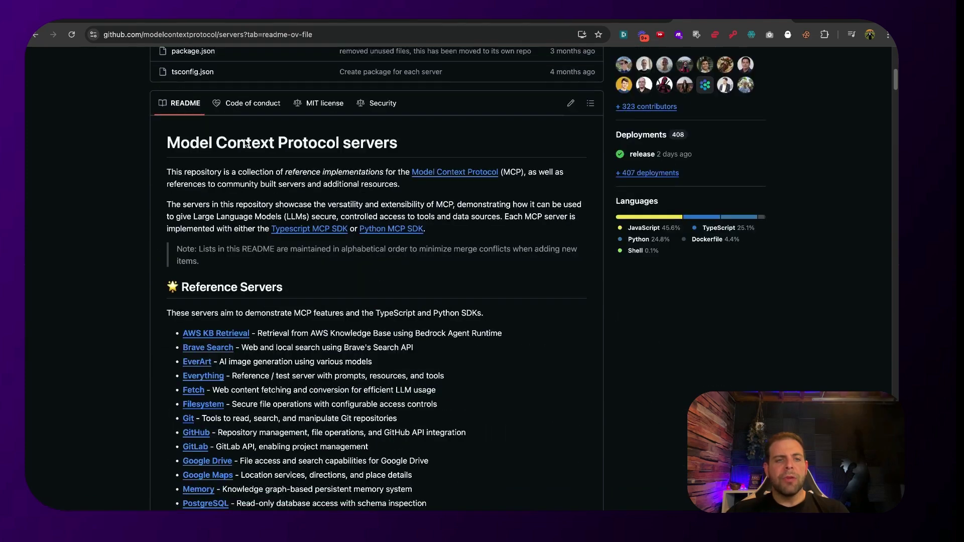
scroll(245, 143, "up", 3)
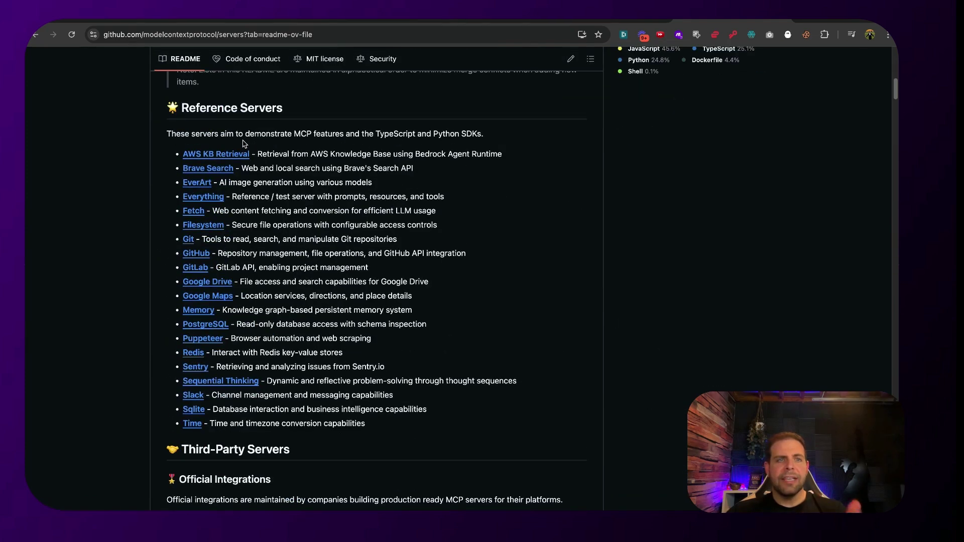
scroll(245, 150, "down", 15)
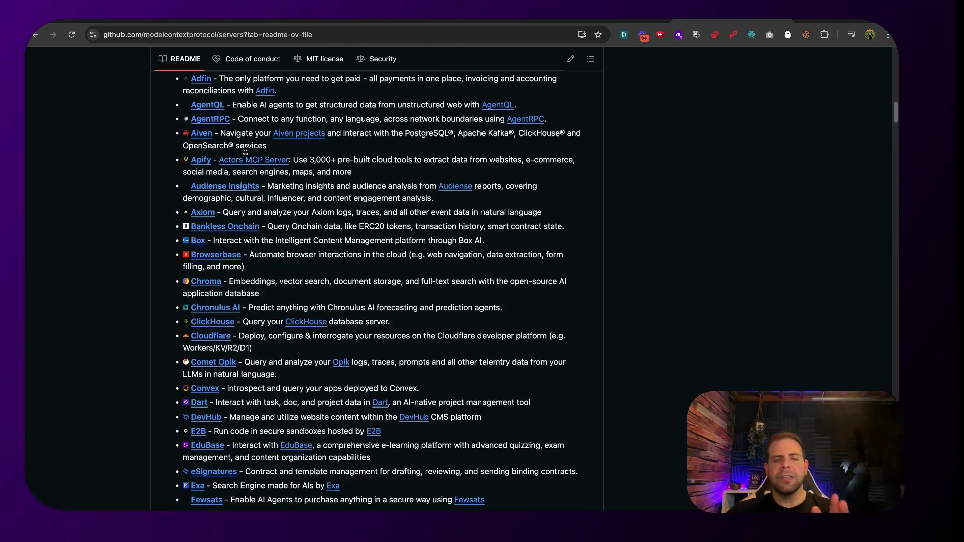
scroll(245, 150, "down", 5)
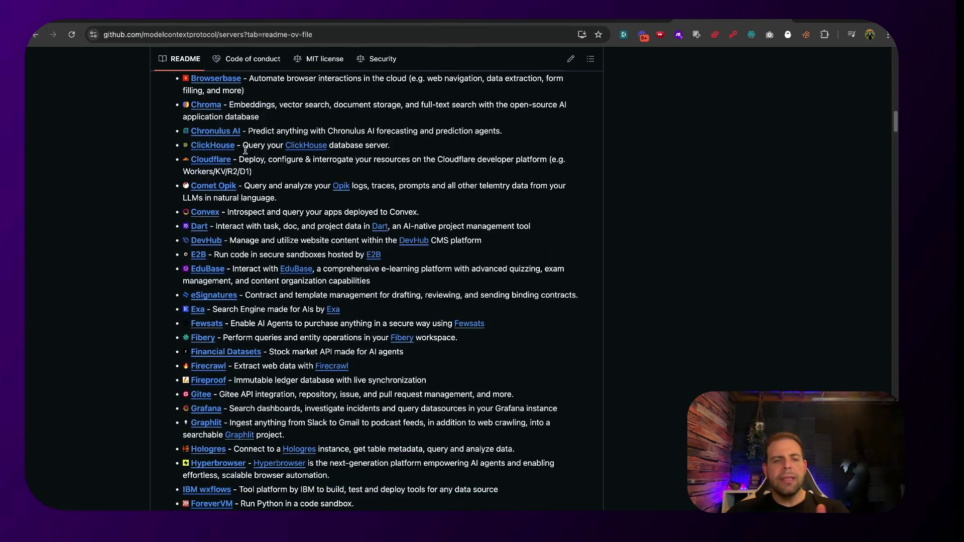
scroll(245, 150, "down", 7)
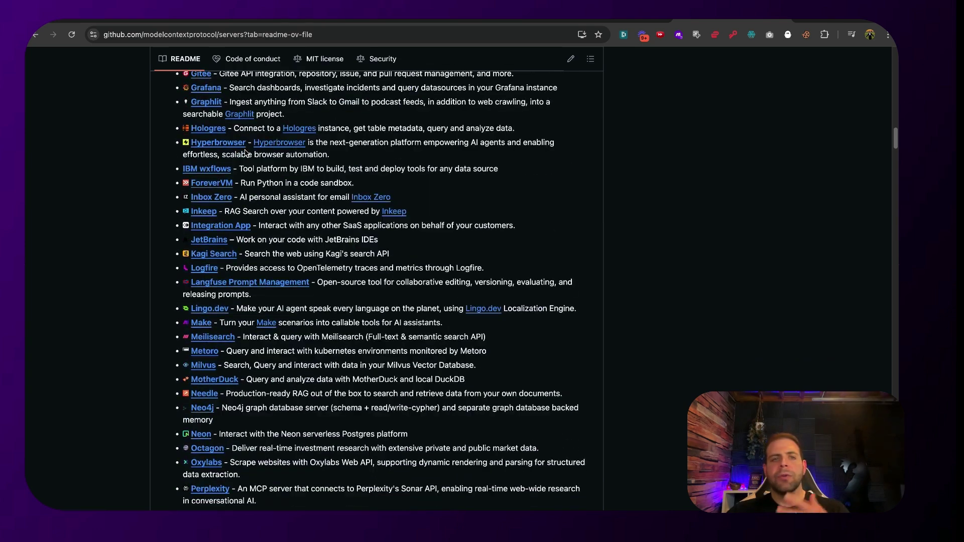
scroll(246, 153, "down", 4)
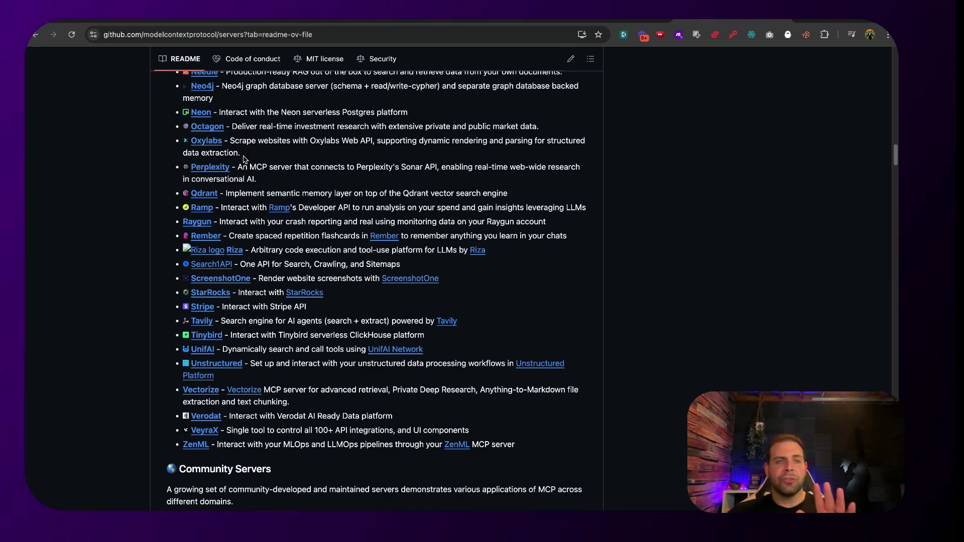
scroll(245, 158, "down", 8)
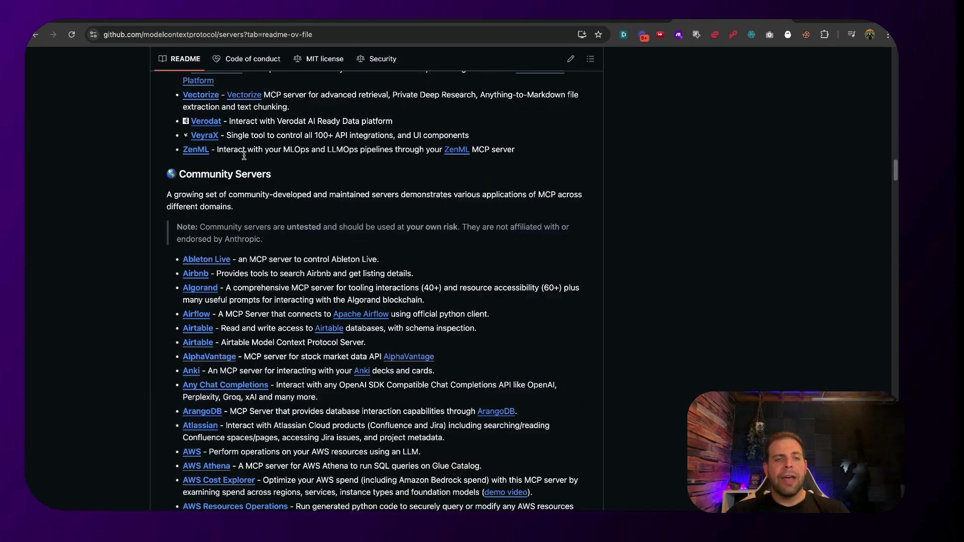
scroll(245, 158, "down", 1)
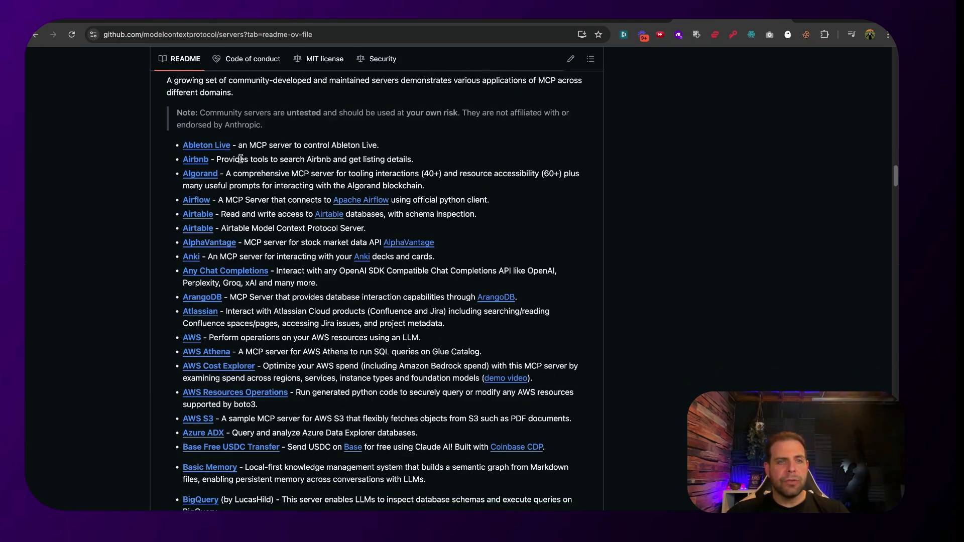
scroll(207, 200, "up", 15)
Open Apify's actors-mcp-server repository from the official integrations and find the Claude Desktop configuration in its README.
left_click(207, 200)
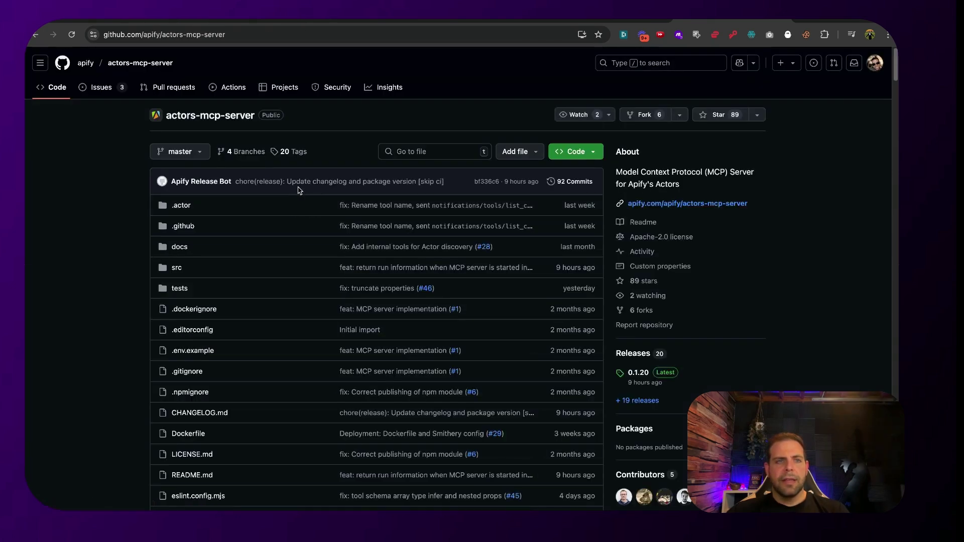
scroll(276, 172, "down", 5)
scroll(276, 173, "down", 6)
scroll(275, 168, "down", 15)
scroll(276, 174, "down", 20)
scroll(276, 173, "down", 12)
scroll(276, 174, "down", 12)
scroll(276, 174, "down", 10)
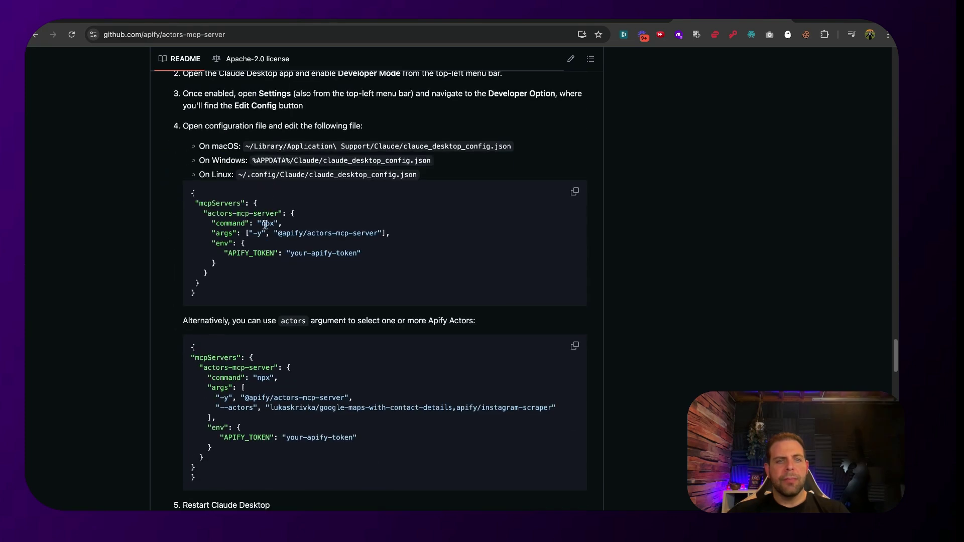
Examine the npx command in the basic mcpServers configuration and the --actors argument in the alternative one.
left_click_drag(262, 225, 283, 222)
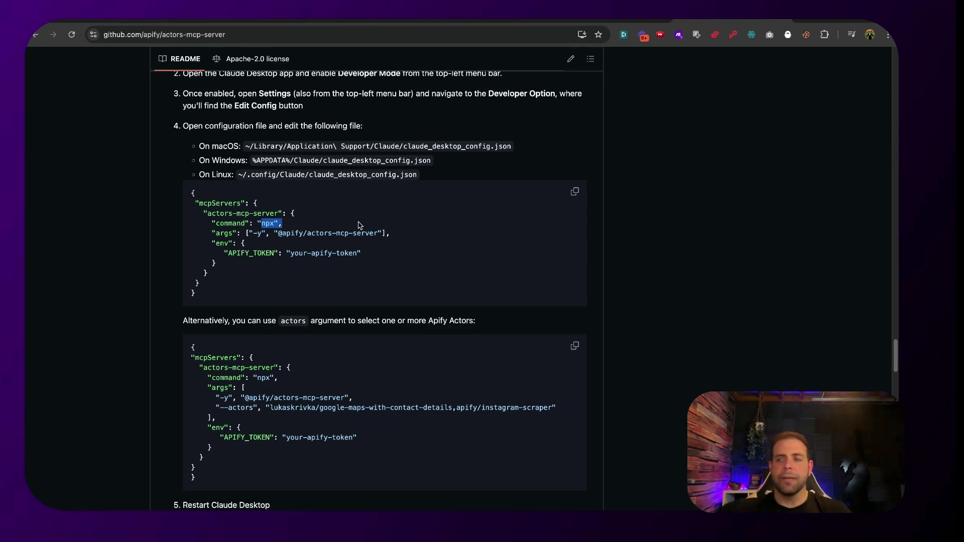
left_click(201, 204)
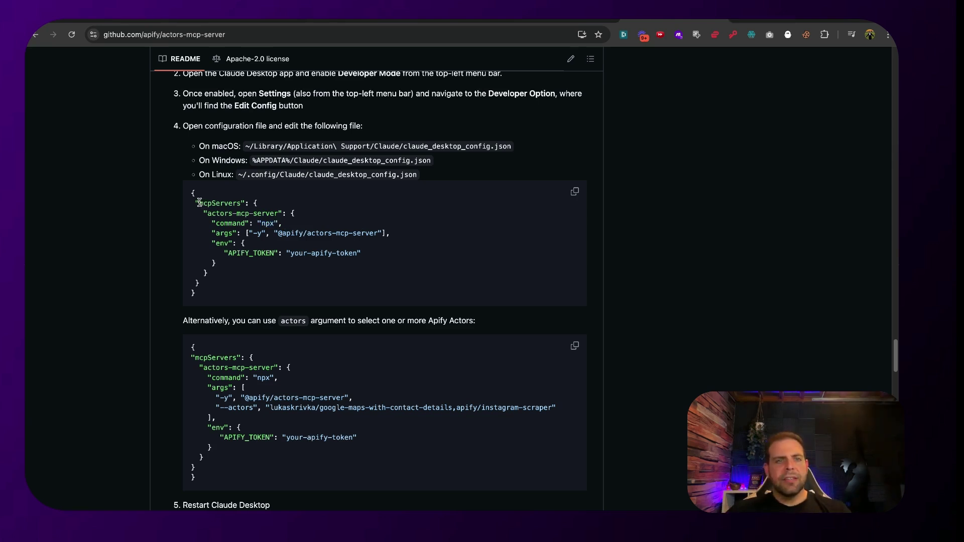
left_click_drag(199, 203, 206, 273)
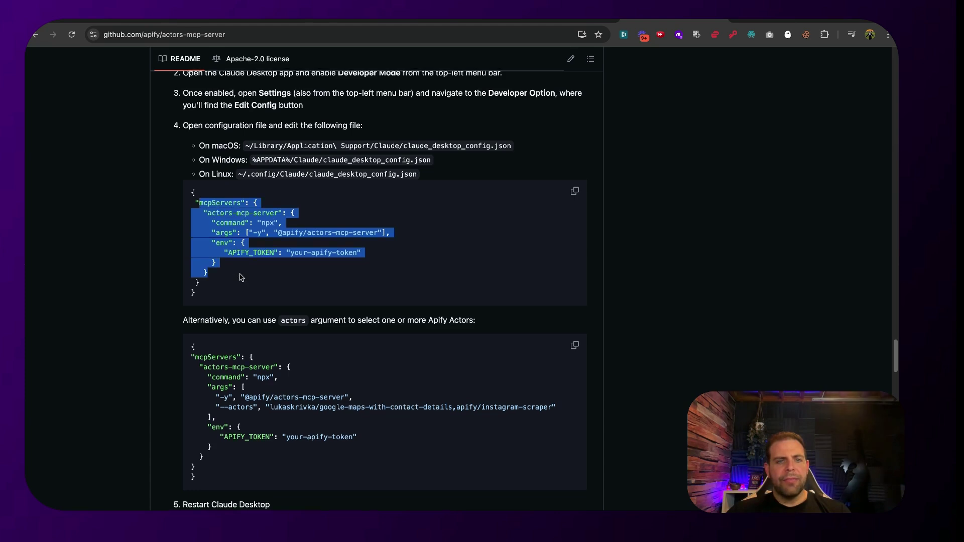
scroll(242, 277, "down", 2)
scroll(240, 277, "down", 1)
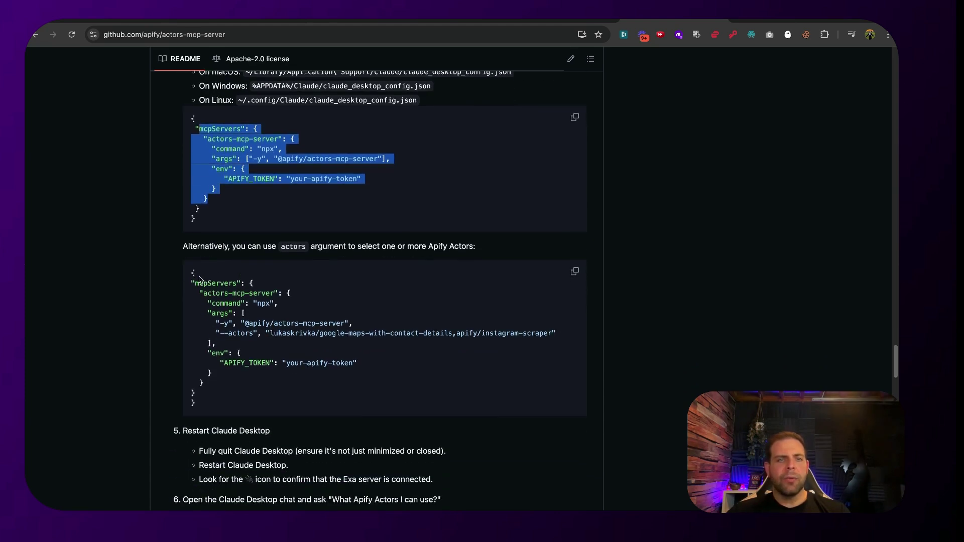
left_click_drag(223, 334, 556, 333)
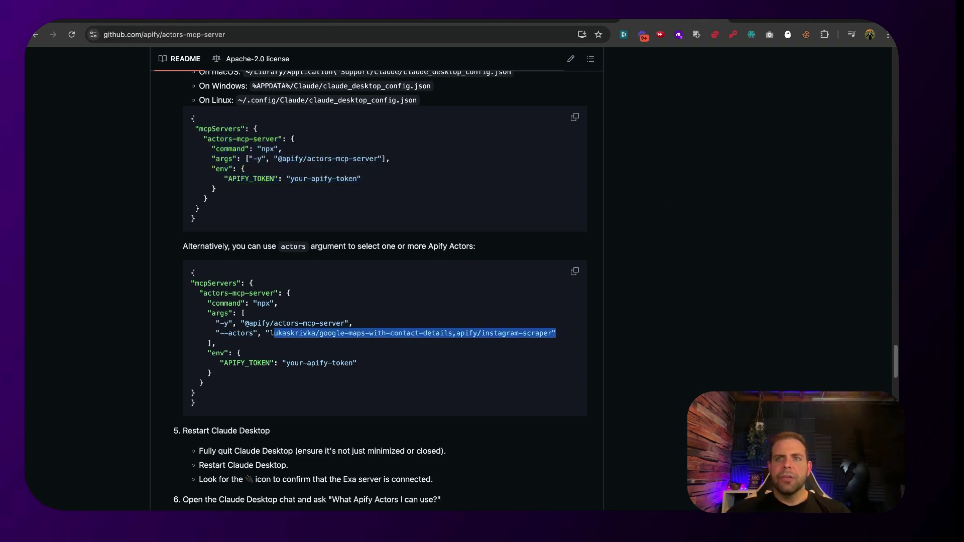
Switch to the Apify console, browse the Actors in the Apify Store and view the Twitter (X.com) Scraper Unlimited Actor.
left_click(764, 21)
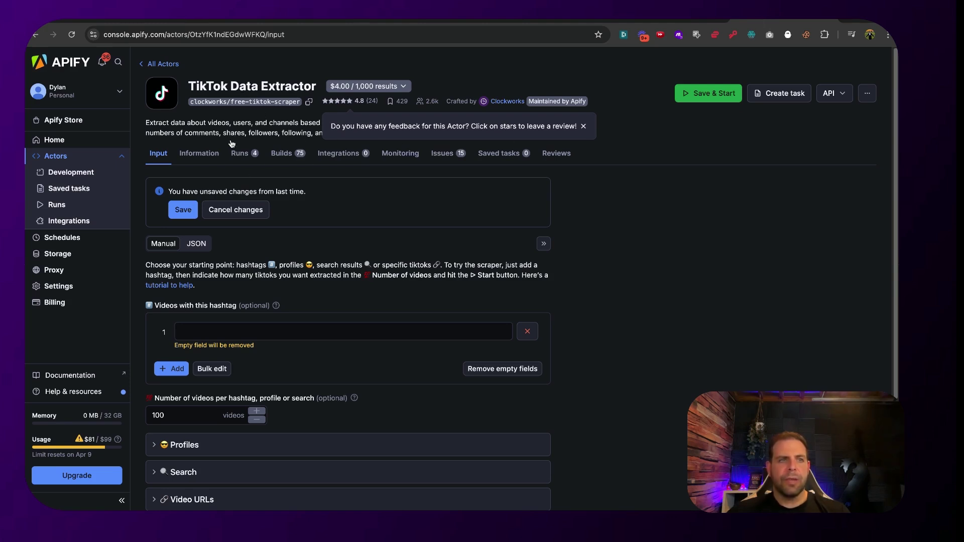
left_click(93, 126)
scroll(293, 290, "down", 3)
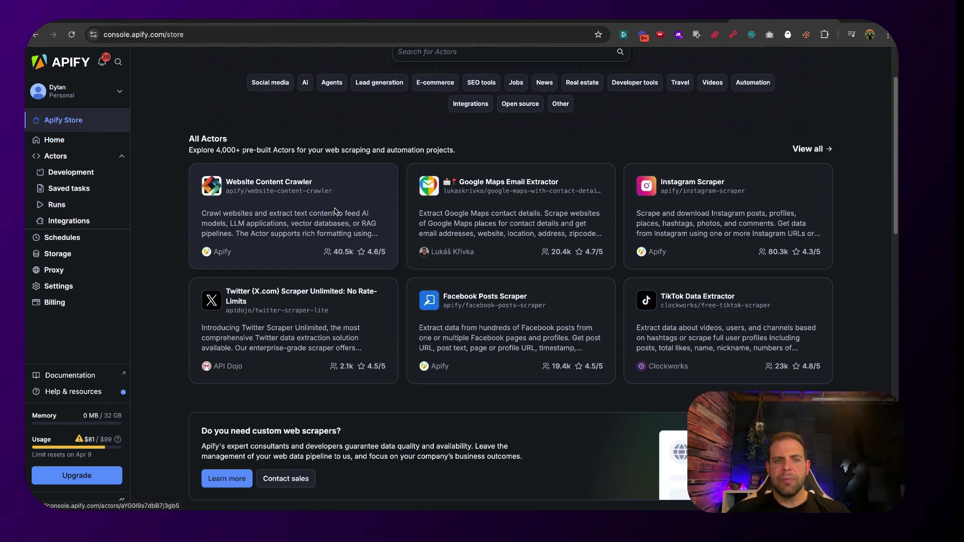
left_click(294, 293)
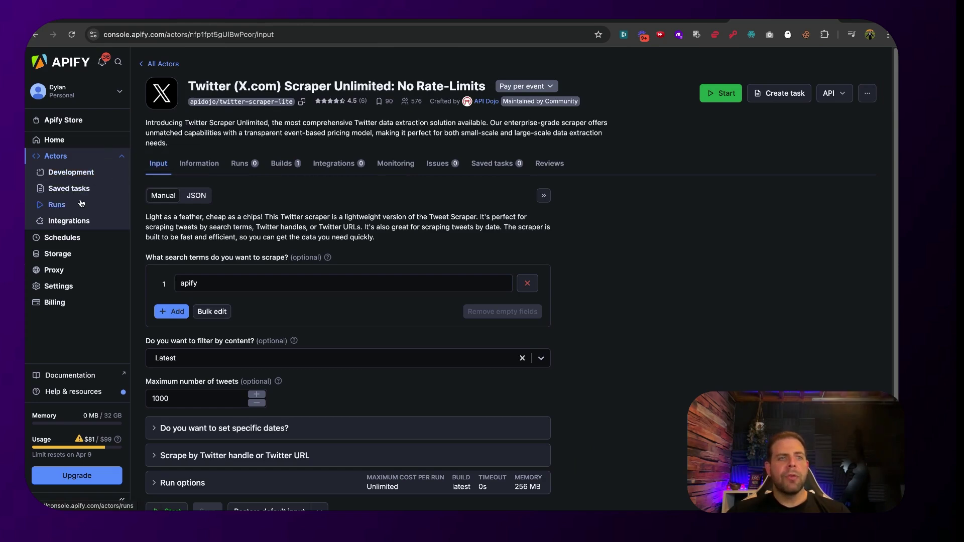
Go to the recently used Actors and open TikTok Data Extractor to see where its Actor name can be copied.
left_click(57, 205)
left_click(57, 157)
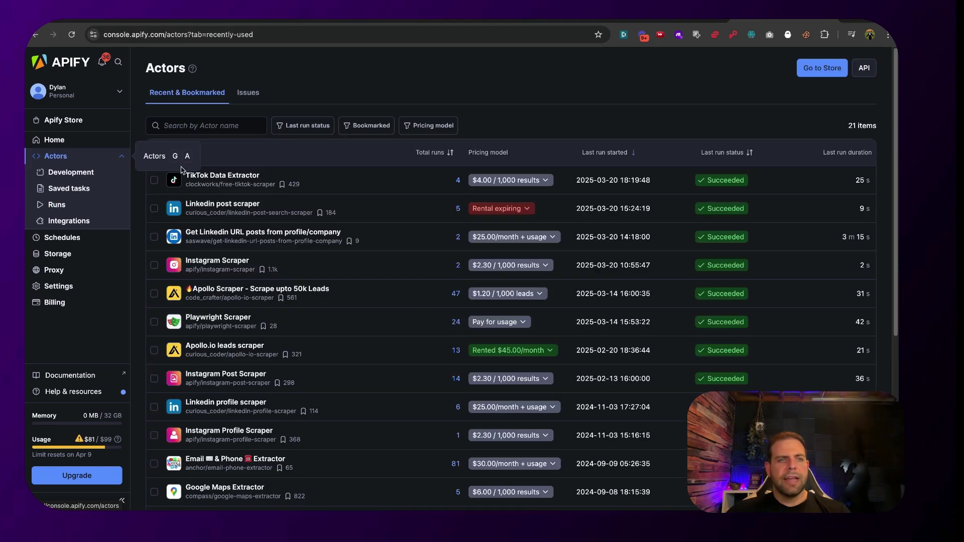
left_click(202, 177)
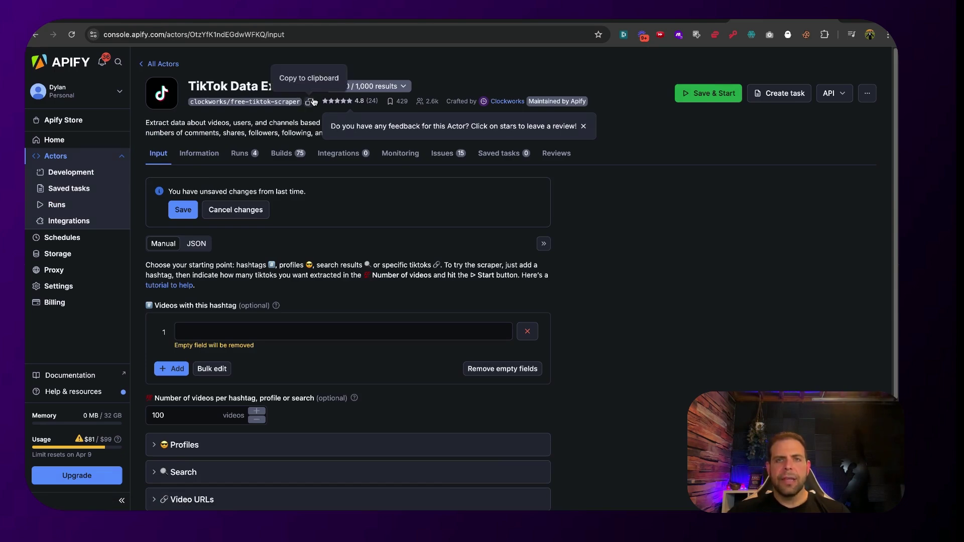
Return to the actors-mcp-server README on GitHub and review the command, arguments and APIFY_TOKEN variable in the configuration with selected Actors.
left_click(637, 20)
left_click(274, 324)
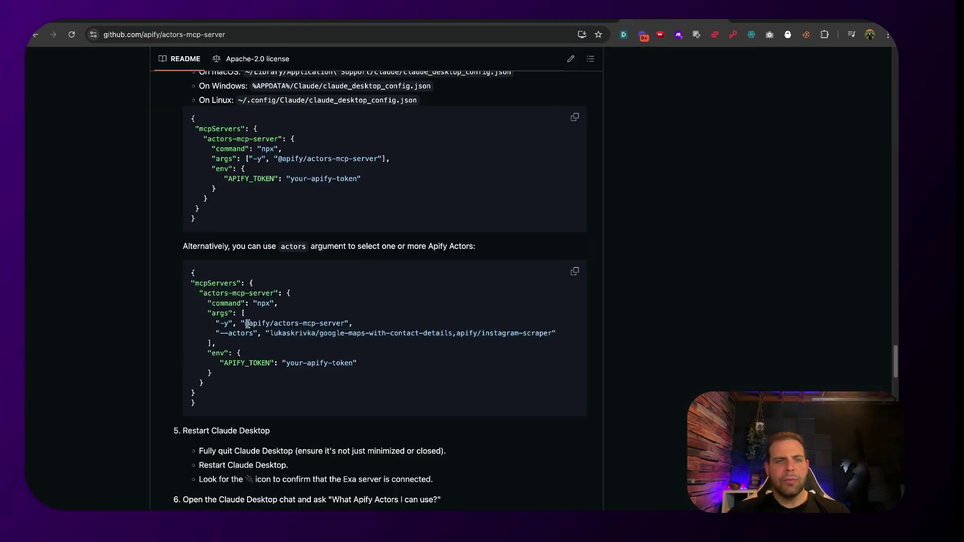
double_click(260, 305)
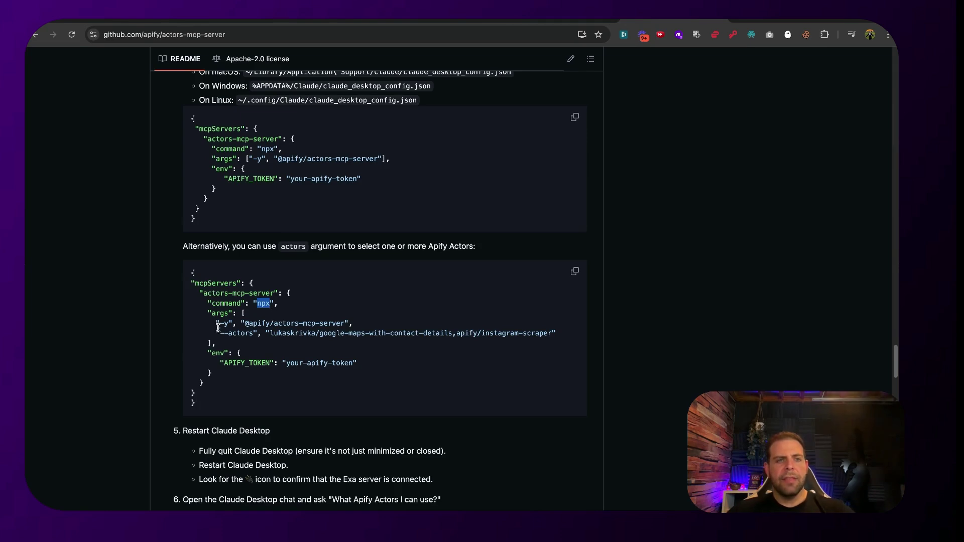
left_click_drag(245, 324, 342, 324)
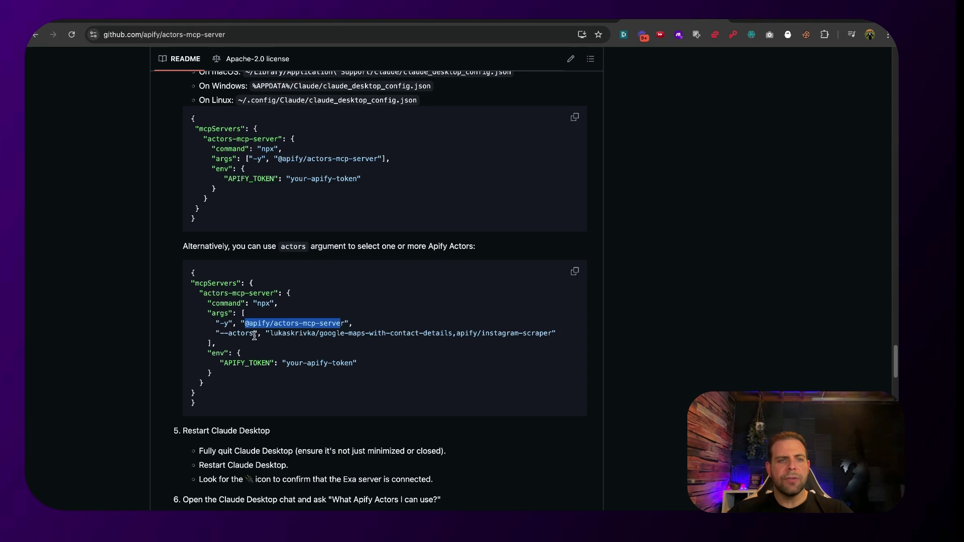
left_click_drag(259, 335, 543, 334)
left_click_drag(232, 363, 345, 363)
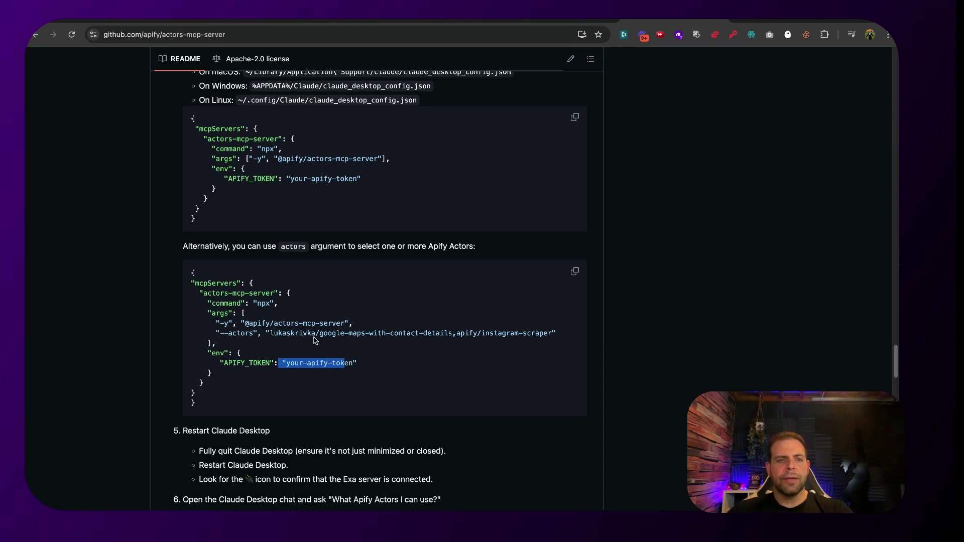
double_click(263, 303)
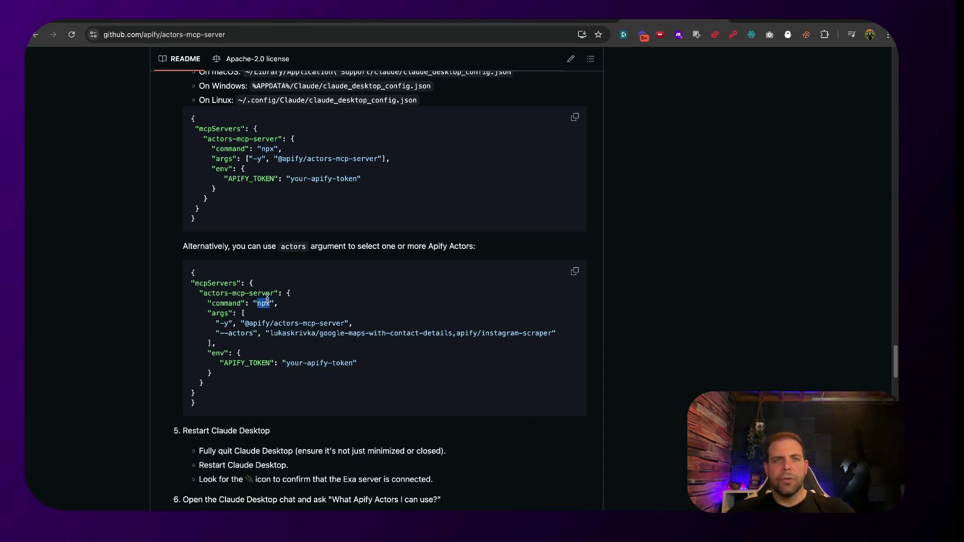
Switch to n8n and create a new command-line credential for the MCP Client node with the command npx.
left_click(237, 21)
left_click(447, 130)
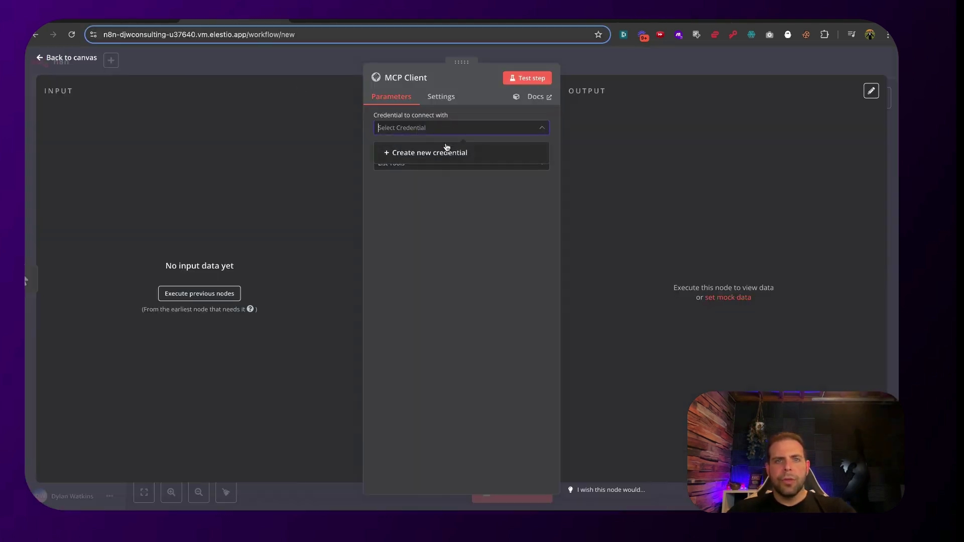
left_click(447, 155)
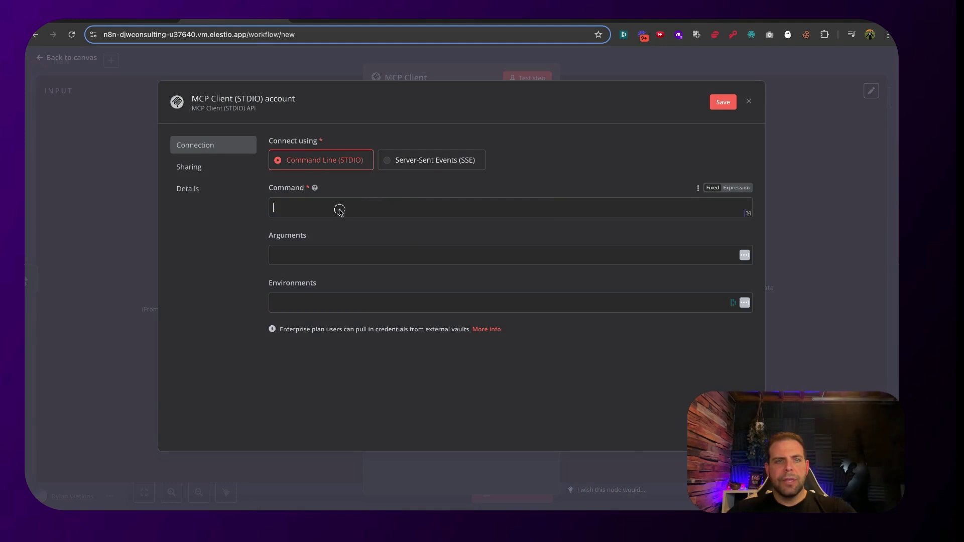
left_click(314, 254)
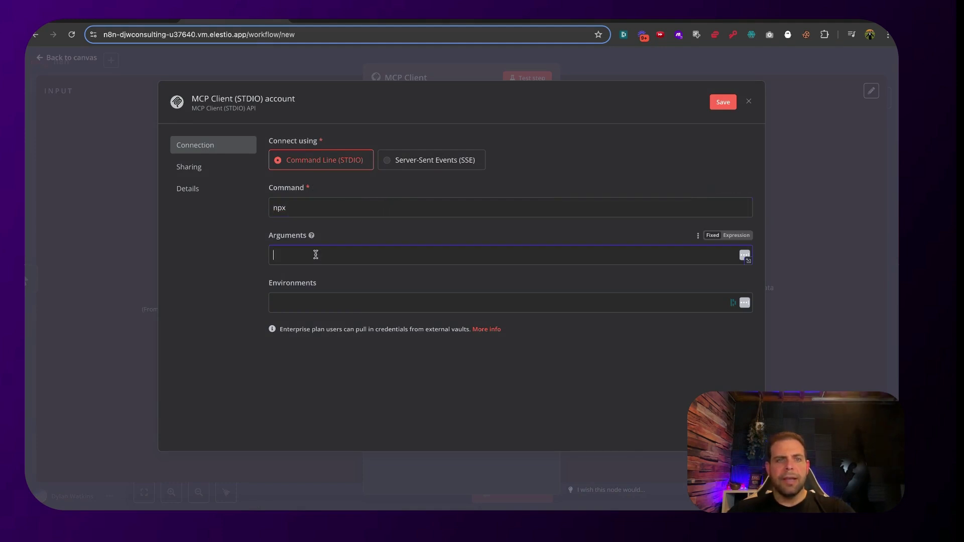
left_click(672, 23)
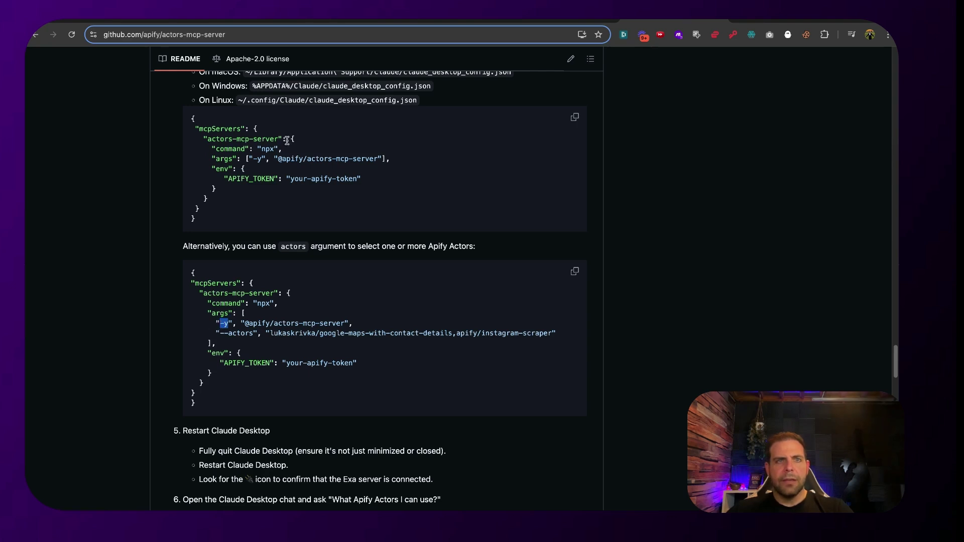
left_click(250, 21)
left_click(295, 248)
key("super+v")
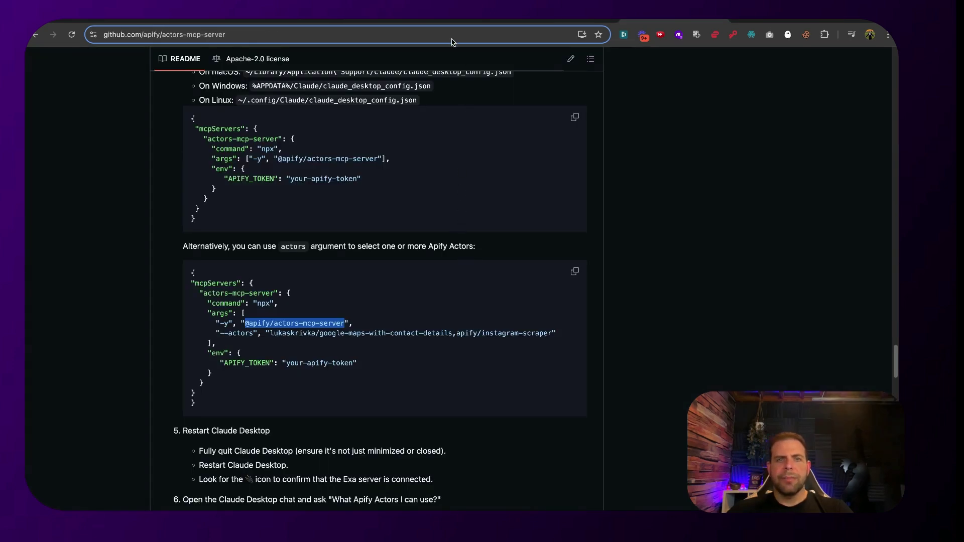
left_click(250, 21)
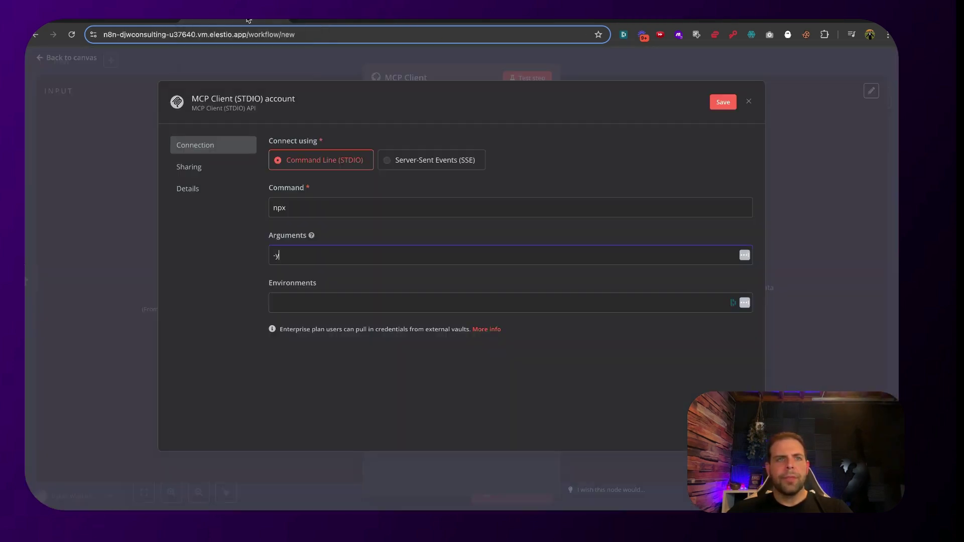
type("@apify/actors-mcp-server")
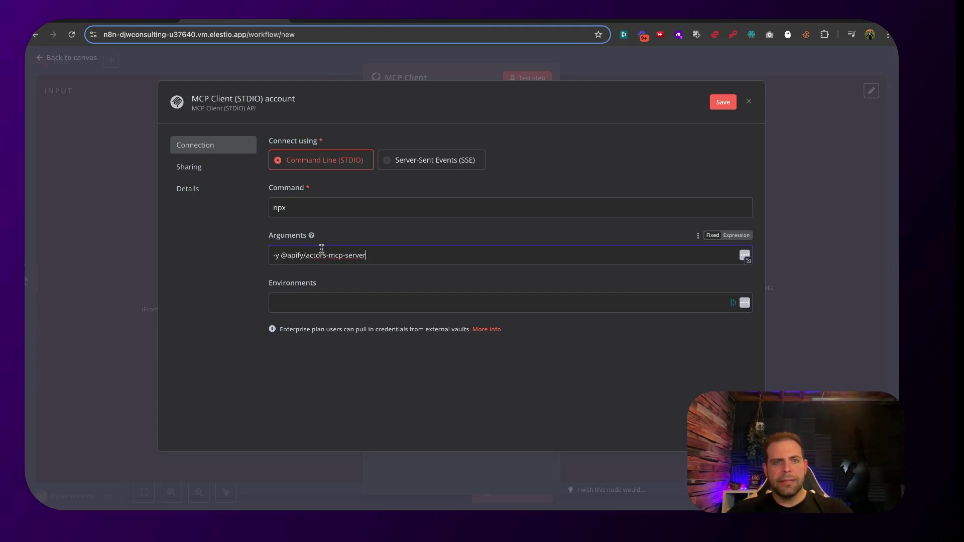
Append the --actors flag from the README configuration to the credential's arguments.
key("ctrl+Tab")
left_click_drag(255, 334, 220, 335)
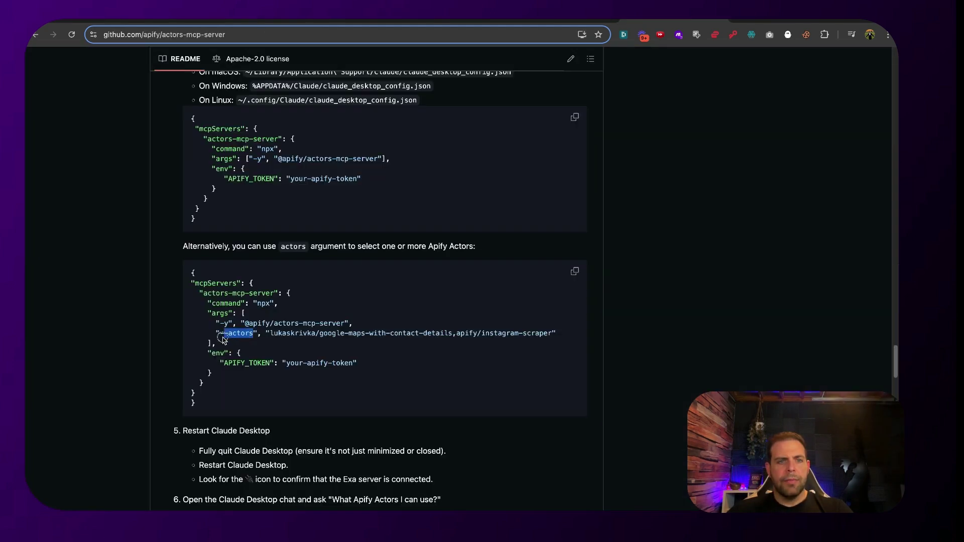
left_click(258, 22)
type("--actors")
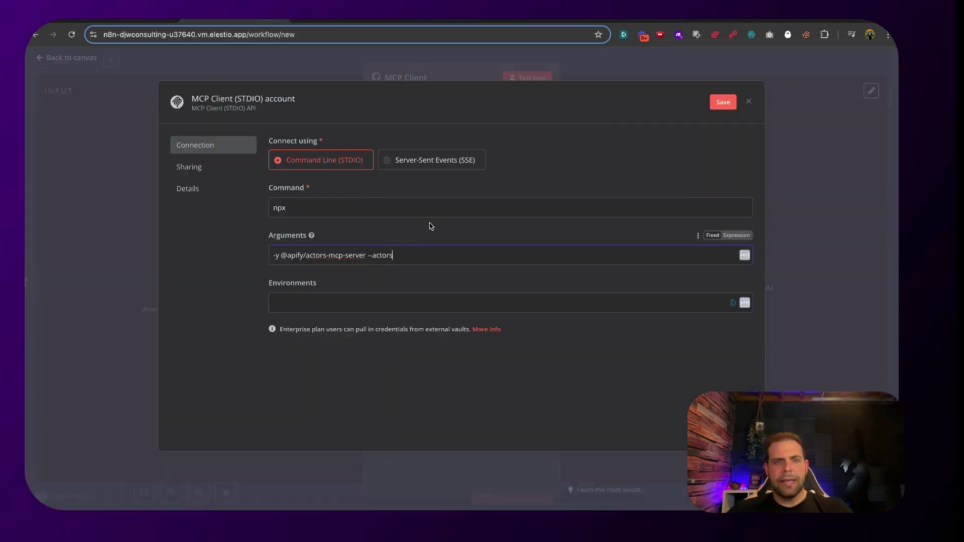
Copy the TikTok Data Extractor's Actor name from the Apify console and append clockworks/free-tiktok-scraper to the credential's arguments.
key("ctrl+shift+Tab")
left_click_drag(270, 333, 547, 334)
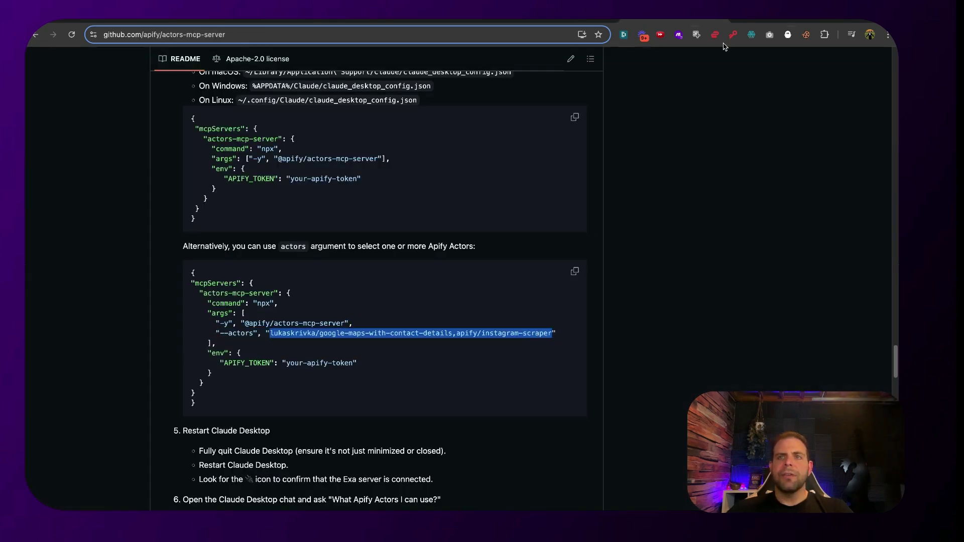
key("ctrl+Tab")
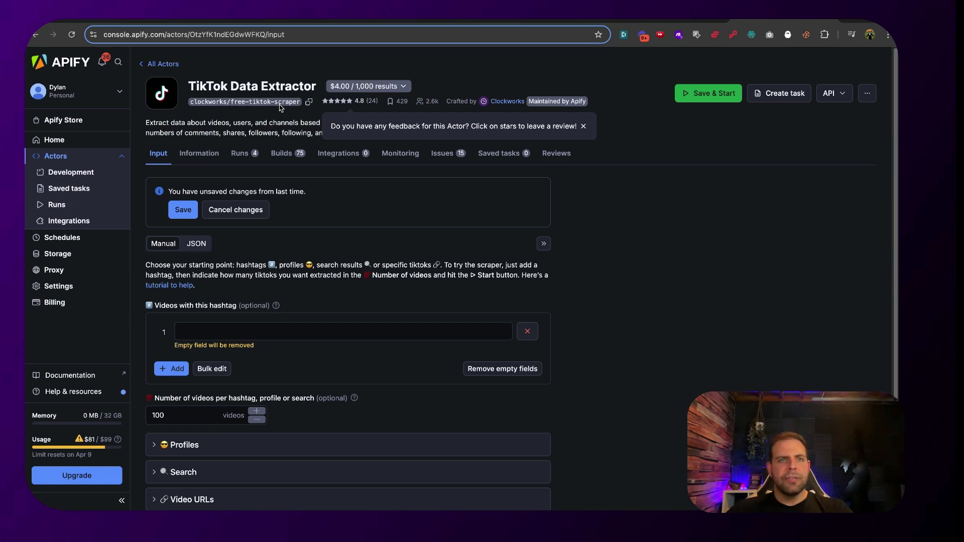
left_click(310, 103)
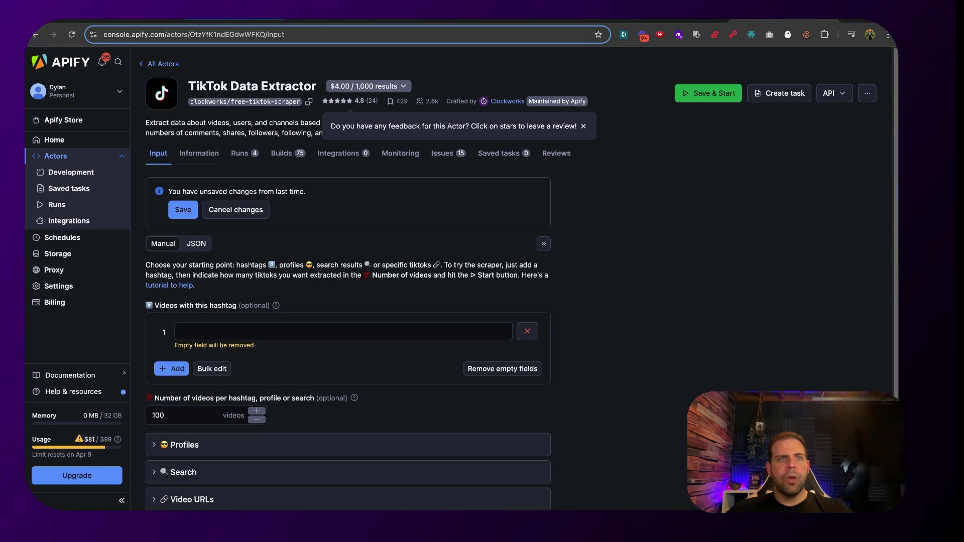
key("ctrl+Tab")
left_click(426, 248)
key("ctrl+v")
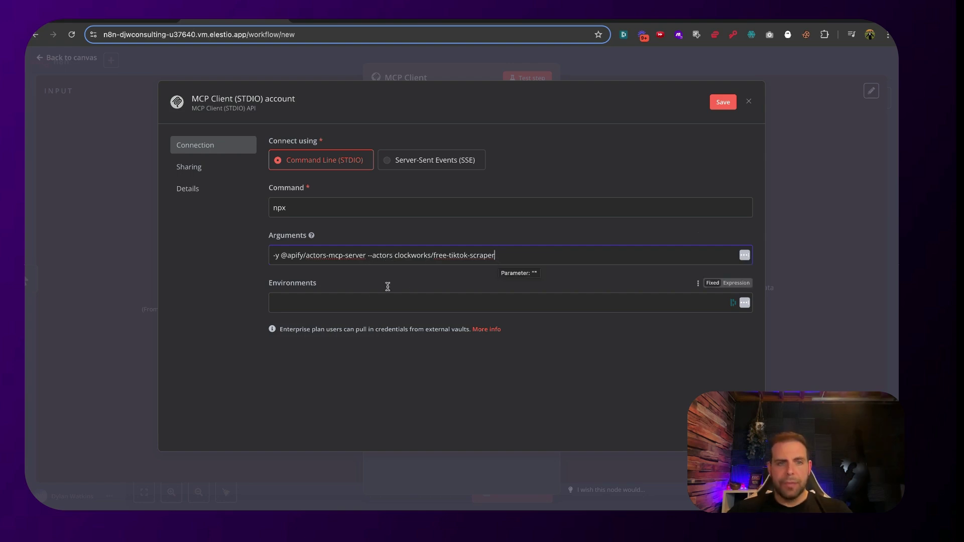
Enter "APIFY_TOKEN=" as the start of the credential's environments value, using the variable name from the README, and reveal it as an expression.
left_click(371, 300)
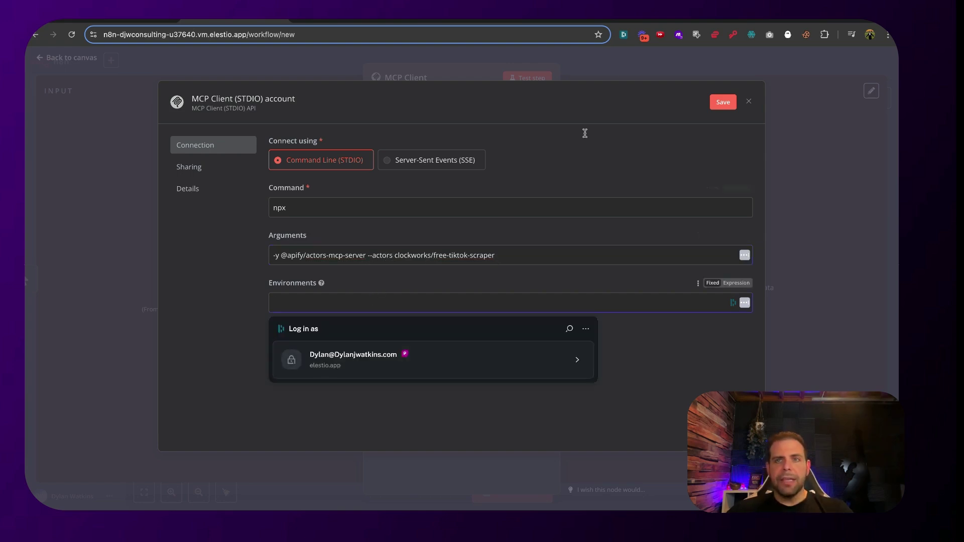
left_click(639, 21)
left_click_drag(223, 364, 270, 367)
key("ctrl+shift+Tab")
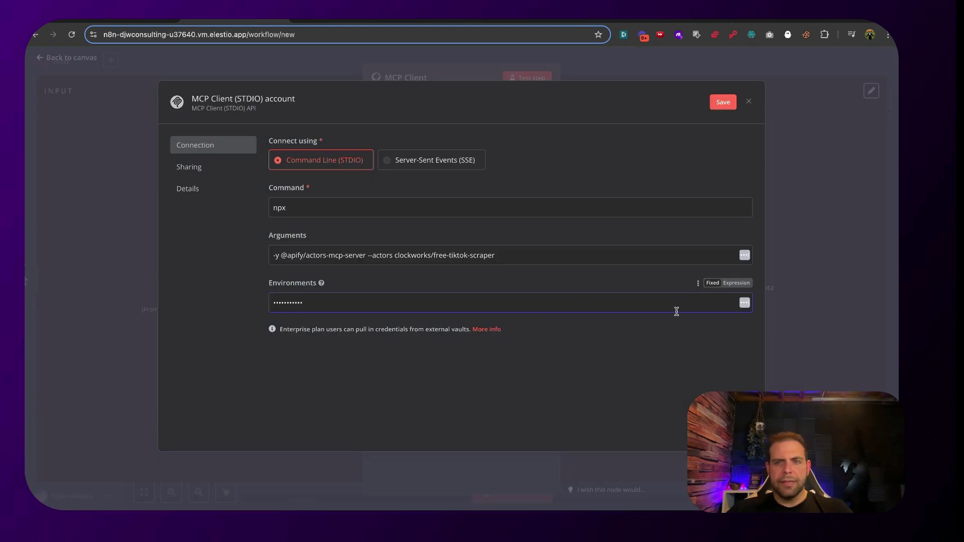
left_click(720, 289)
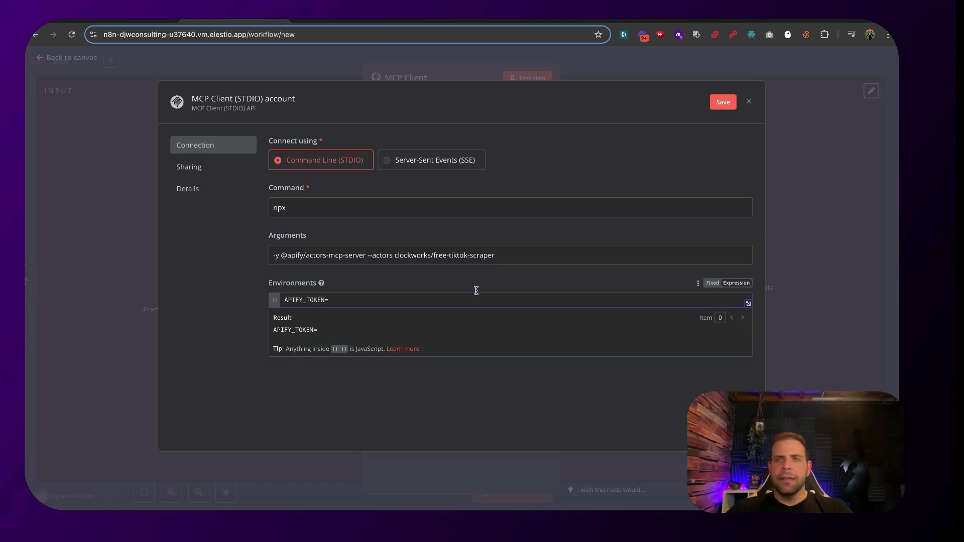
Copy the personal API token from the Apify account's integration settings and paste it after APIFY_TOKEN= in the n8n credential's environments as a fixed value.
left_click(743, 21)
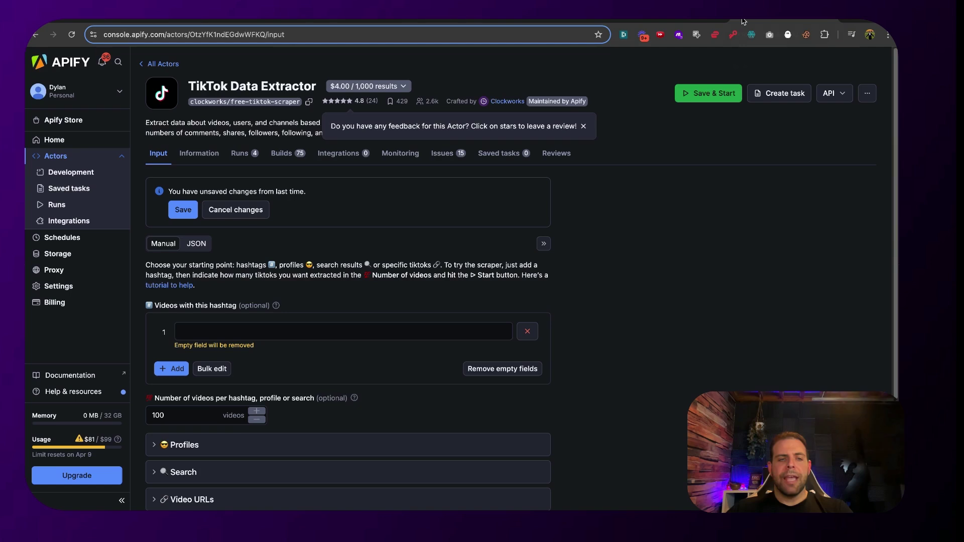
left_click(79, 288)
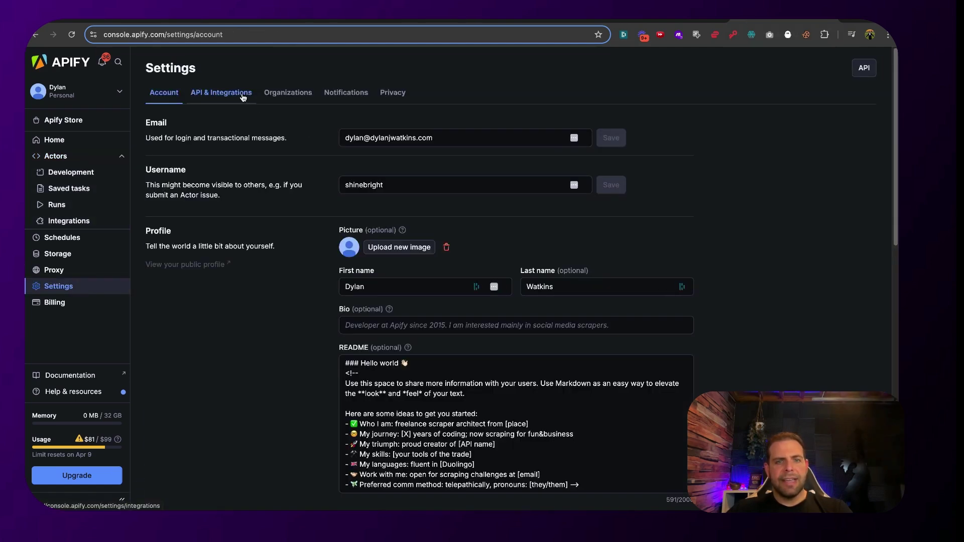
left_click(242, 95)
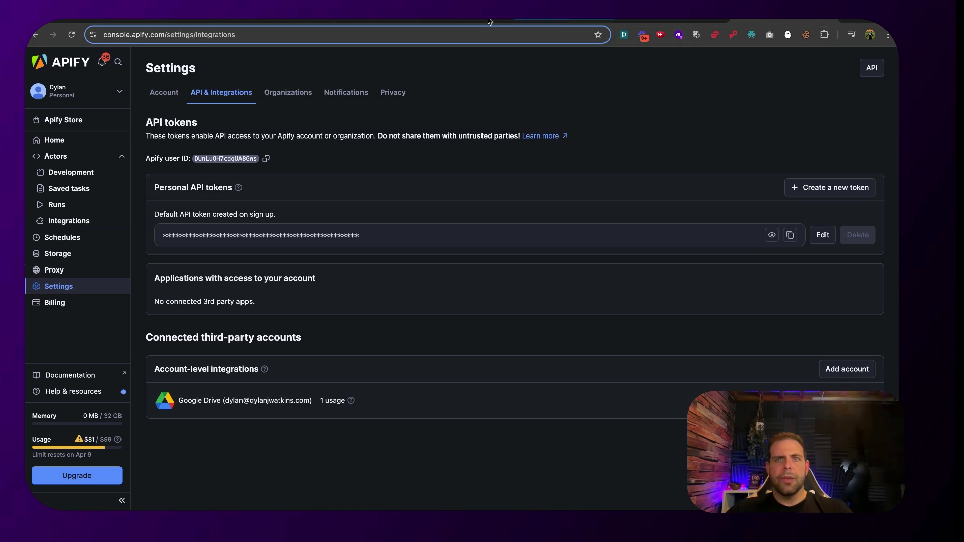
left_click(221, 21)
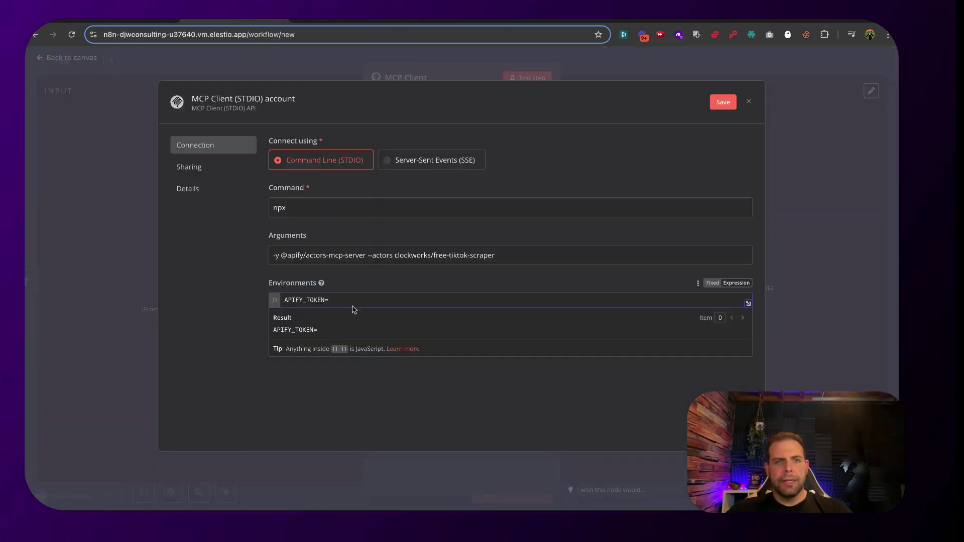
left_click(713, 283)
key("super+v")
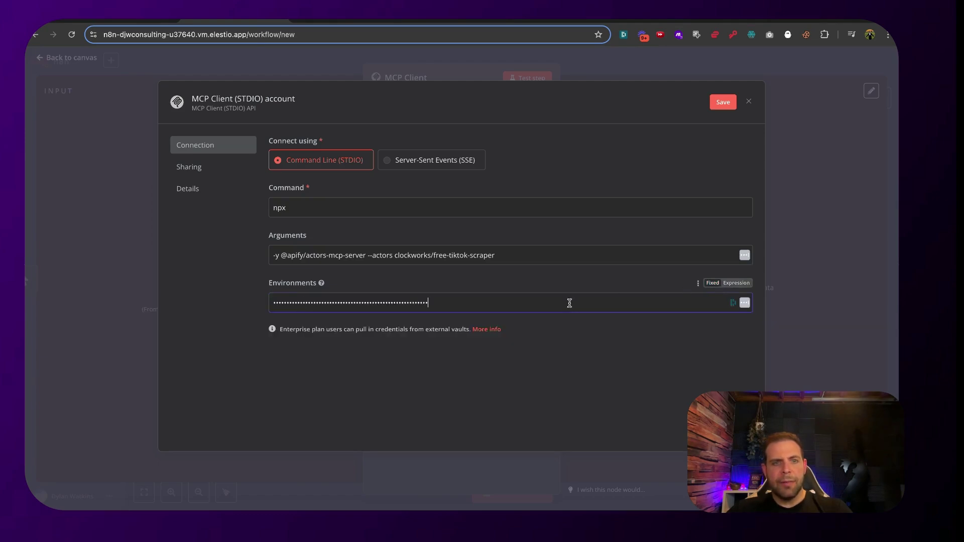
Save the credential under the name "MCP Apify Tiktok Scraper" and close it.
left_click(302, 103)
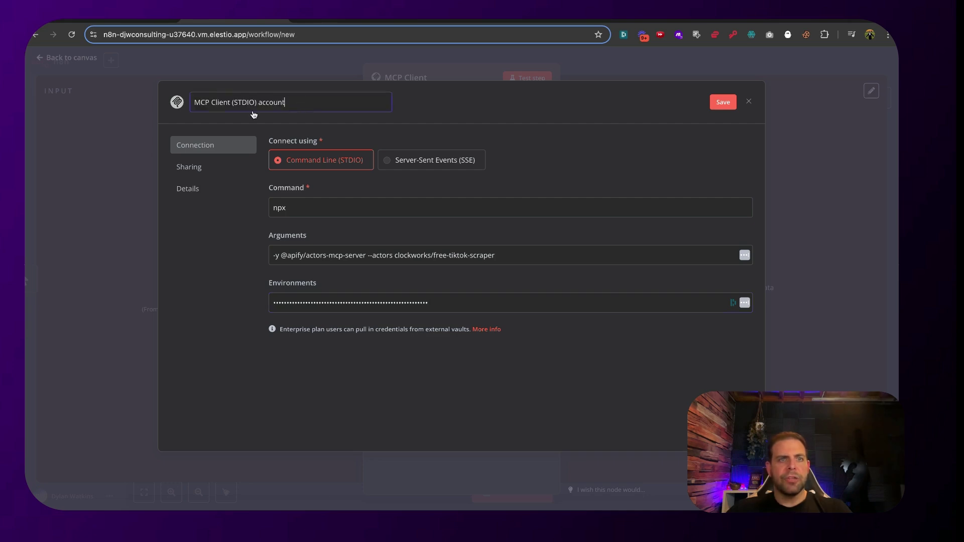
key("Return")
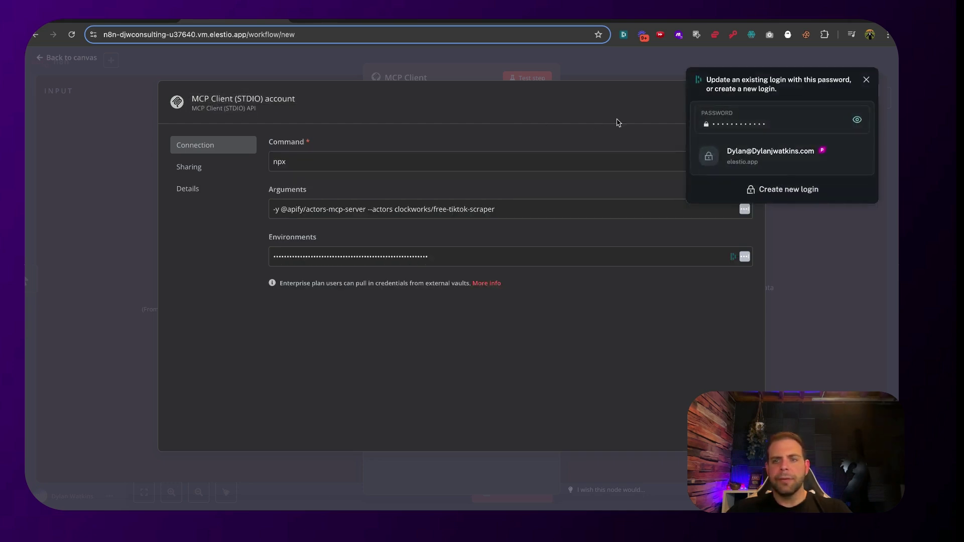
left_click(578, 123)
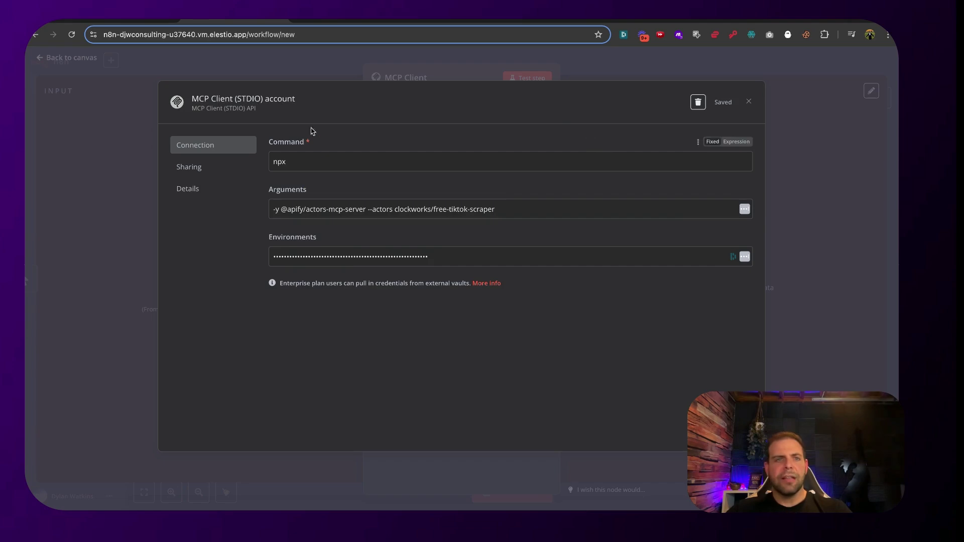
left_click(210, 102)
left_click_drag(211, 103, 293, 104)
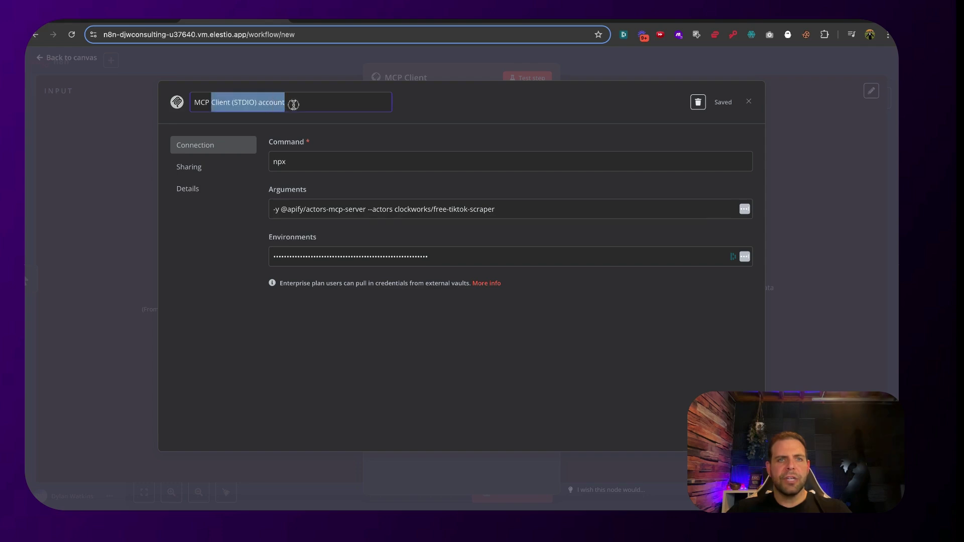
type("Apify Tiktok Scraper")
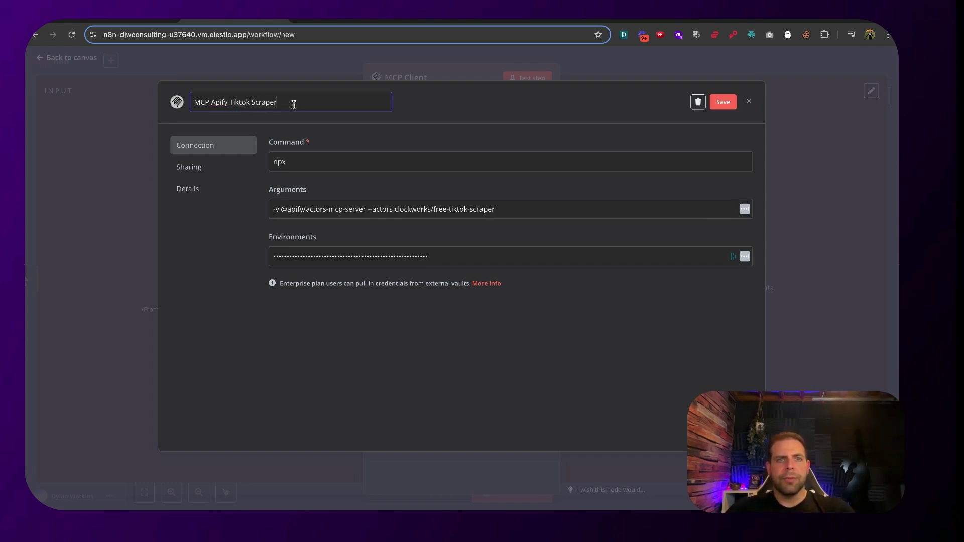
left_click(723, 102)
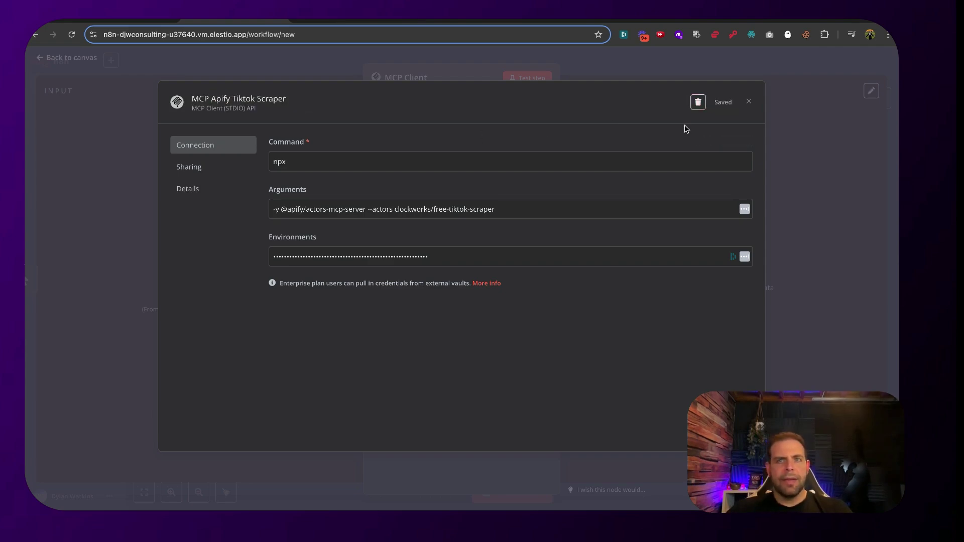
left_click(799, 178)
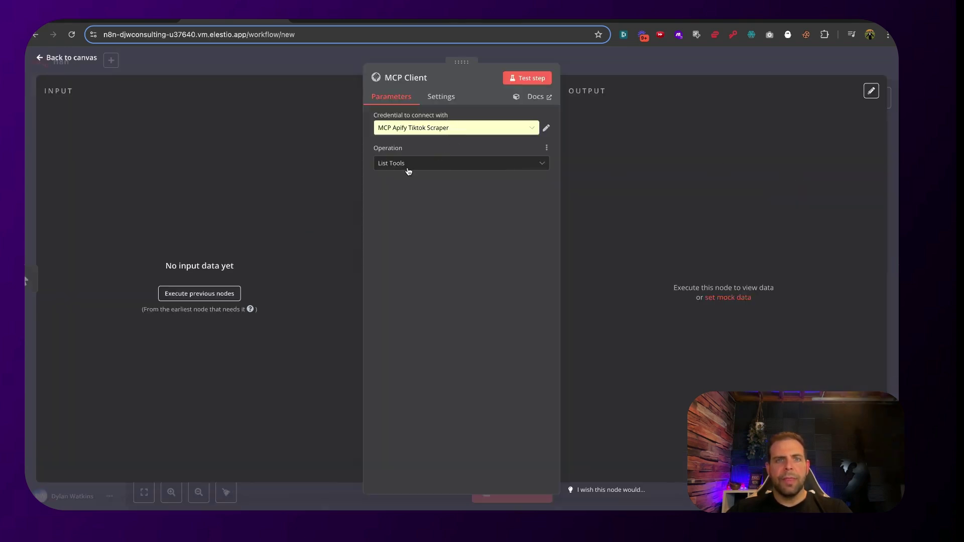
Reopen the MCP Client node from the canvas and test its List Tools operation.
key("Escape")
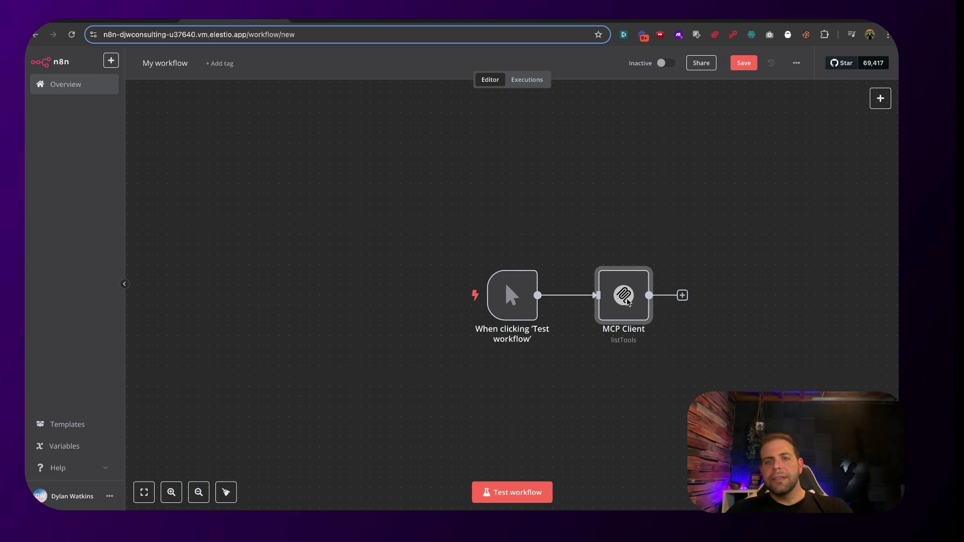
double_click(627, 302)
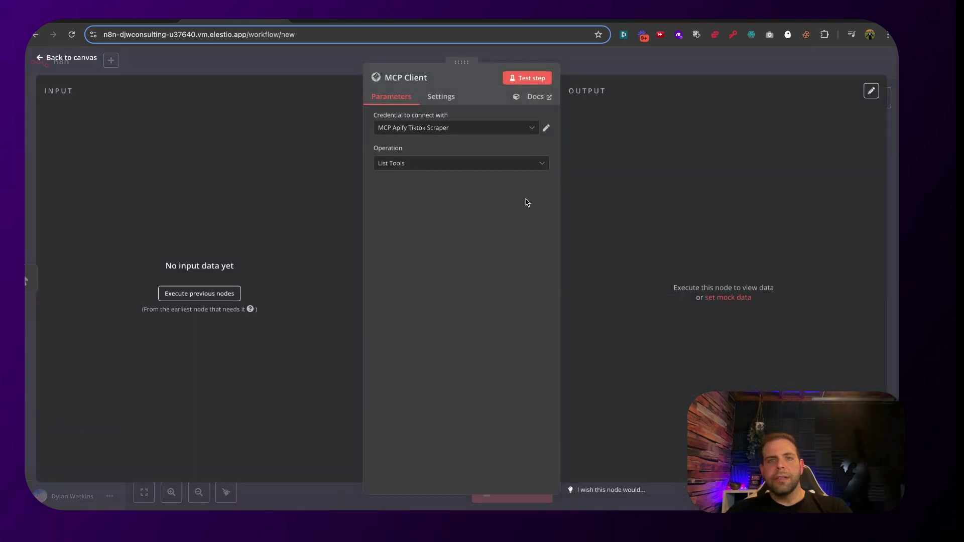
left_click(516, 80)
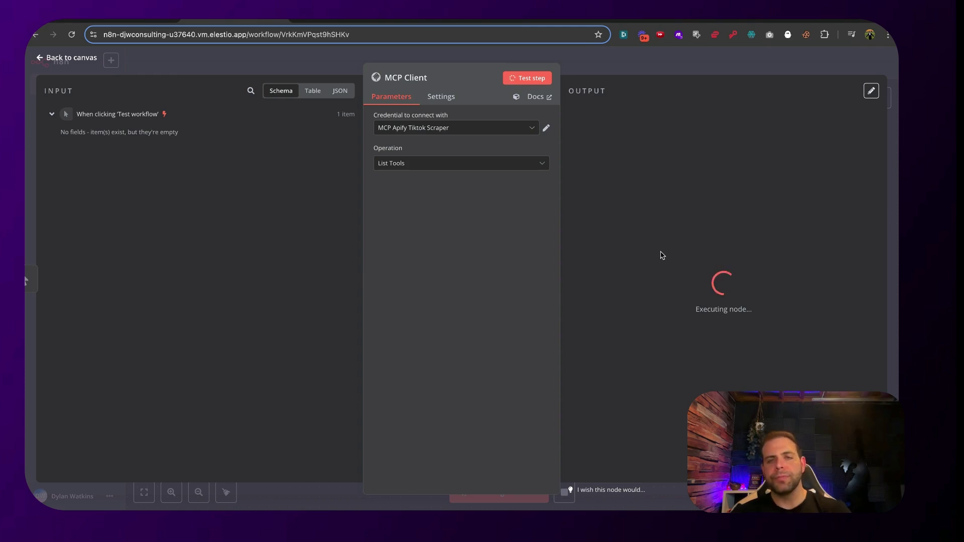
Examine the descriptions and schema fields of the returned tools, including discover-actors and get-actor-details, and return to the canvas.
left_click_drag(626, 180, 724, 255)
scroll(693, 251, "down", 3)
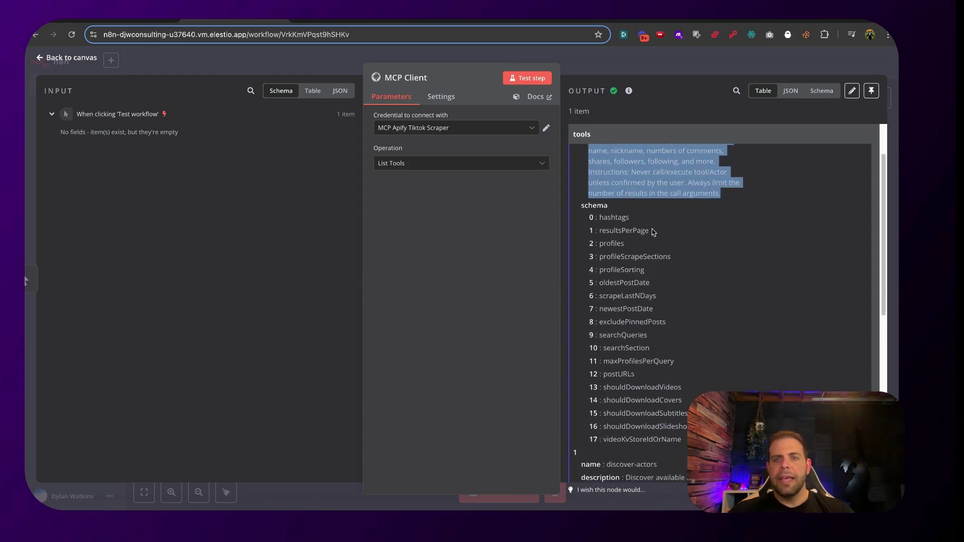
left_click_drag(599, 216, 687, 426)
scroll(667, 381, "down", 4)
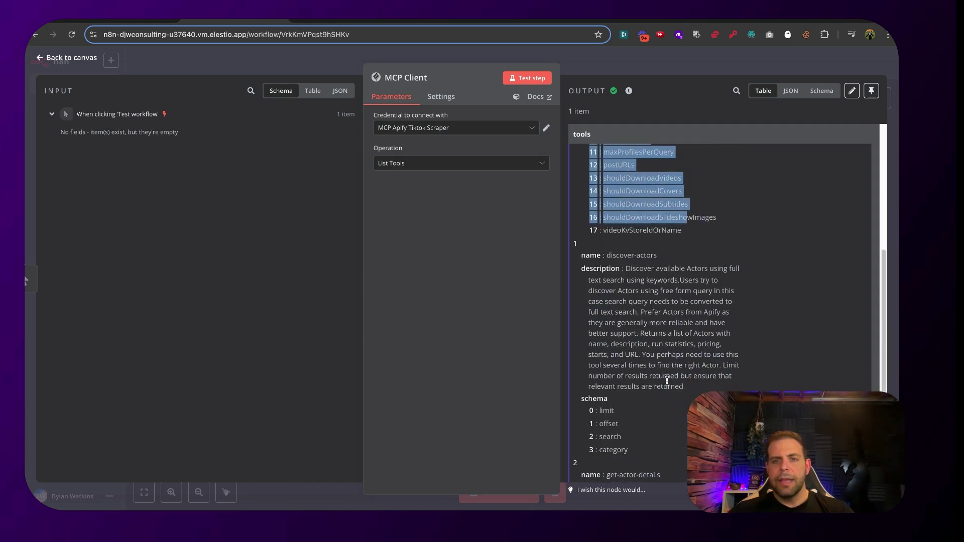
left_click_drag(610, 255, 636, 426)
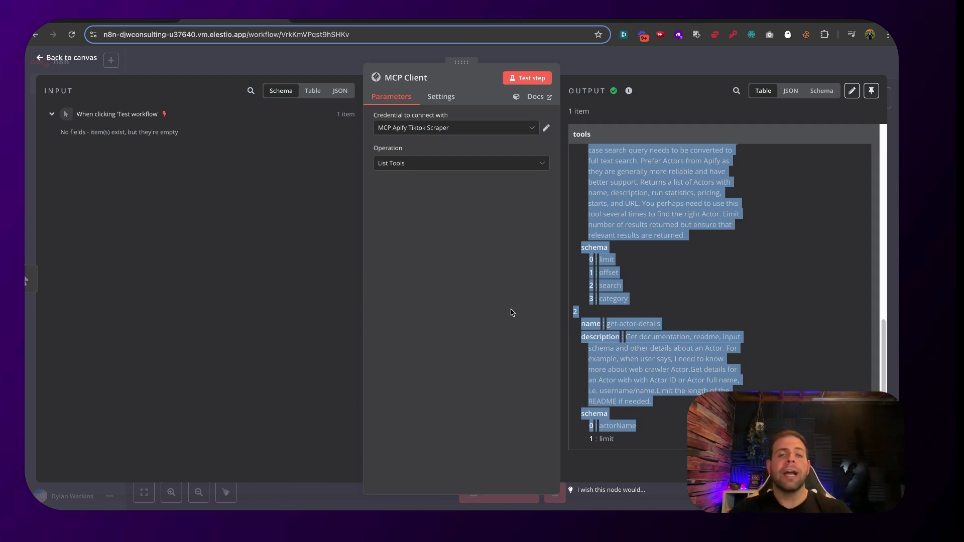
key("Escape")
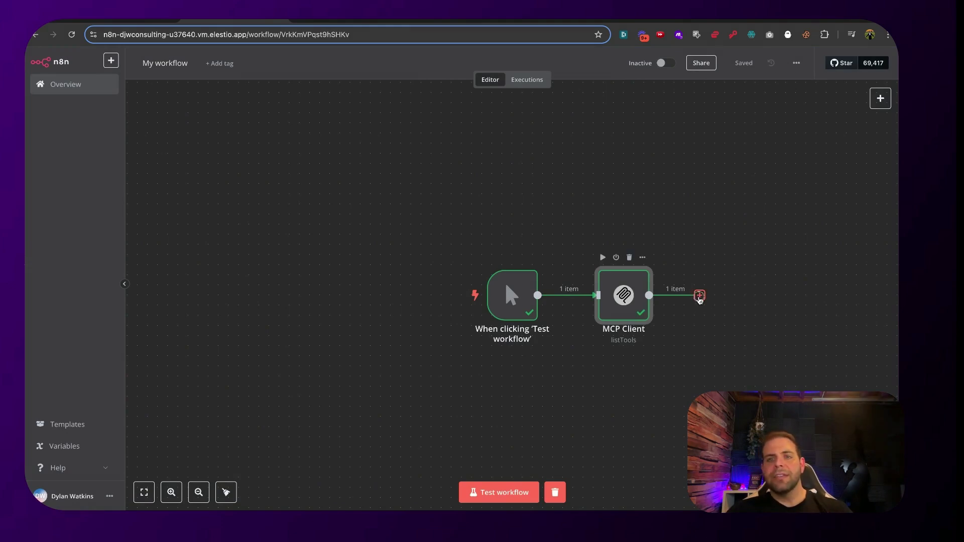
Add a second MCP Client node with the Execute a tool action after the existing MCP Client node.
left_click(699, 296)
type("mcp")
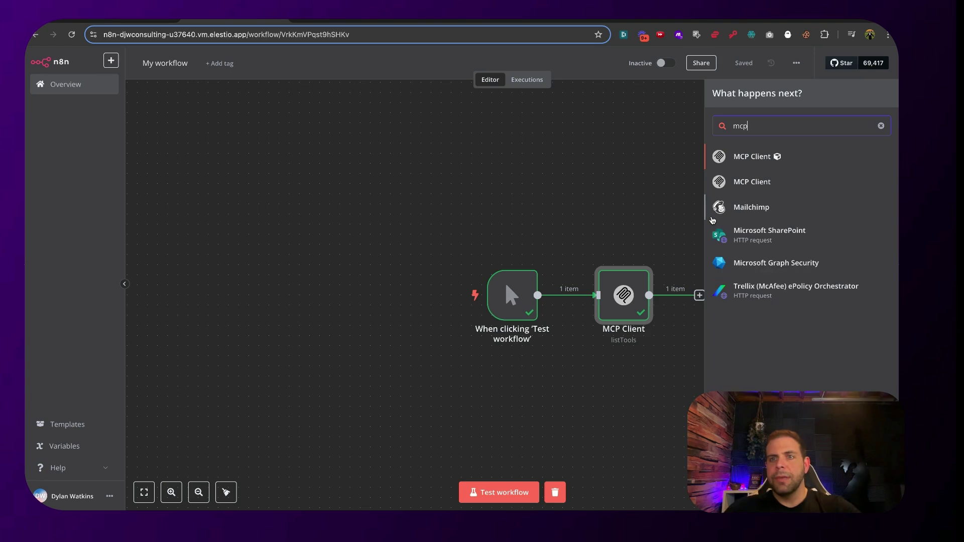
left_click(765, 164)
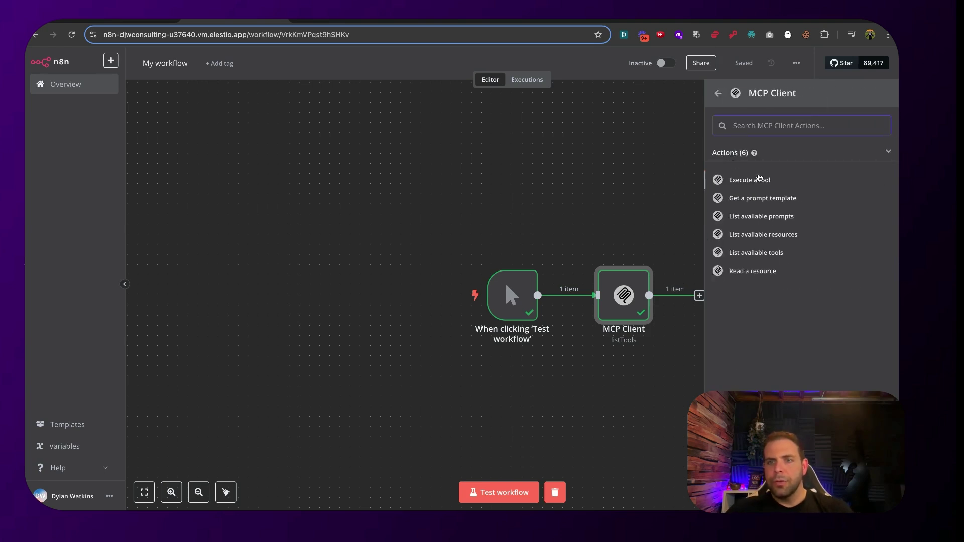
left_click(758, 180)
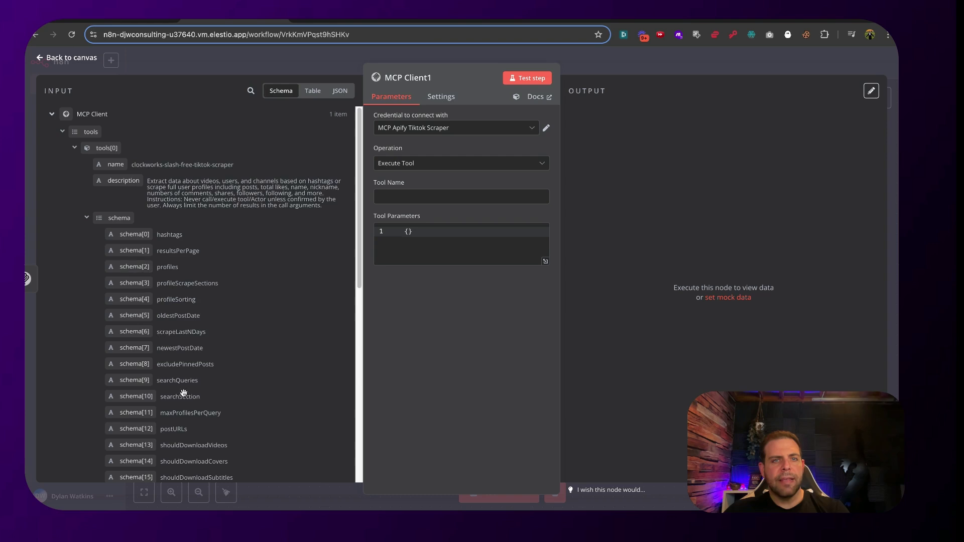
Map the name of tools[0] from the input schema as the Tool Name expression.
left_click(420, 195)
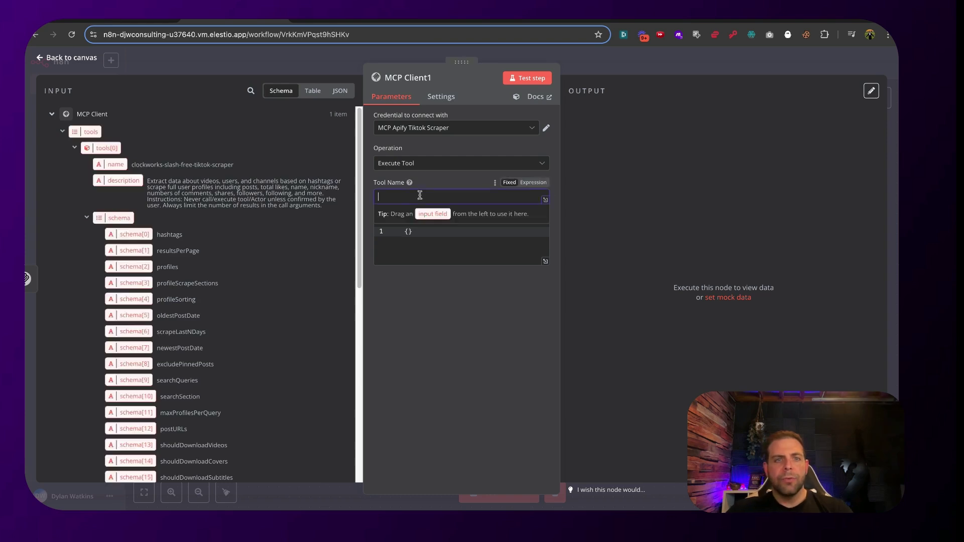
left_click(393, 302)
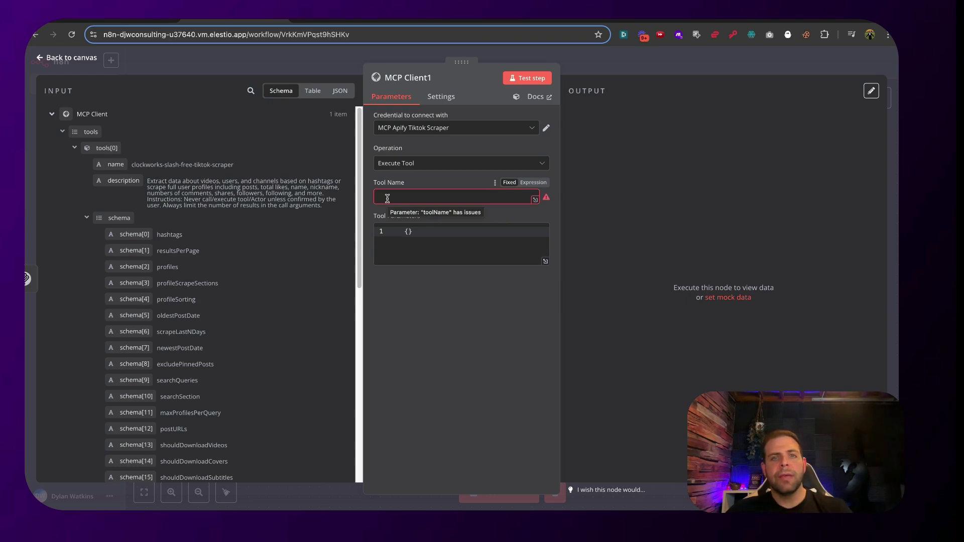
left_click(406, 244)
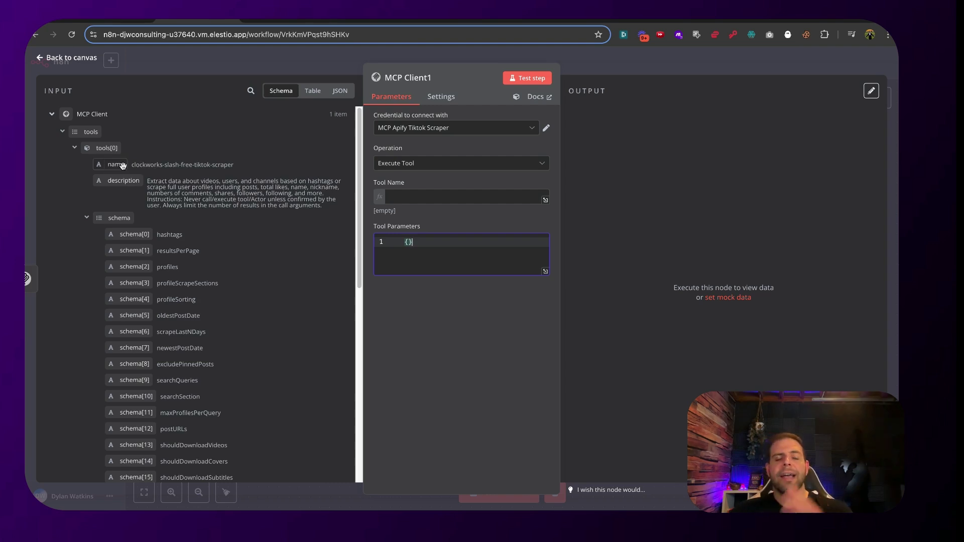
left_click_drag(123, 165, 407, 200)
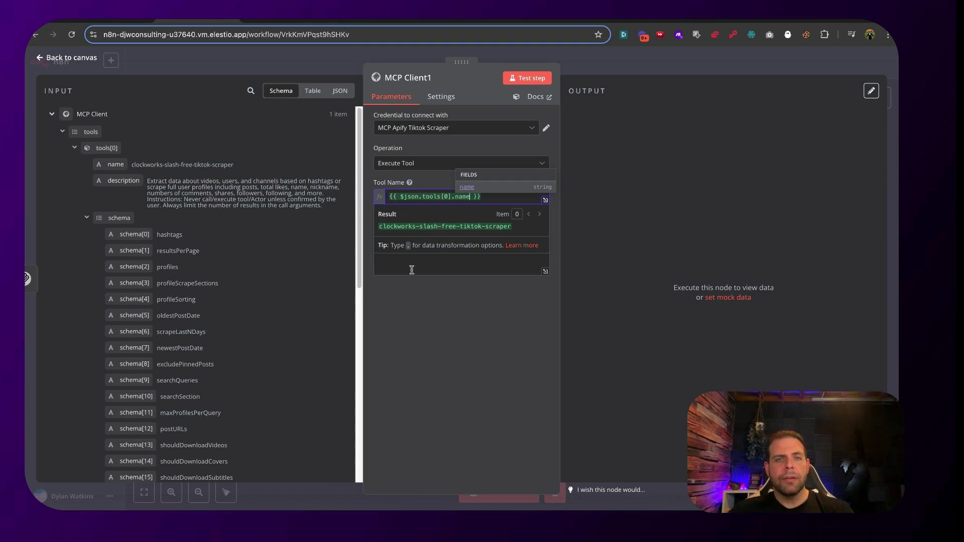
left_click(407, 288)
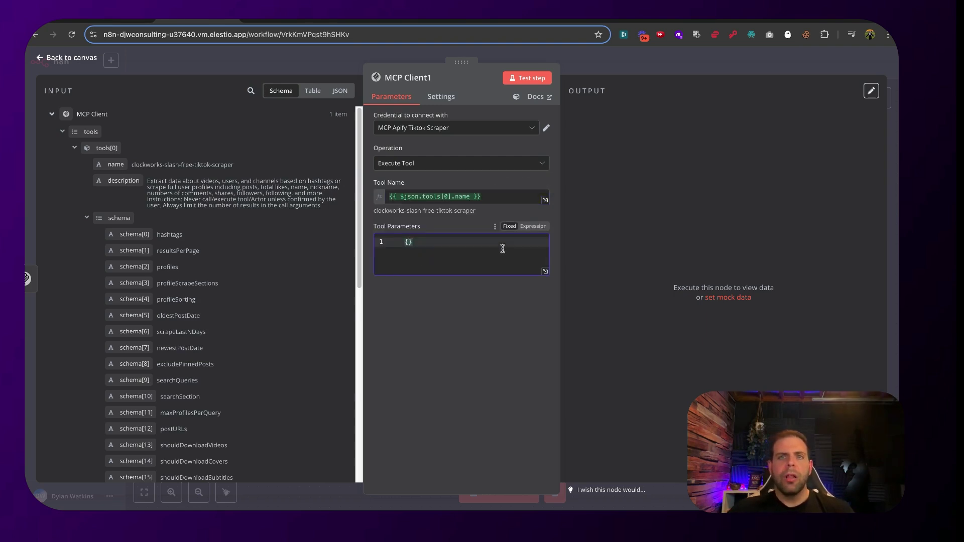
Copy the full JSON input of Apify's TikTok Data Extractor and paste it as the Tool Parameters in n8n.
left_click(606, 20)
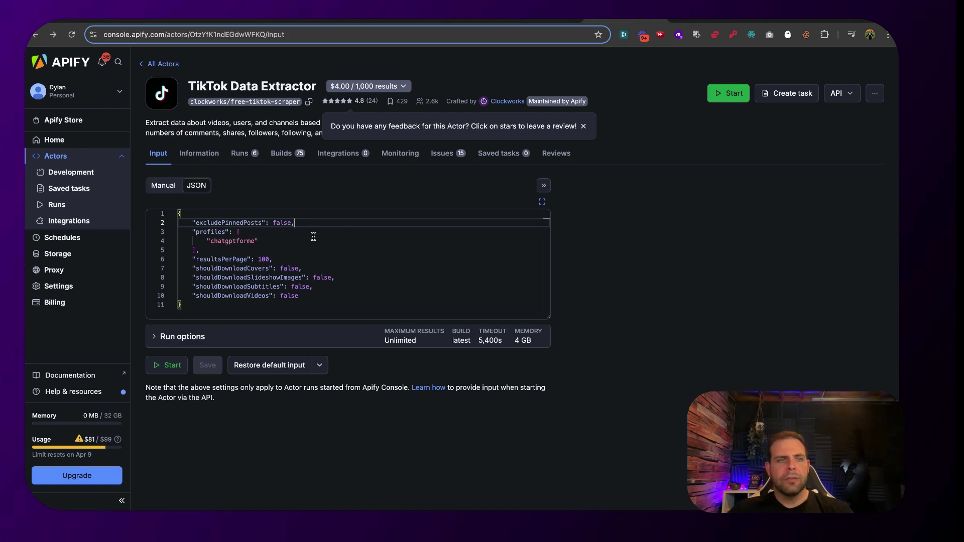
left_click(164, 185)
left_click(191, 186)
mouse_move(222, 260)
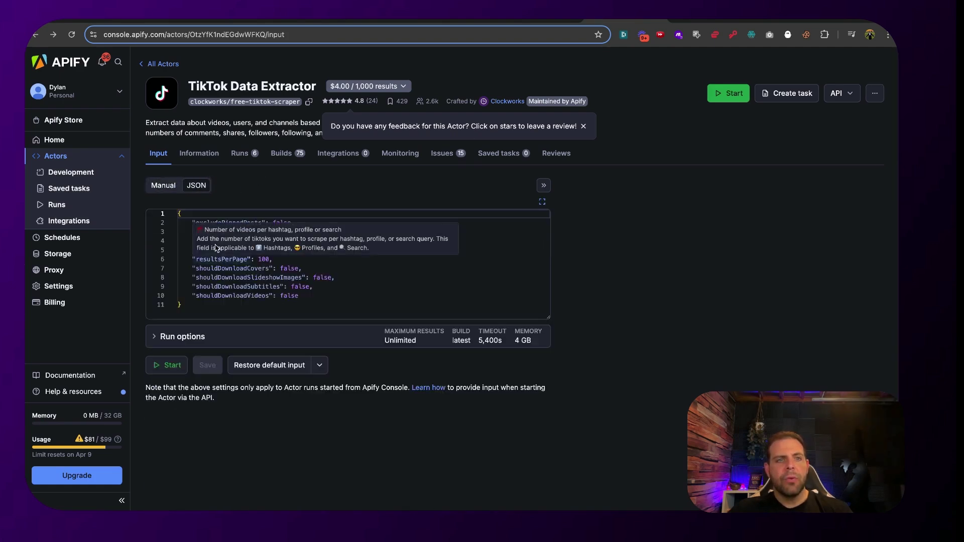
left_click(217, 296)
left_click_drag(206, 305, 179, 215)
key("ctrl+c")
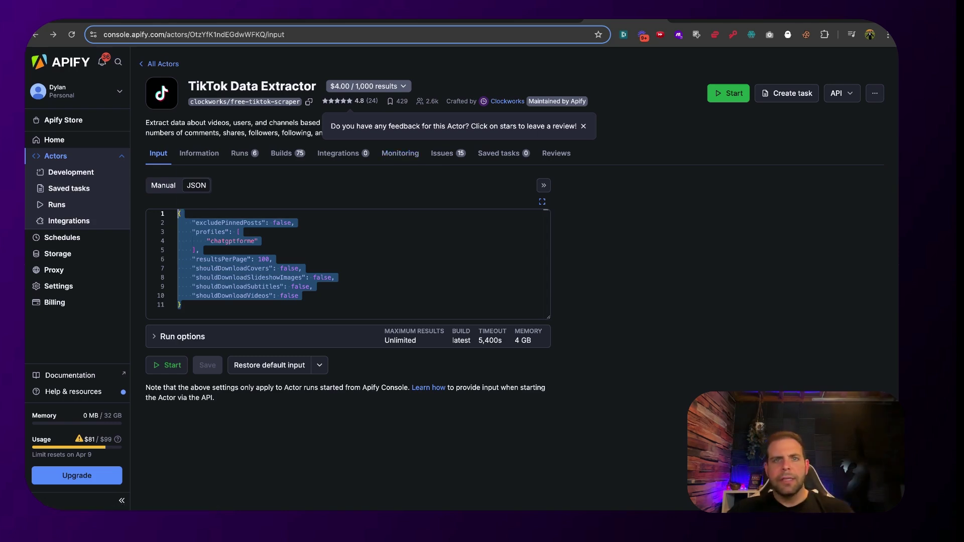
left_click(309, 19)
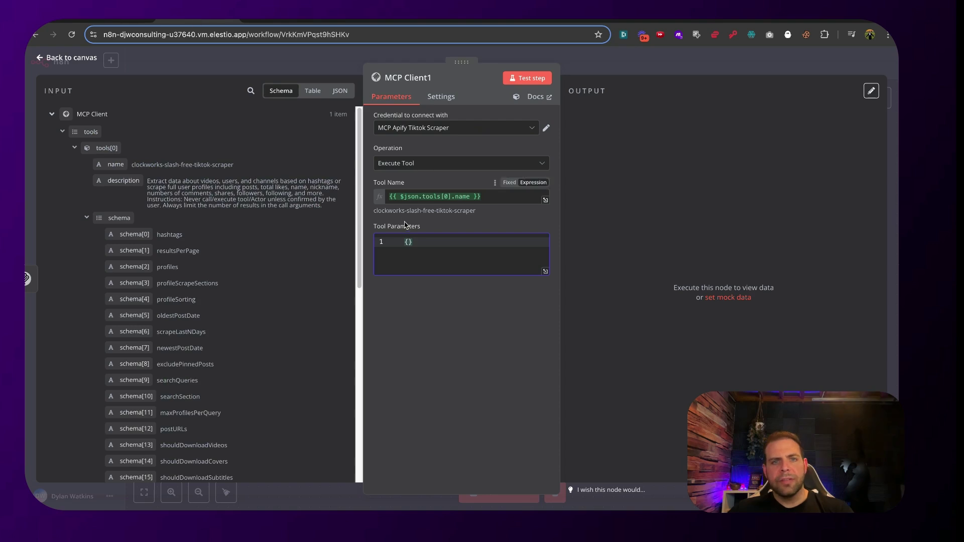
key("ctrl+v")
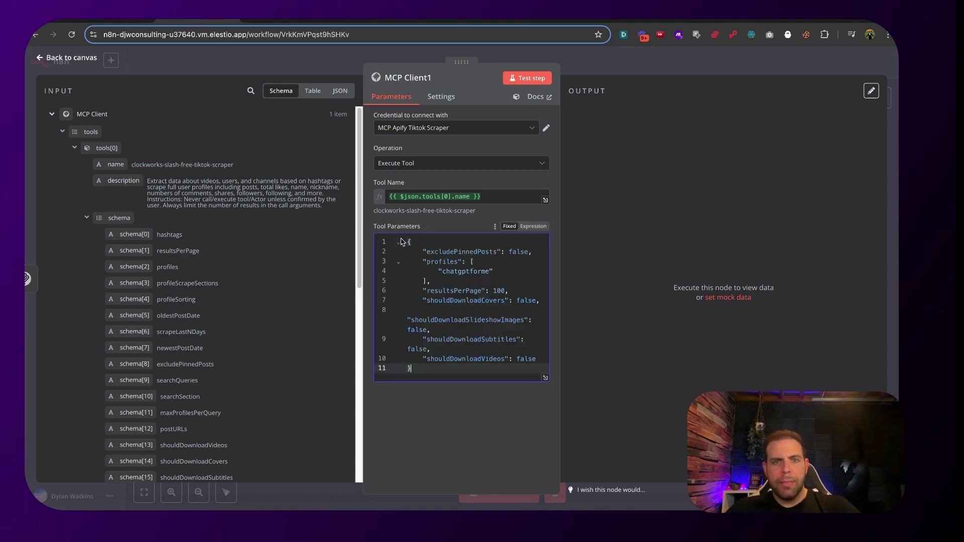
Test the Execute Tool node, examine its output in table, JSON and schema form, and return to the canvas.
left_click(527, 78)
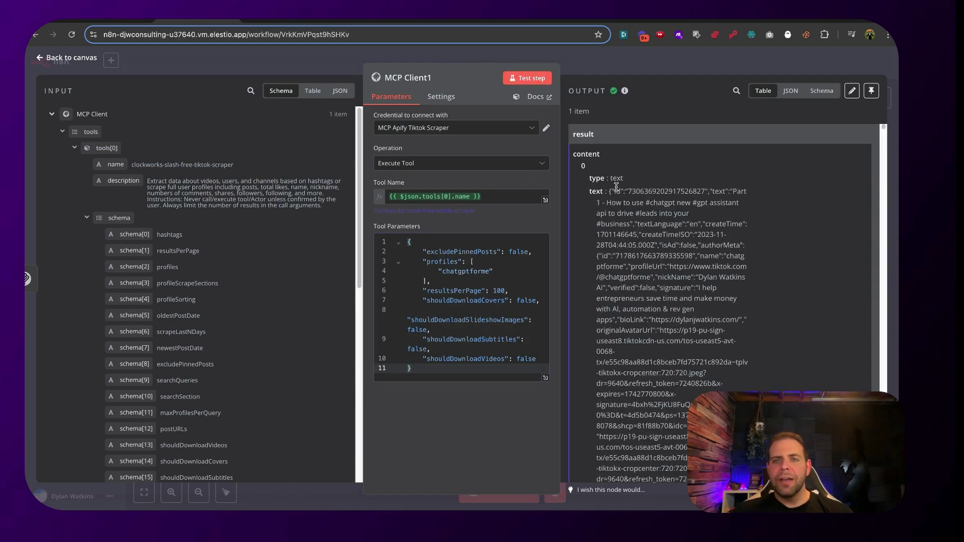
left_click_drag(619, 197, 638, 342)
scroll(632, 329, "down", 2)
scroll(632, 329, "down", 5)
scroll(624, 346, "down", 5)
left_click(789, 91)
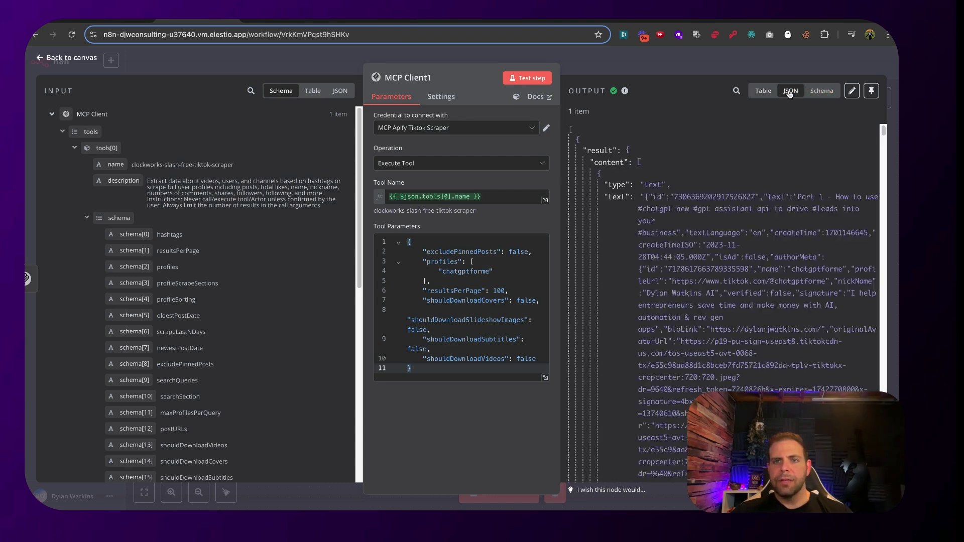
left_click(822, 91)
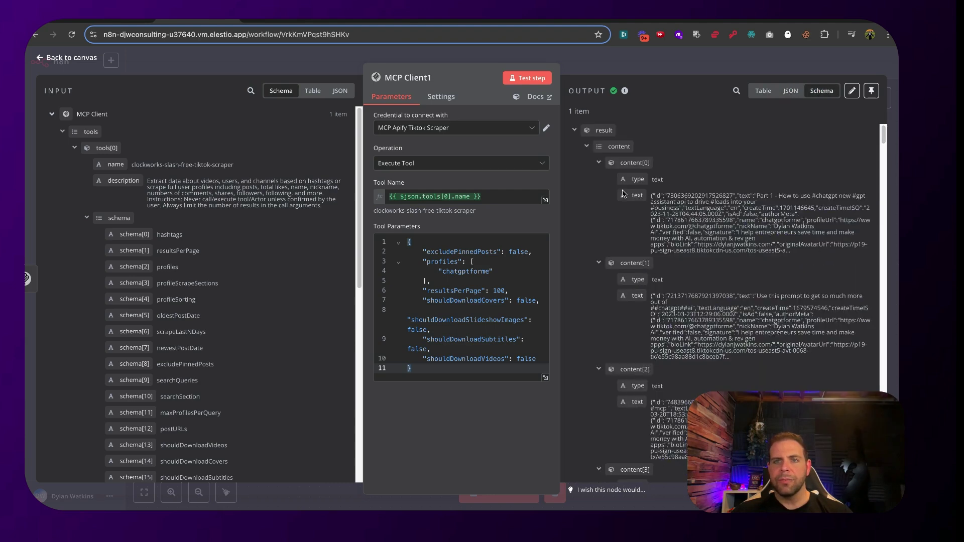
scroll(625, 181, "down", 5)
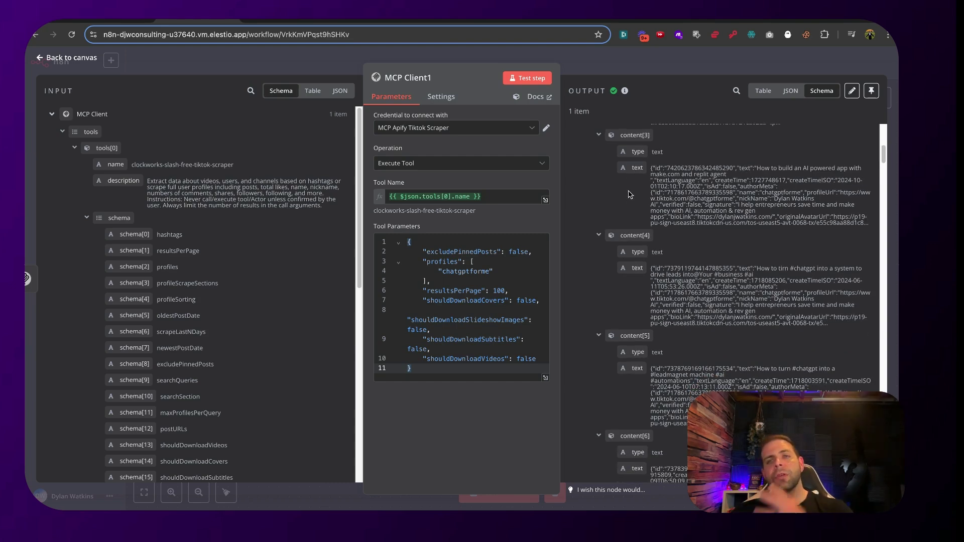
left_click(627, 72)
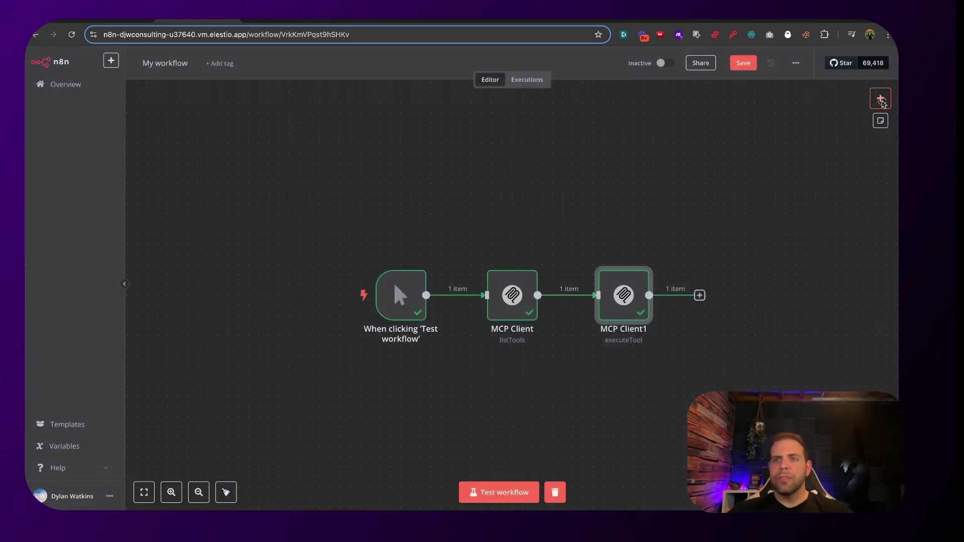
Add an AI Agent node and place it unconnected below the MCP Client chain.
left_click(880, 98)
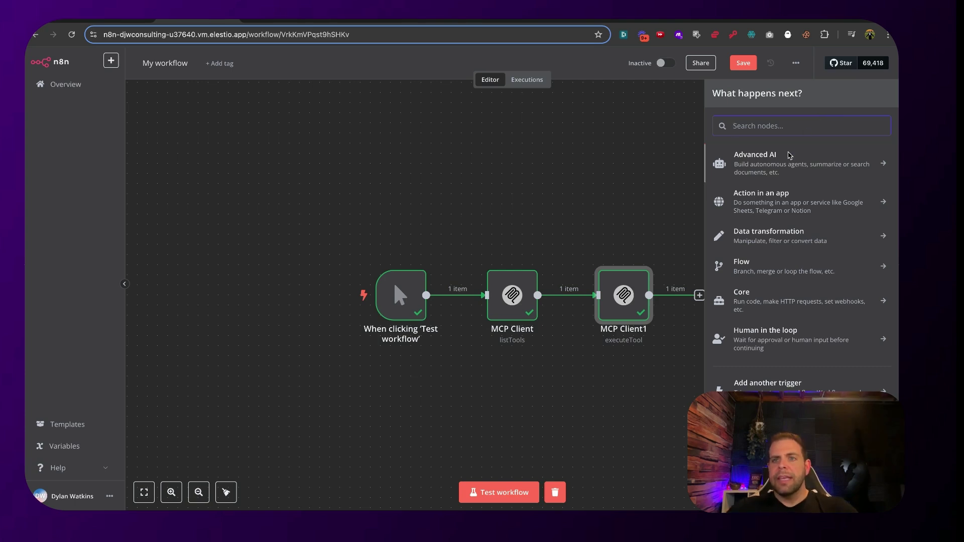
left_click(789, 156)
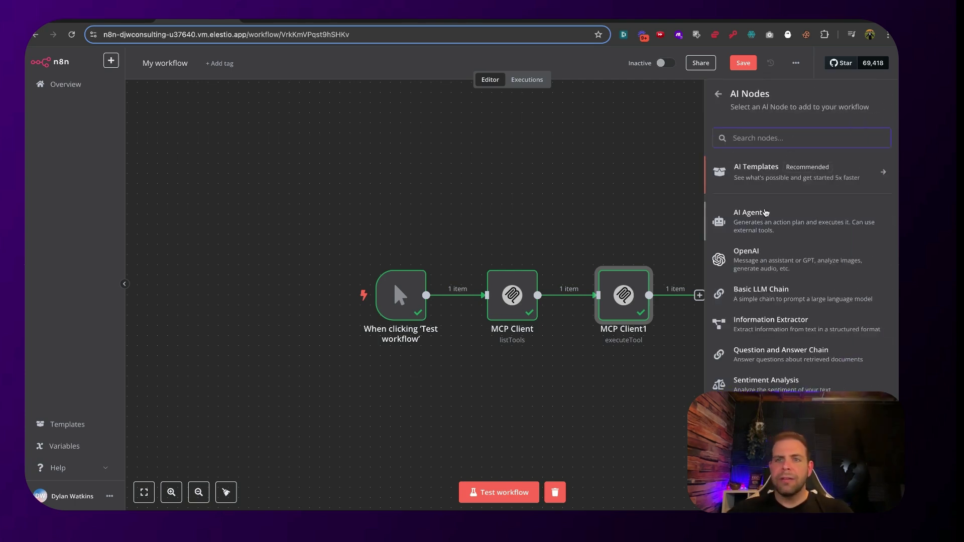
left_click(766, 212)
left_click(635, 69)
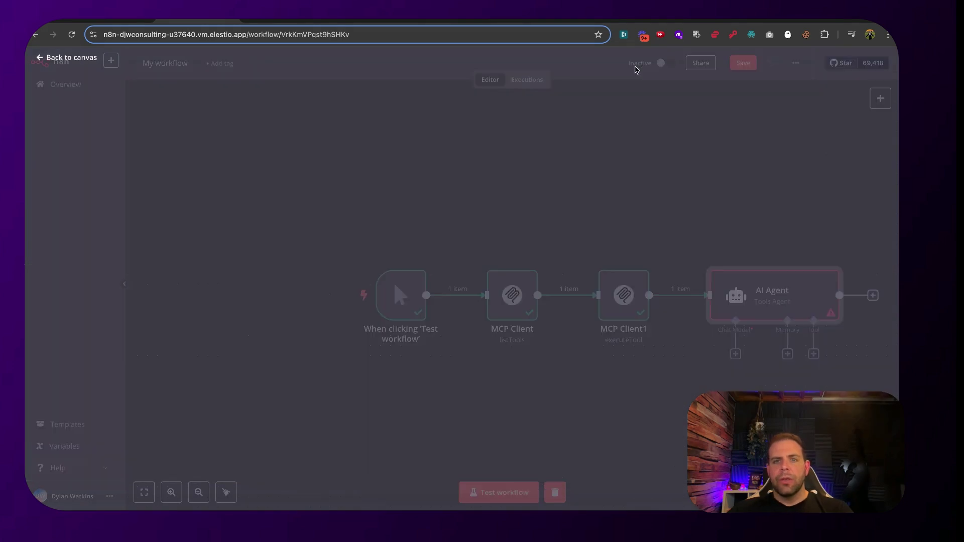
left_click_drag(775, 301, 540, 402)
left_click(695, 325)
scroll(652, 400, "down", 3)
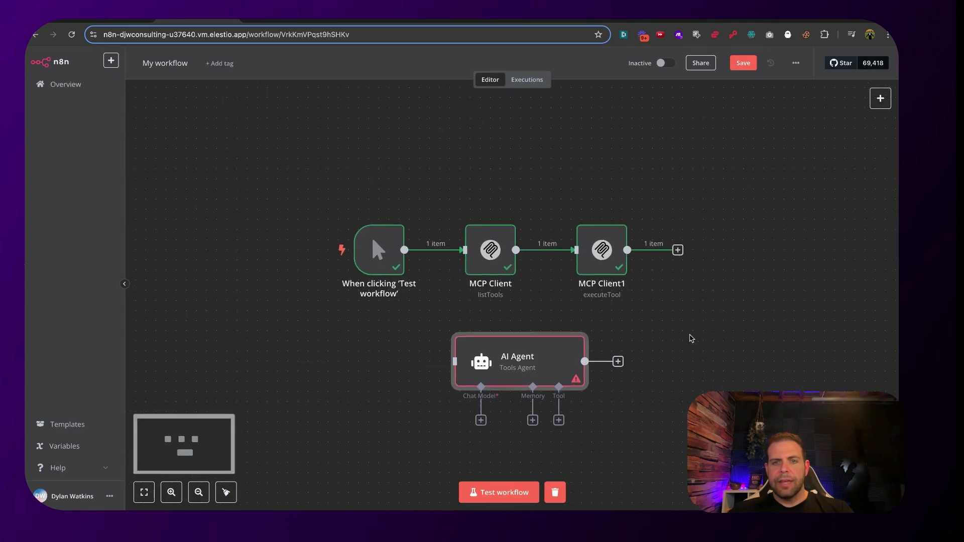
left_click_drag(553, 341, 584, 364)
Add a Chat Trigger with its default settings and place it in front of the AI Agent as its input.
left_click(880, 98)
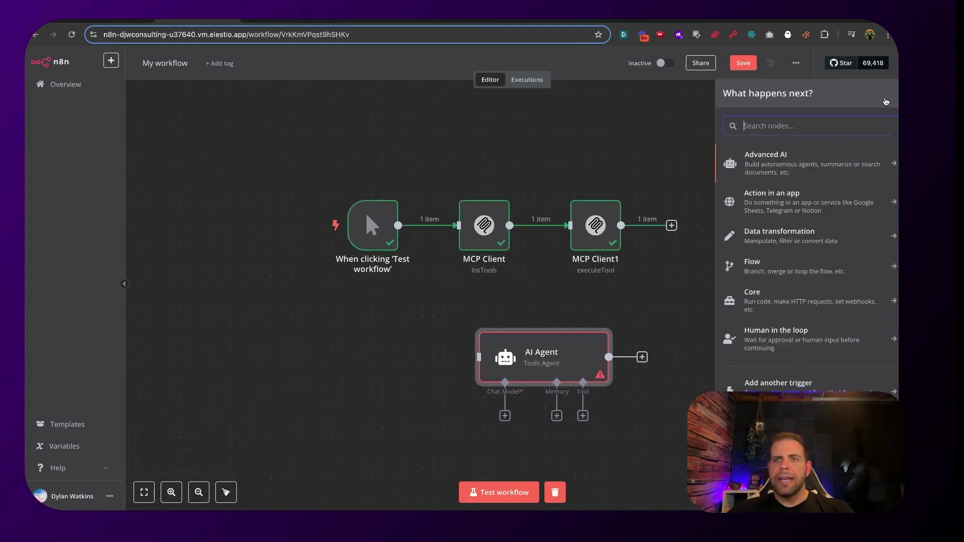
type("chat")
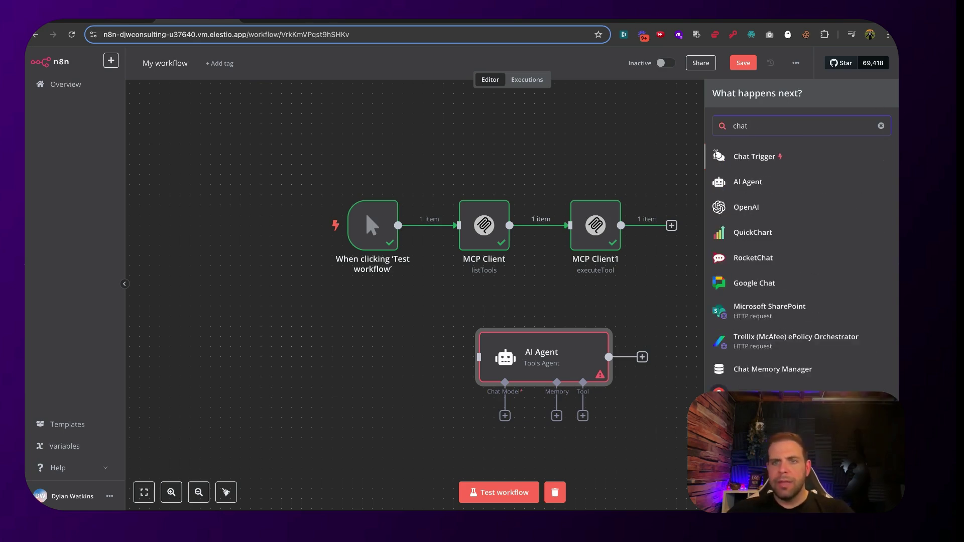
left_click(723, 158)
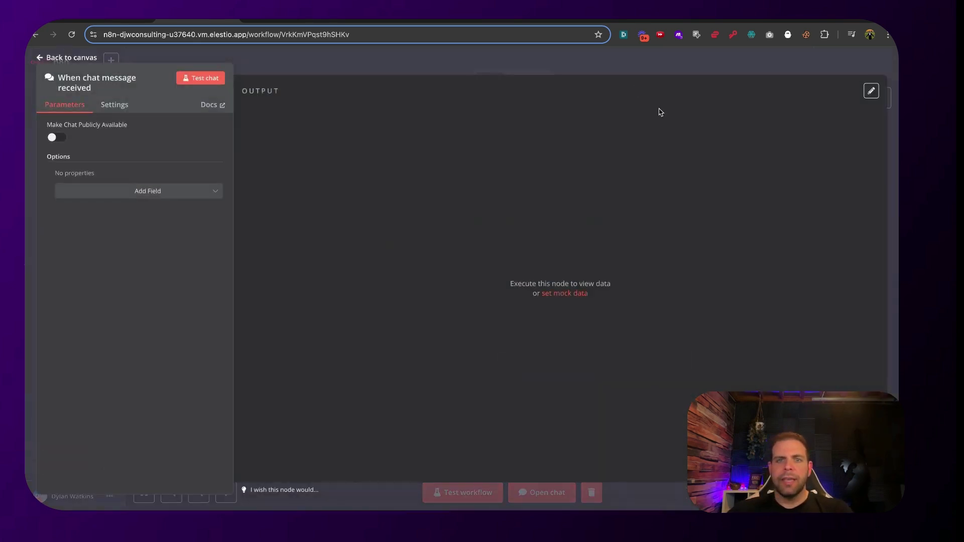
left_click(638, 65)
left_click_drag(685, 354, 410, 381)
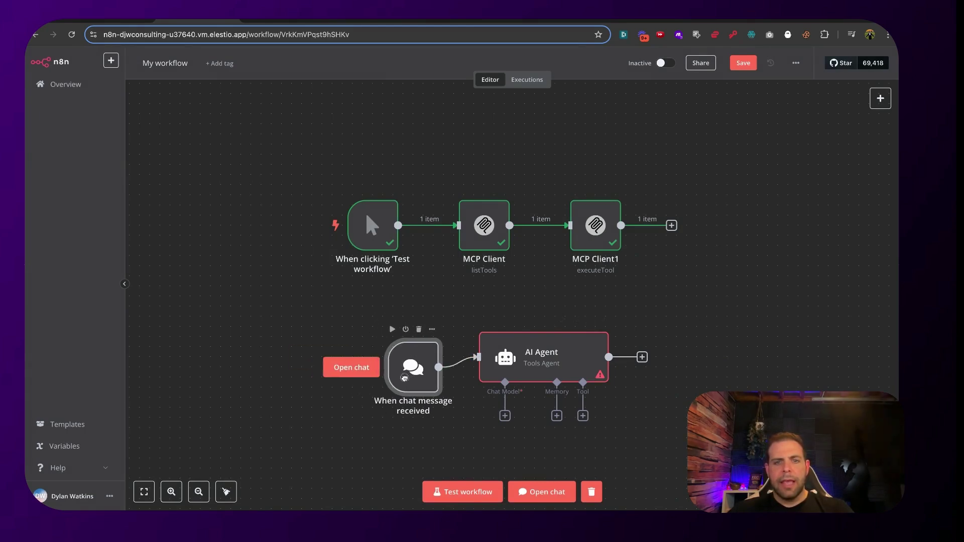
Attach an OpenAI Chat Model to the AI Agent and start a new credential for it.
left_click(505, 416)
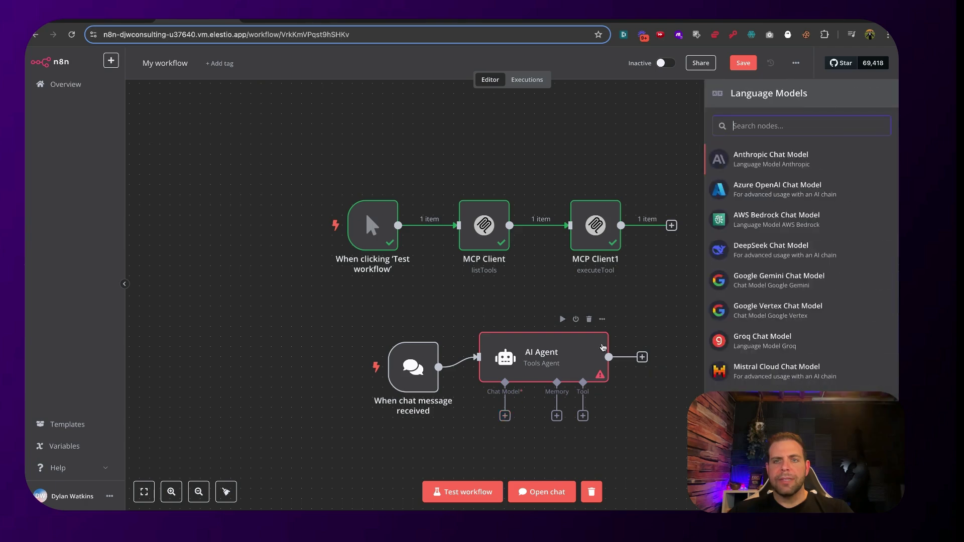
left_click(773, 431)
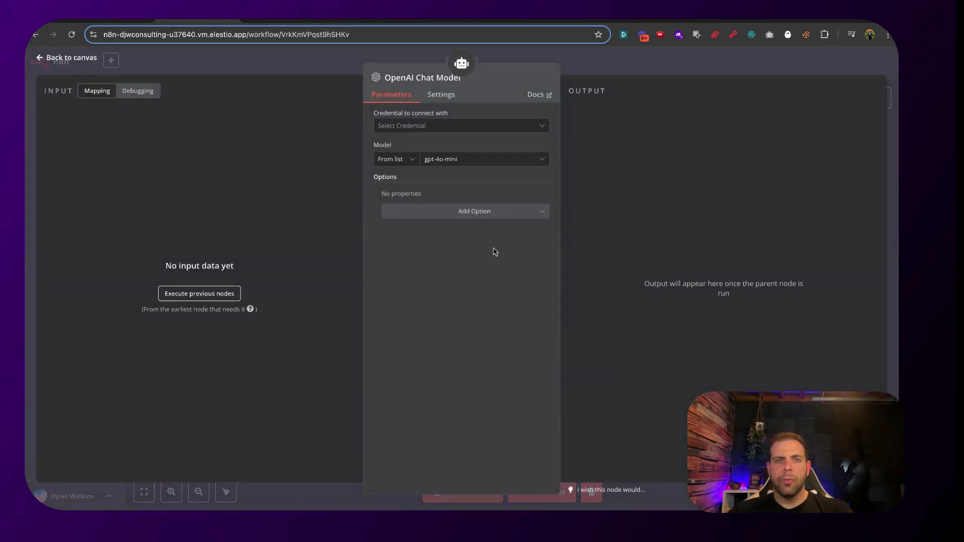
left_click(463, 127)
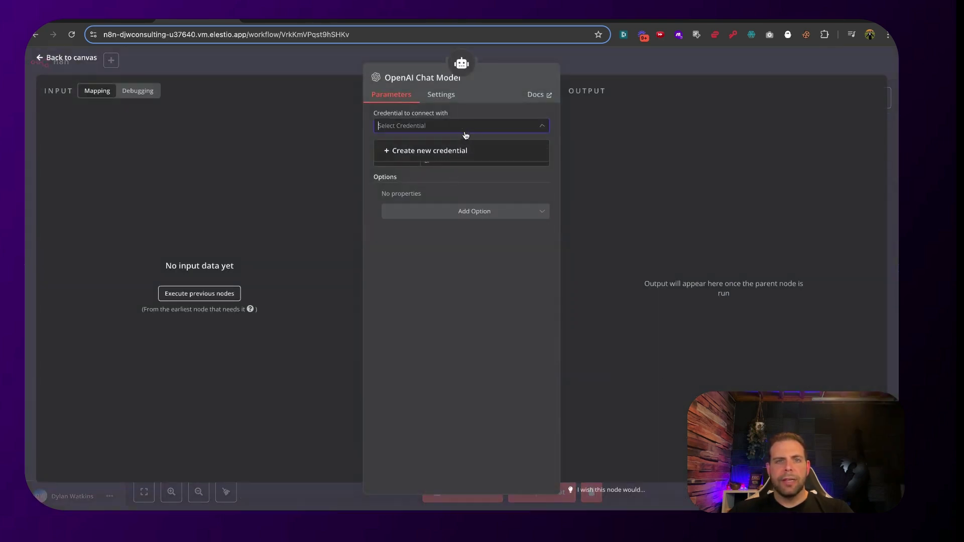
left_click(472, 148)
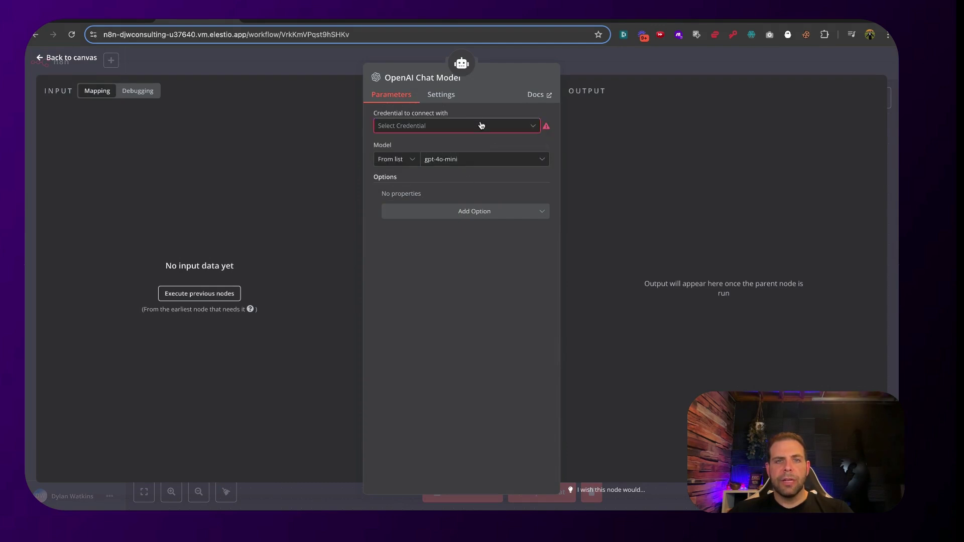
Create an OpenAI secret key named n8n mcp in the default project with all permissions on the OpenAI platform.
left_click(849, 21)
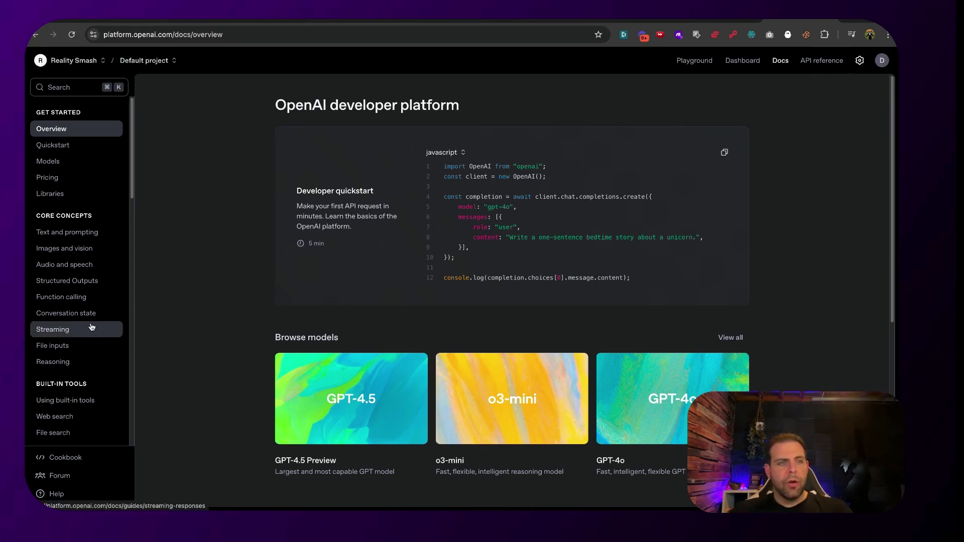
left_click(739, 66)
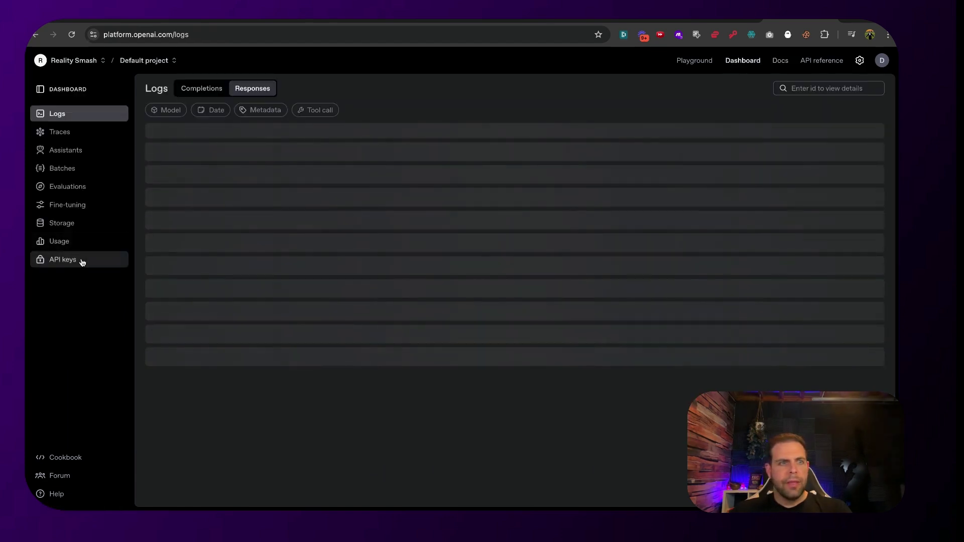
left_click(82, 261)
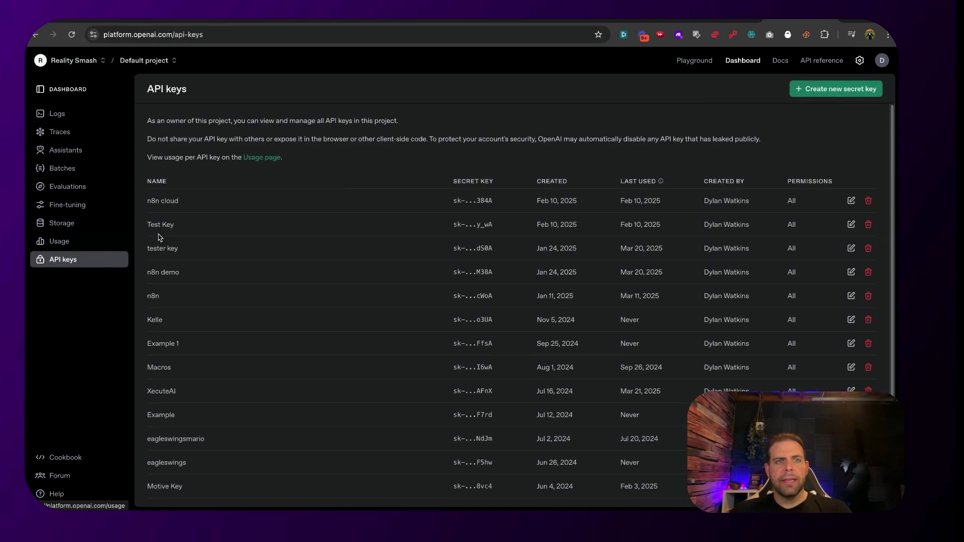
left_click(833, 91)
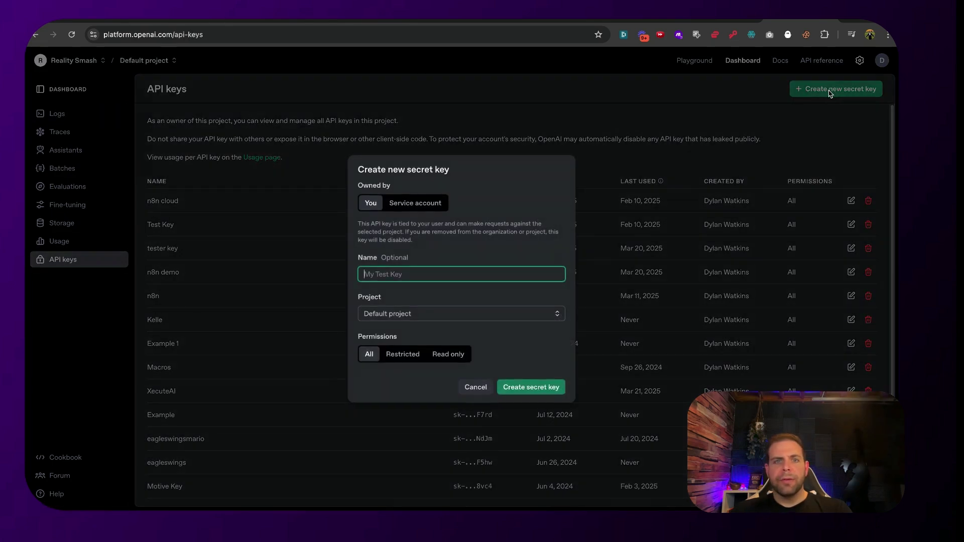
type("n8n mcp")
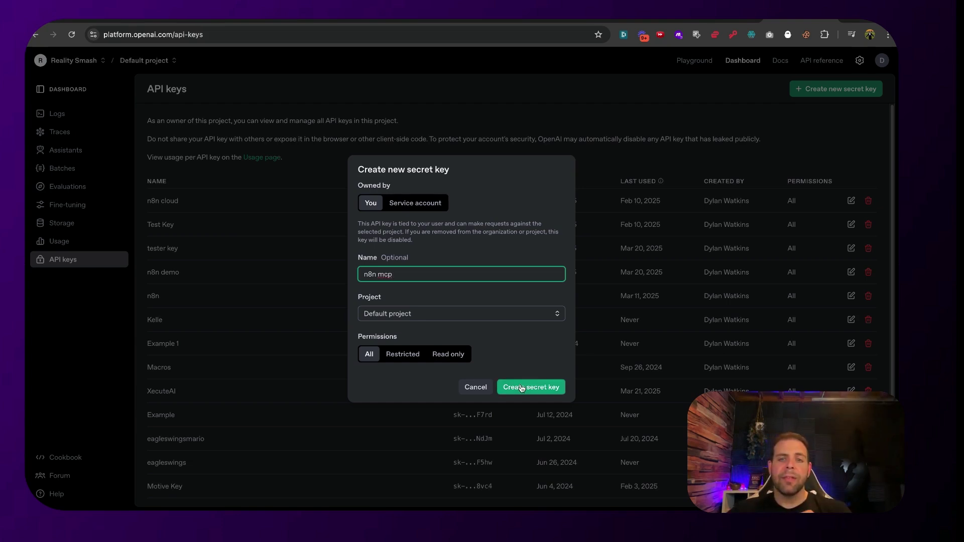
left_click(521, 387)
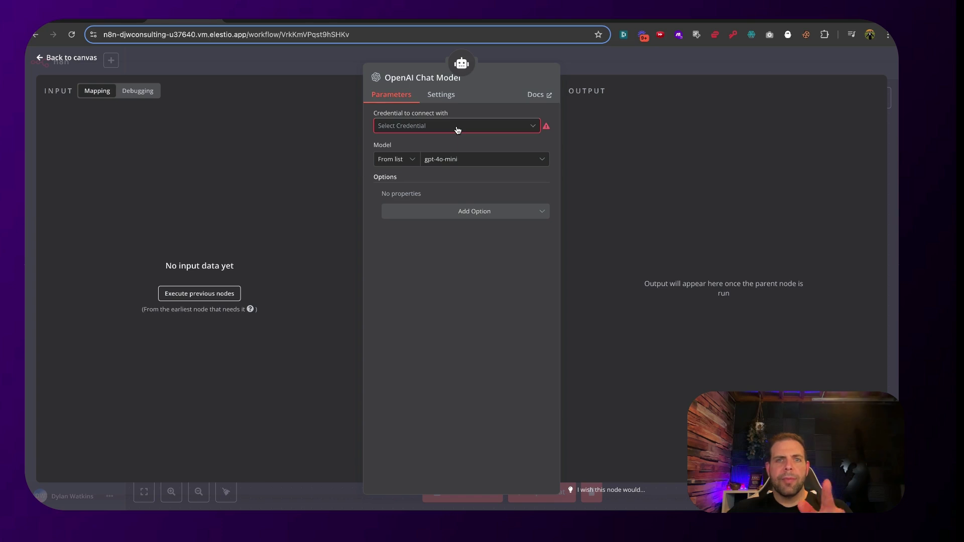
Back in n8n, create the OpenAI credential by pasting the API key, save it and close the credential dialog.
left_click(458, 130)
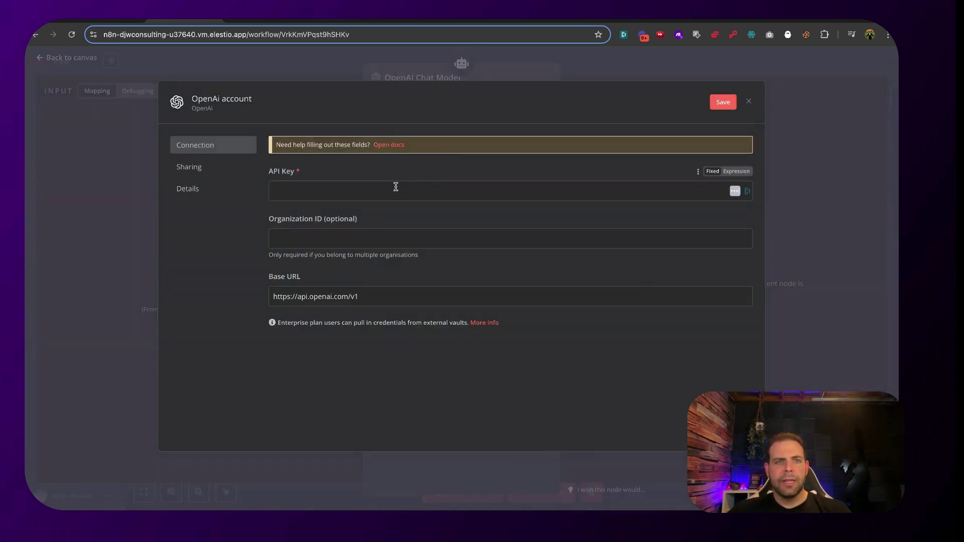
left_click(396, 187)
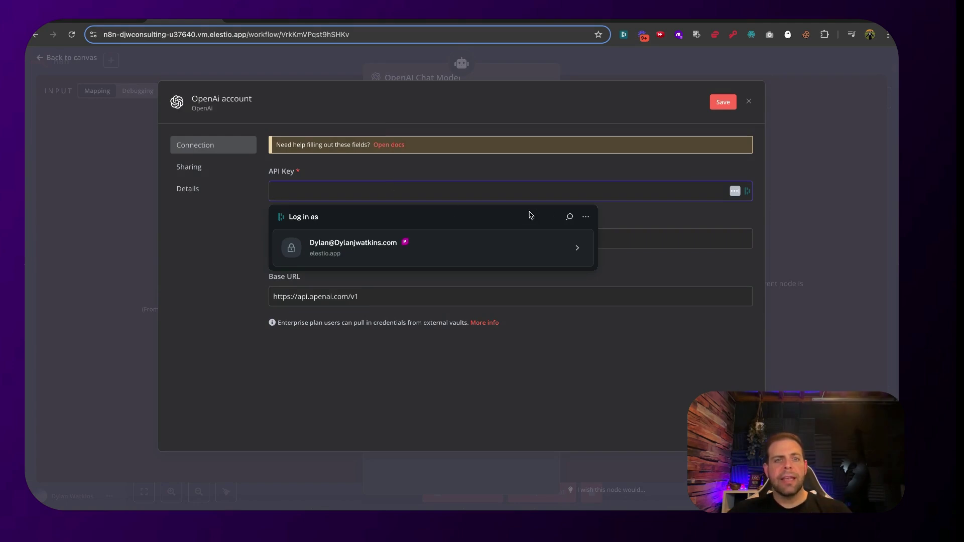
key("super+v")
left_click(723, 102)
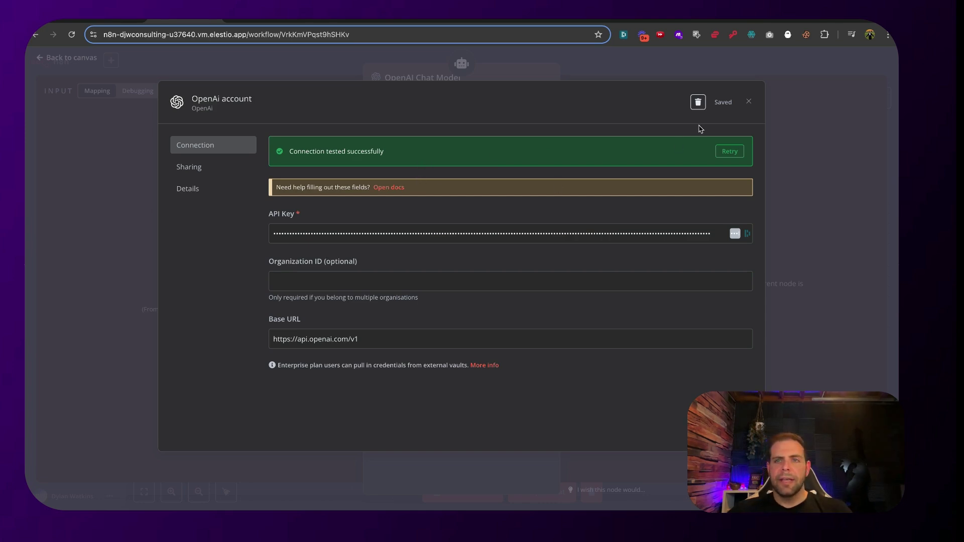
left_click(749, 103)
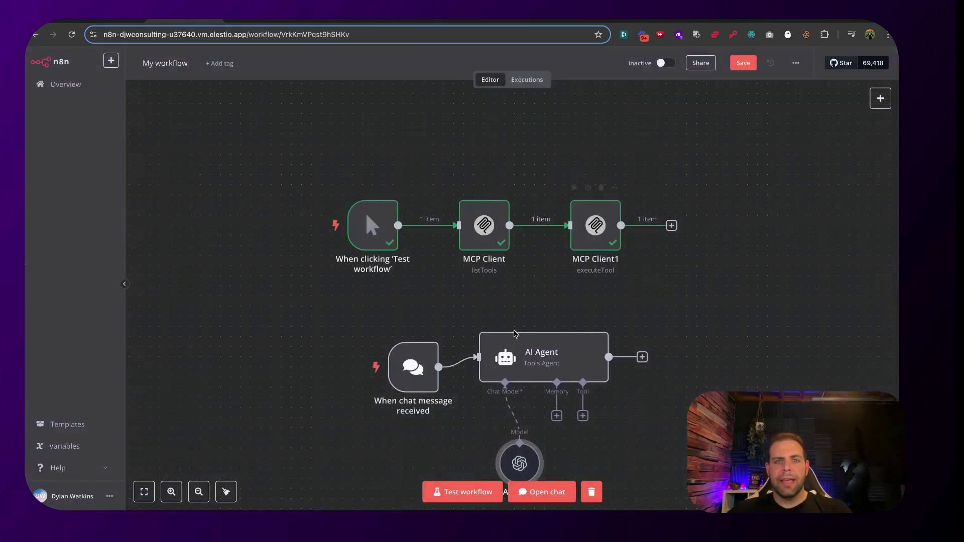
Move the OpenAI Chat Model node slightly to the left beneath the AI Agent and deselect it.
scroll(483, 418, "down", 3)
left_click_drag(476, 385, 446, 375)
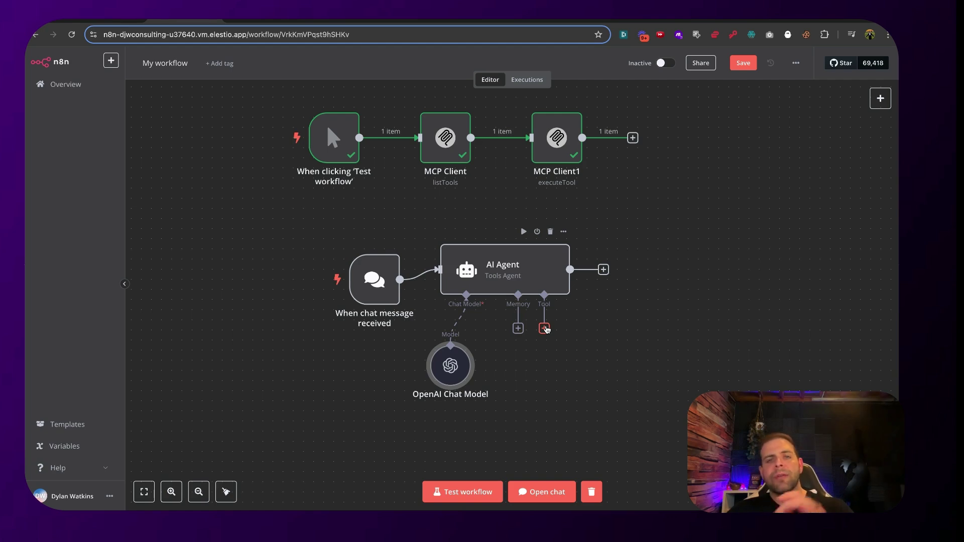
left_click(595, 193)
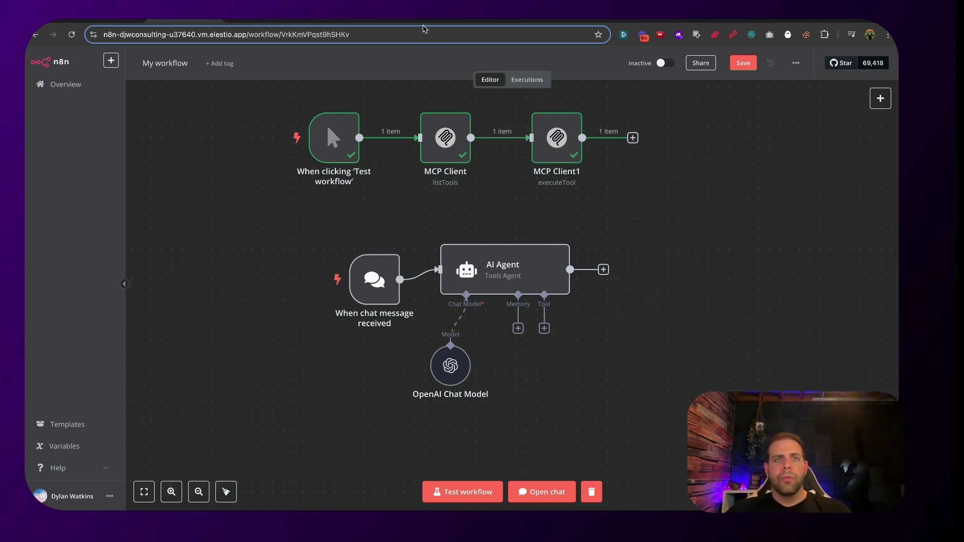
Find the tool-usage section in the n8n-nodes-mcp README on GitHub and copy the environment snippet for docker-compose.yml.
left_click(417, 21)
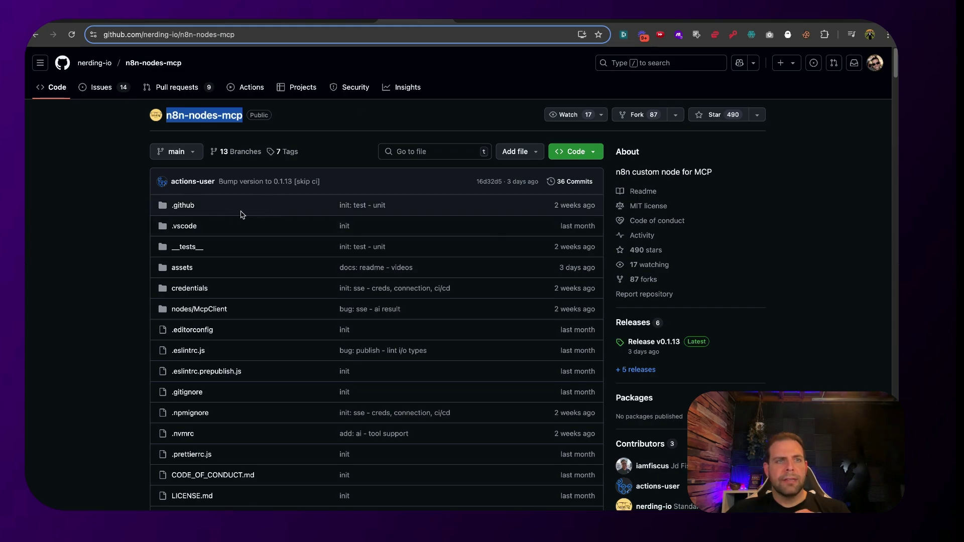
scroll(234, 218, "down", 20)
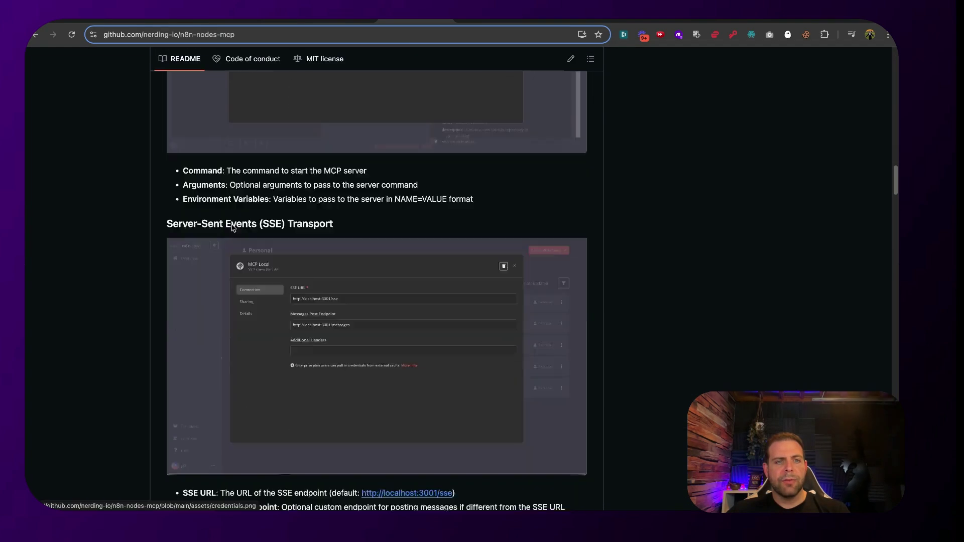
scroll(232, 227, "down", 15)
left_click_drag(183, 137, 319, 138)
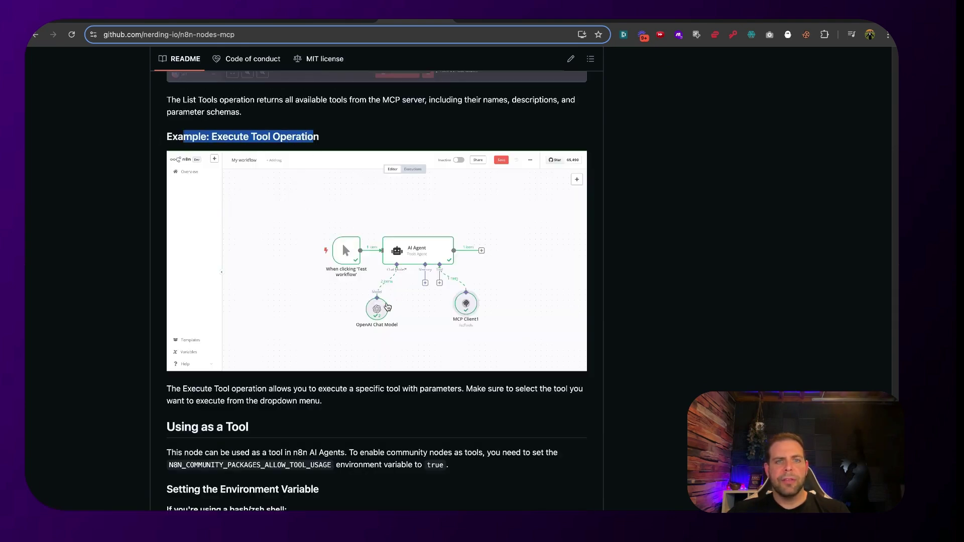
scroll(385, 301, "down", 6)
scroll(203, 317, "down", 1)
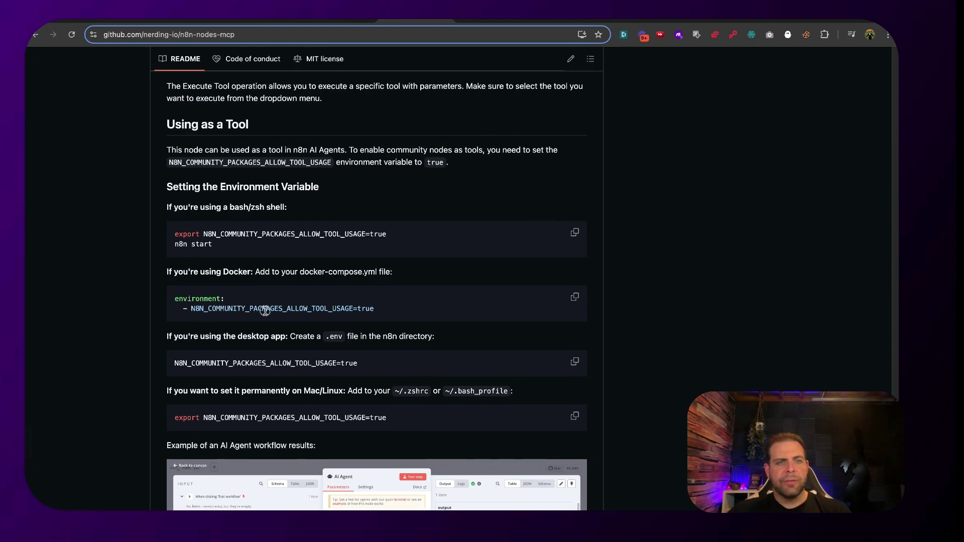
left_click(572, 298)
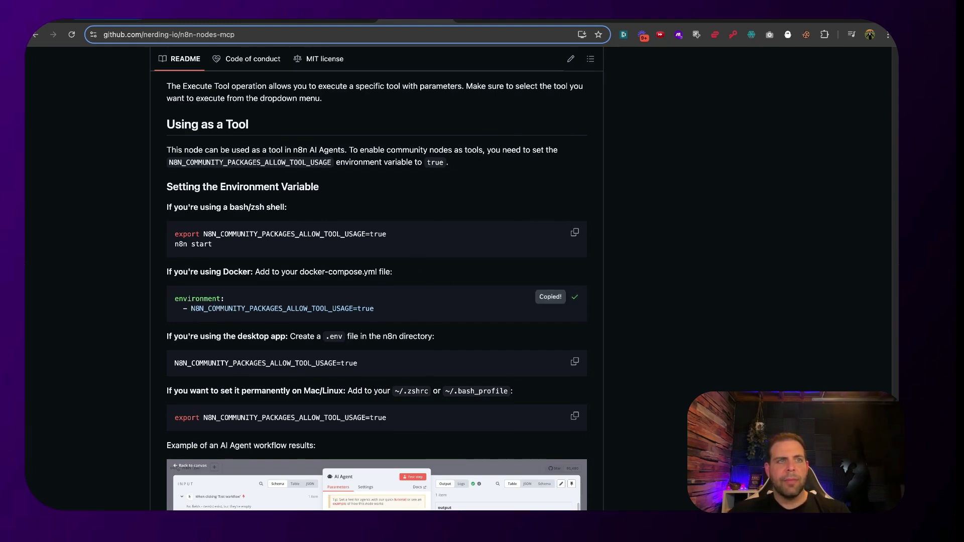
Open the n8n service's Docker Compose config in Elestio and paste the copied snippet below the N8N_PAYLOAD_SIZE_MAX line.
left_click(121, 19)
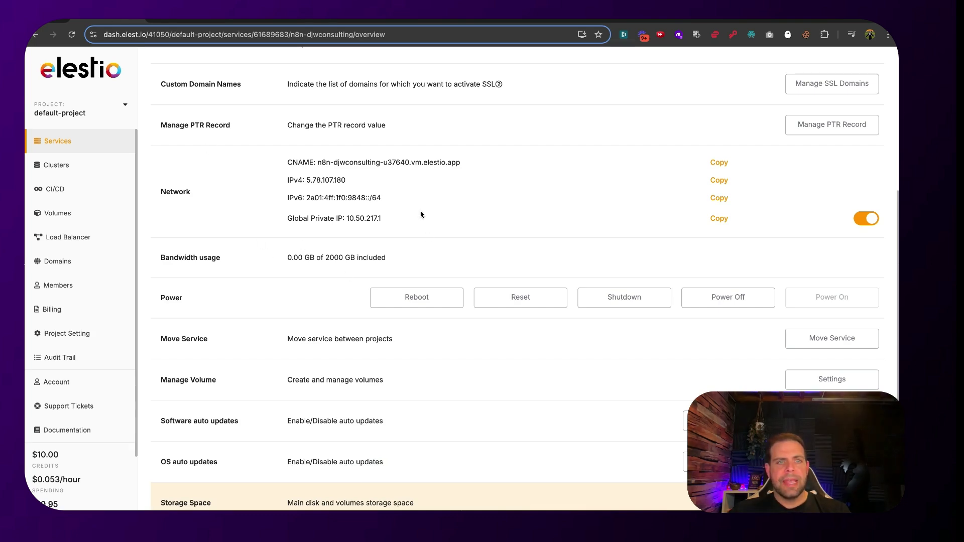
scroll(359, 149, "up", 5)
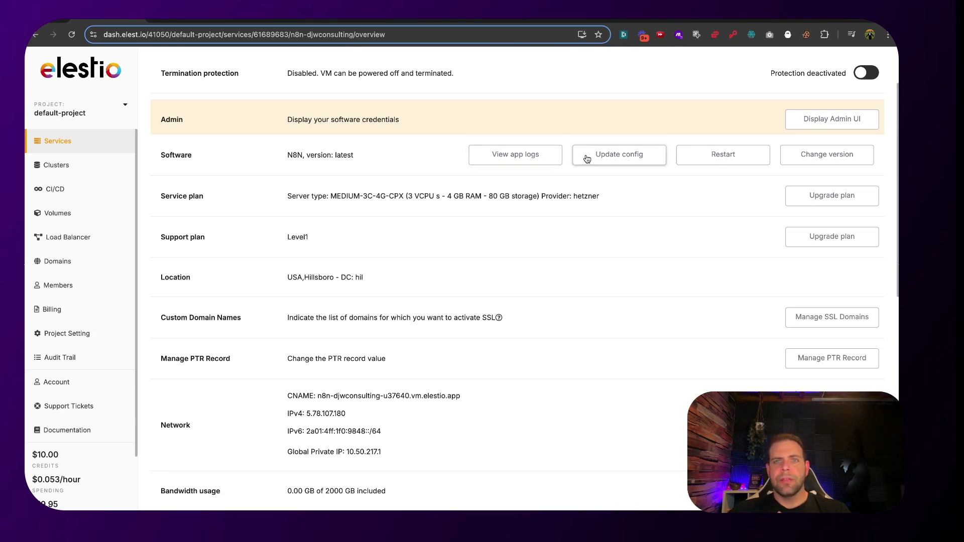
left_click(617, 162)
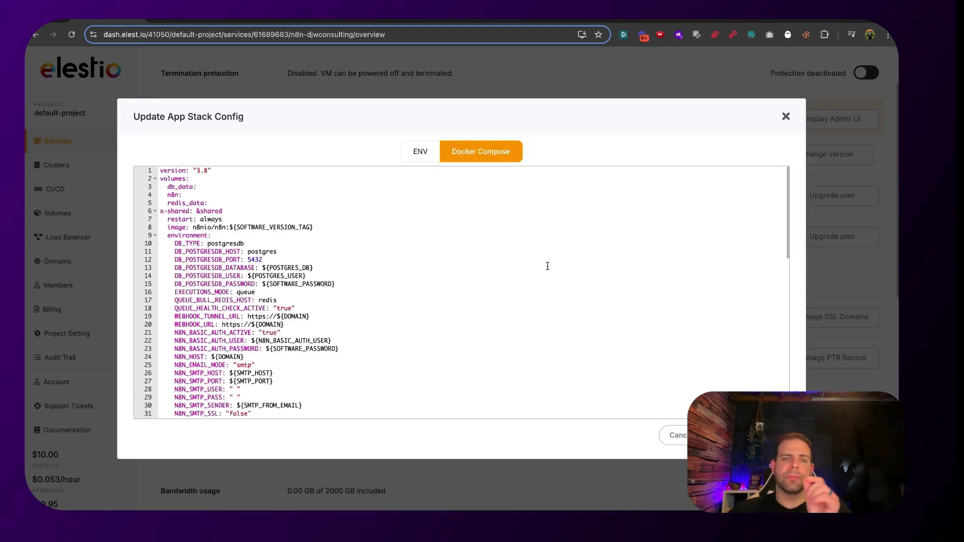
scroll(461, 357, "down", 5)
left_click(304, 336)
key("Return")
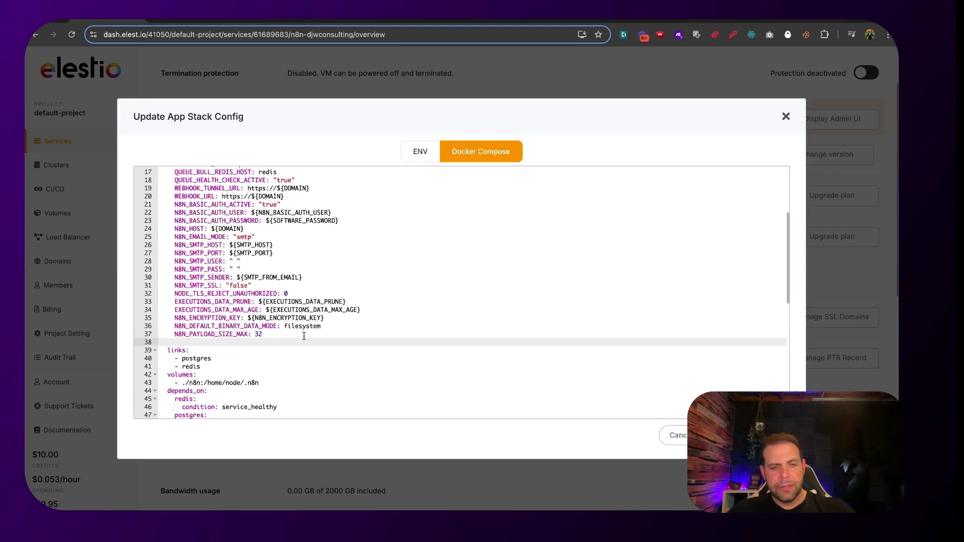
key("super+v")
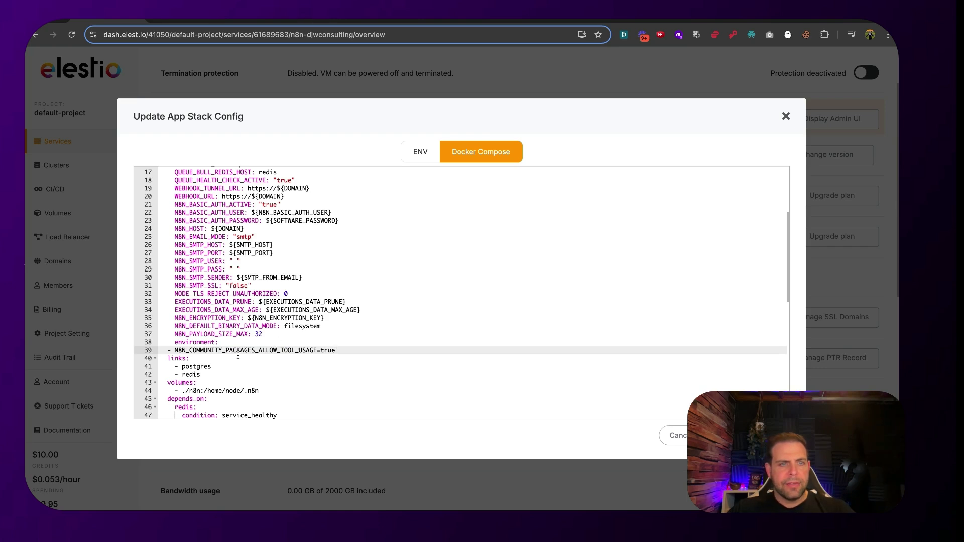
Rewrite the pasted variable line as N8N_COMMUNITY_PACKAGES_ALLOW_TOOL_USAGE: true and apply the updated stack config.
left_click(175, 351)
key("BackSpace")
key("BackSpace")
key("Tab")
left_click(322, 350)
key("BackSpace")
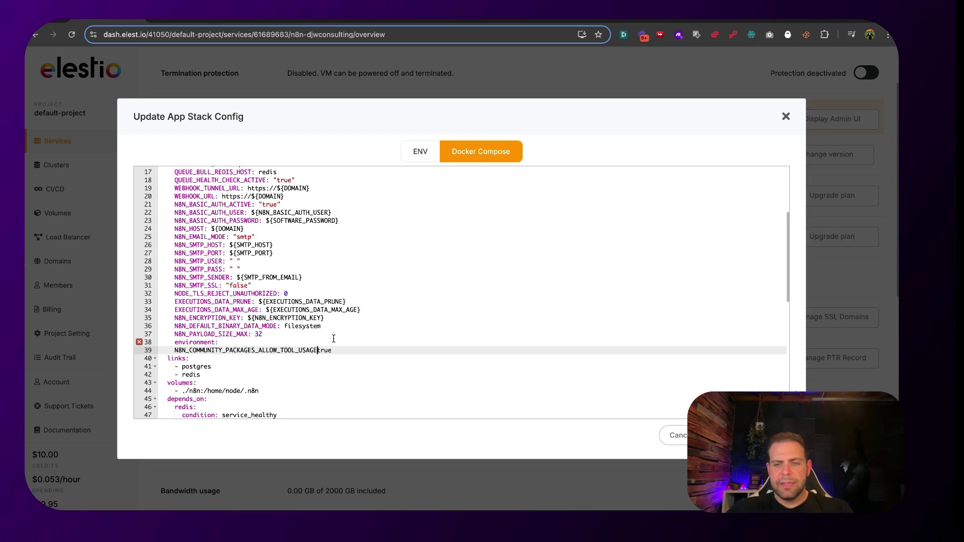
type(":")
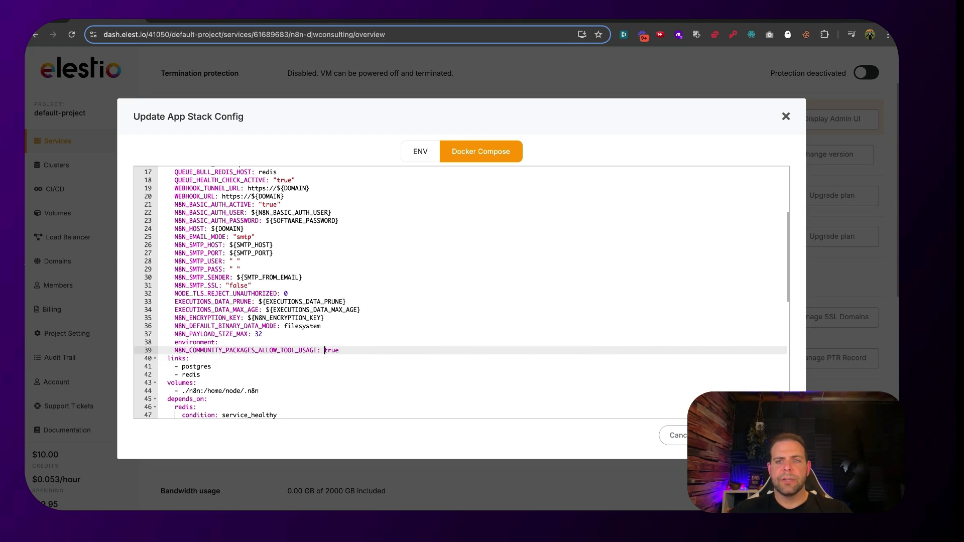
left_click(748, 435)
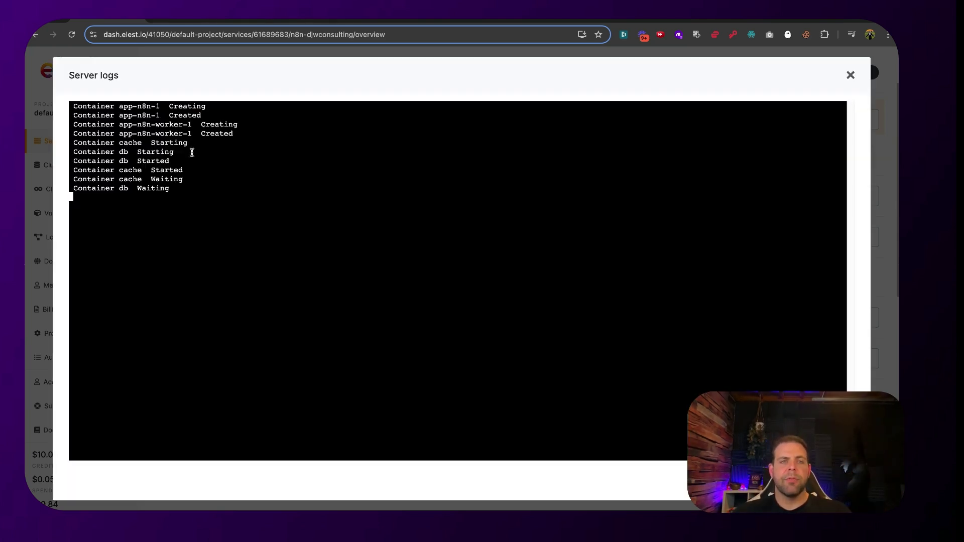
Check the container restart in the server logs, return to n8n and reopen My workflow.
left_click_drag(173, 434, 274, 434)
left_click(166, 445)
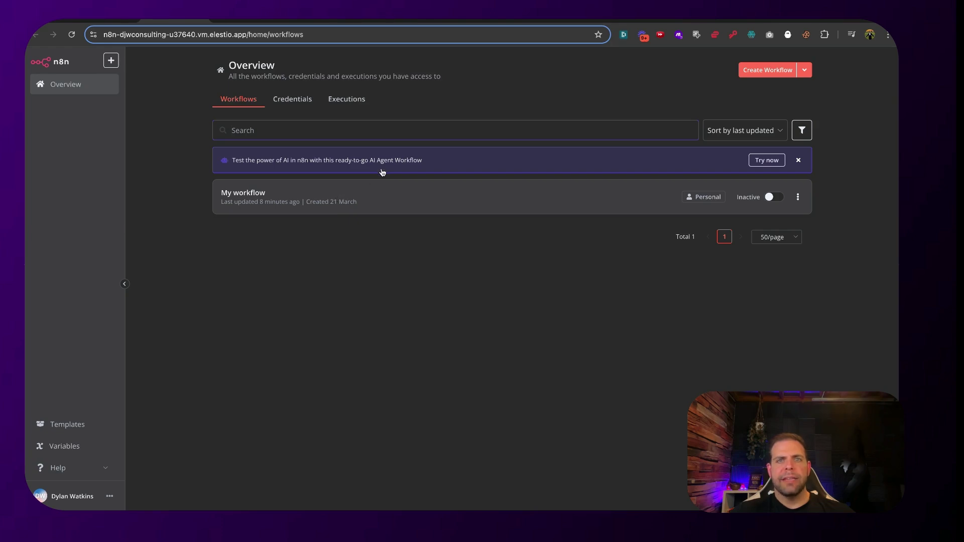
left_click(403, 192)
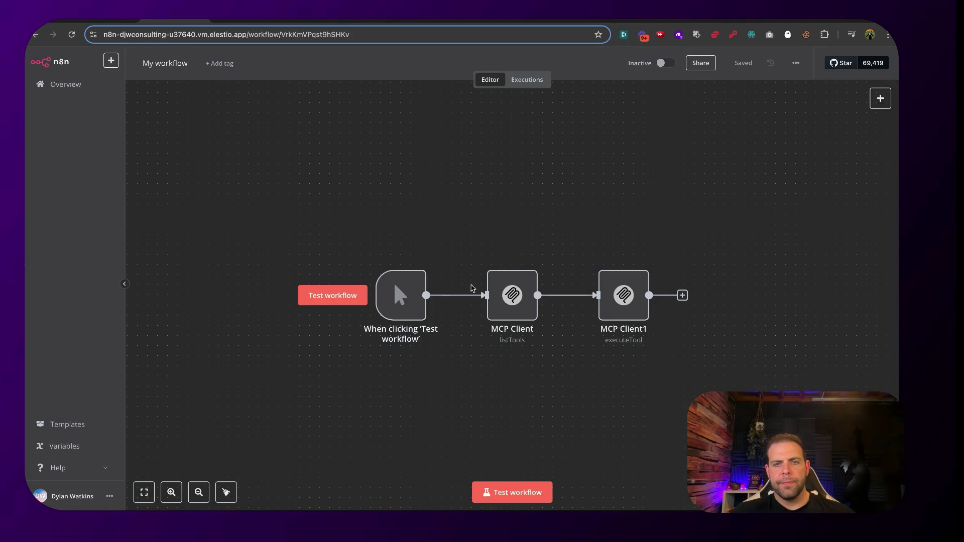
Add an AI Agent node with its default settings and place it unconnected beneath the two MCP Client nodes.
scroll(487, 297, "down", 3)
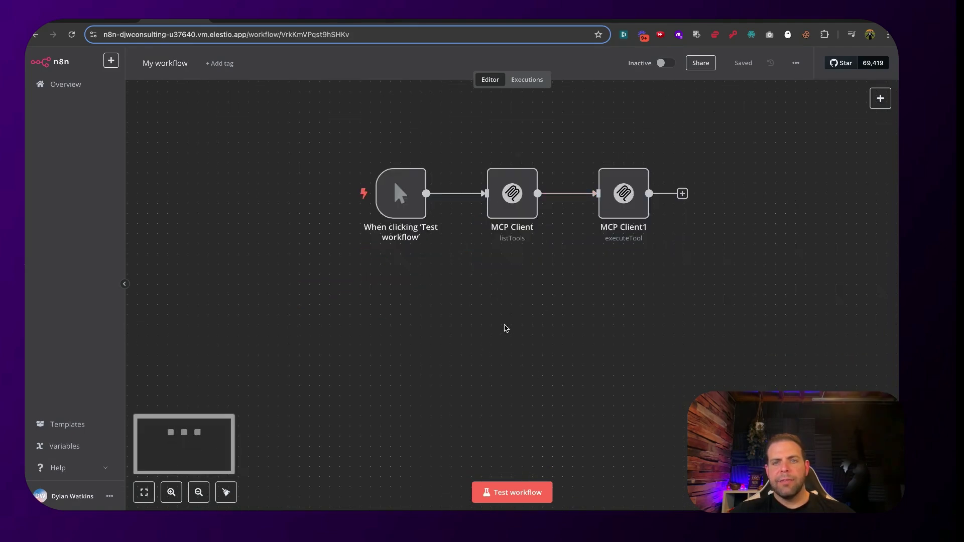
left_click(880, 99)
left_click(794, 161)
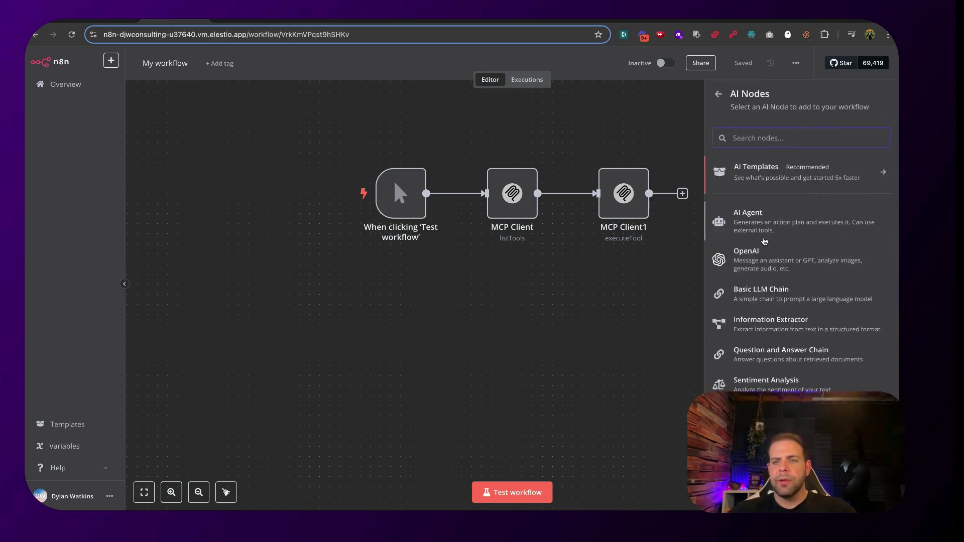
left_click(770, 208)
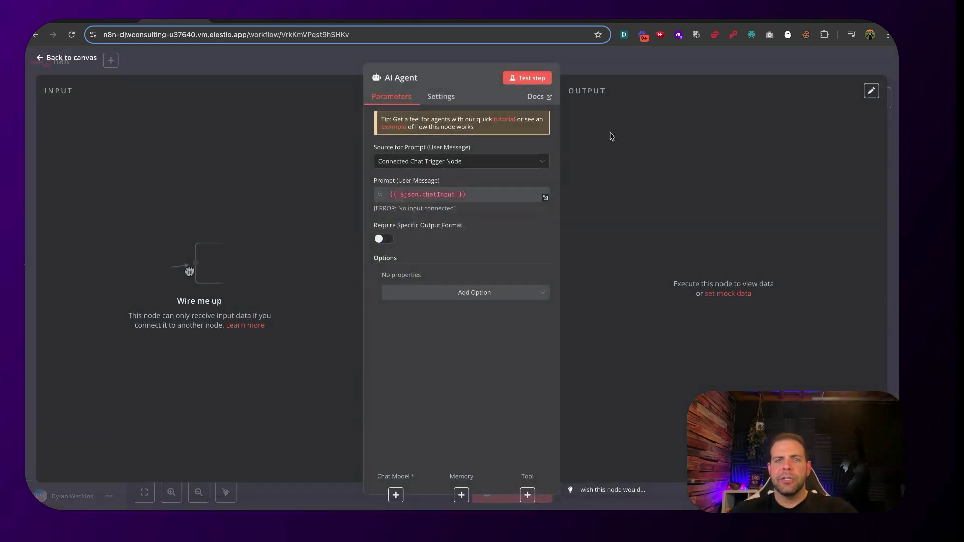
key("Escape")
left_click_drag(531, 230, 541, 312)
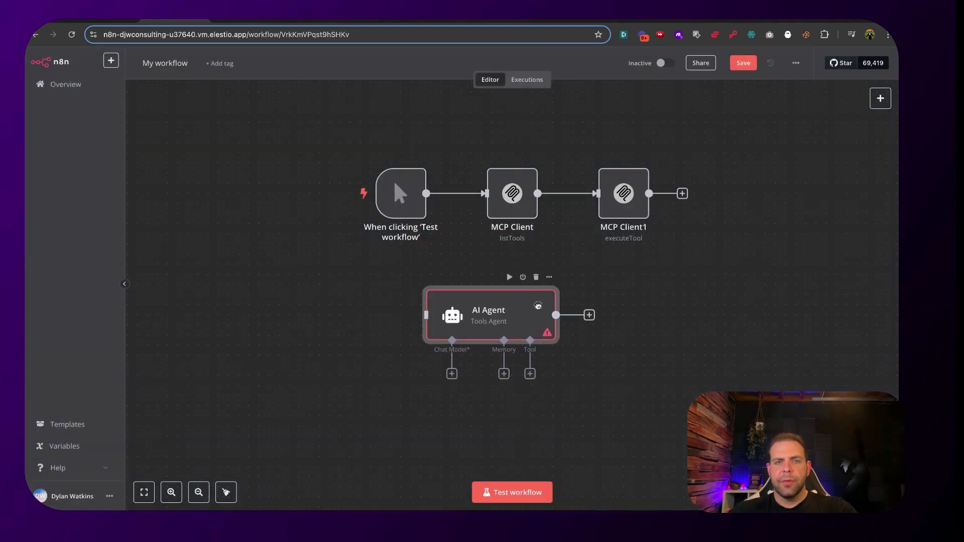
Attach an OpenAI Chat Model with its default settings to the AI Agent and place it below and left of the agent.
left_click(452, 374)
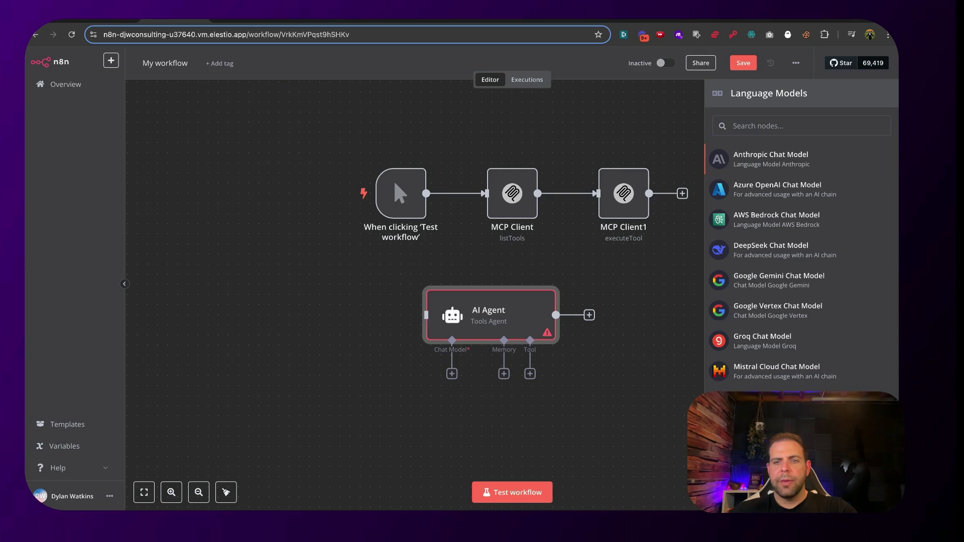
left_click(763, 432)
left_click(594, 57)
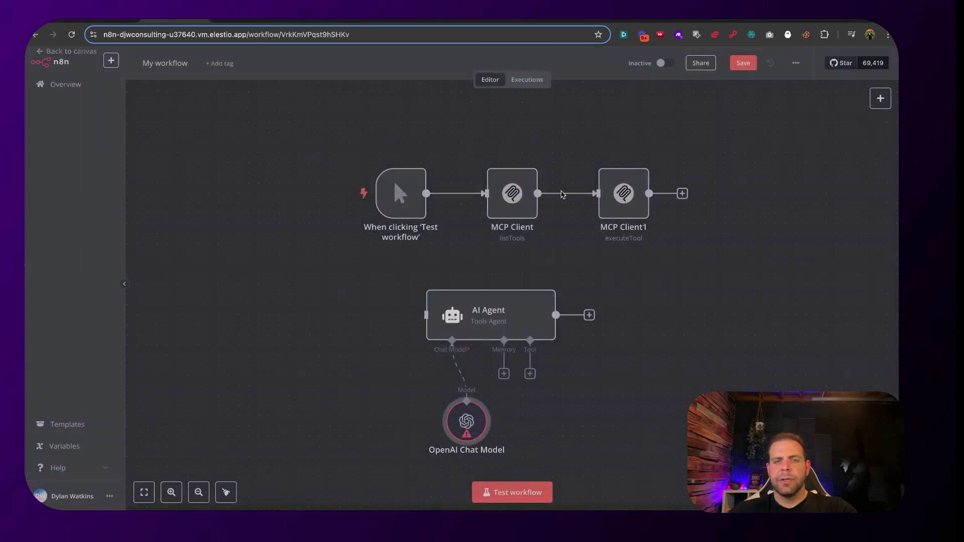
left_click_drag(464, 416, 424, 405)
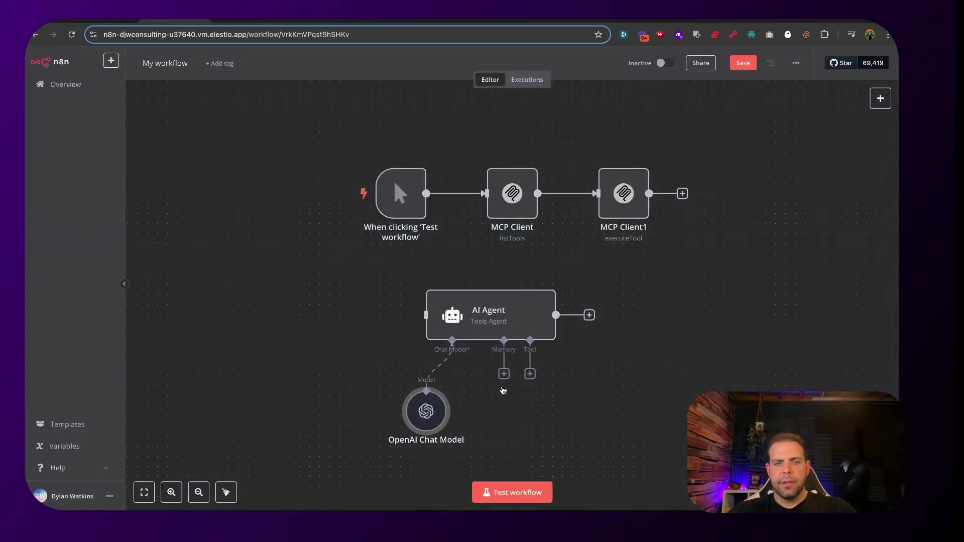
Attach an MCP Client Tool to the AI Agent, keeping the MCP Apify Tiktok Scraper credential and the List Tools operation.
left_click(531, 375)
type("mcp")
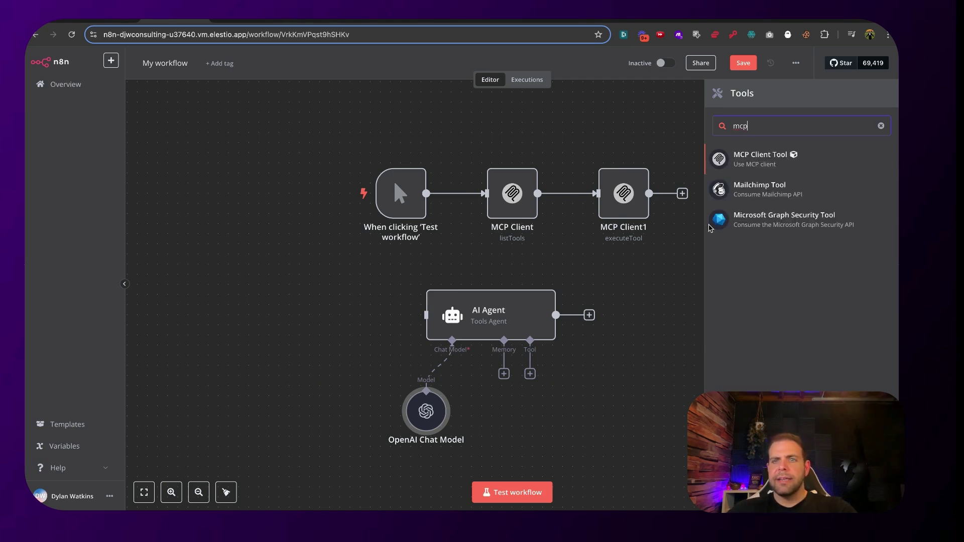
left_click(747, 169)
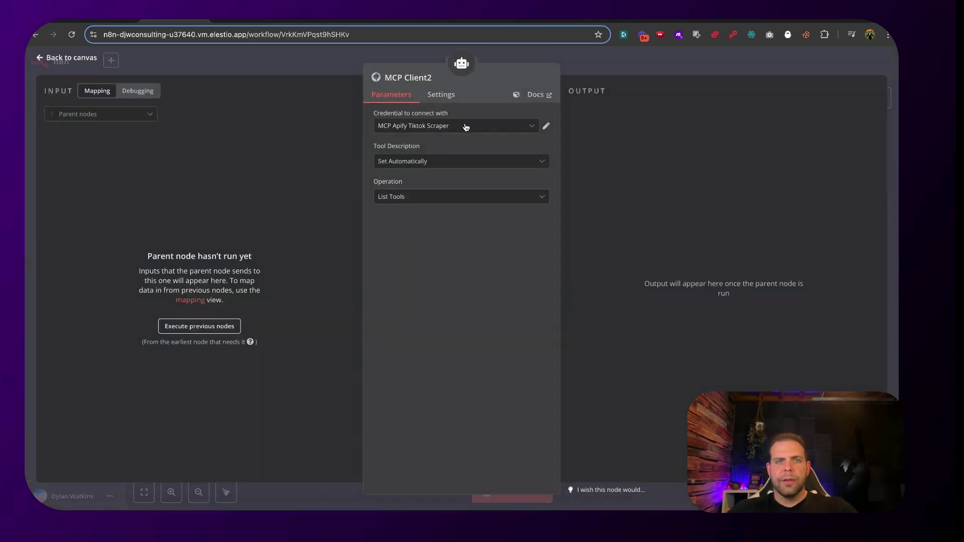
left_click(608, 74)
Attach a second MCP Client Tool to the AI Agent and set its operation to Execute Tool.
left_click(530, 373)
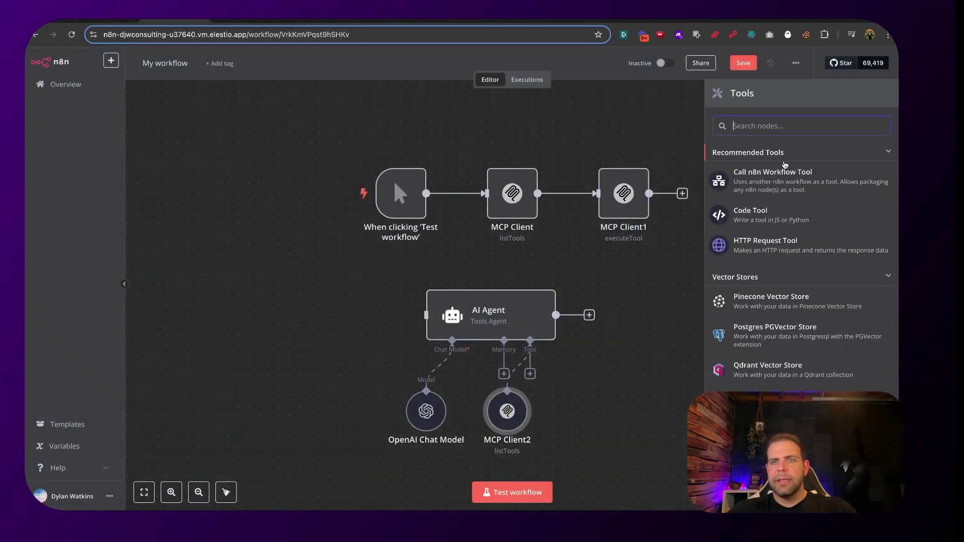
type("mcp")
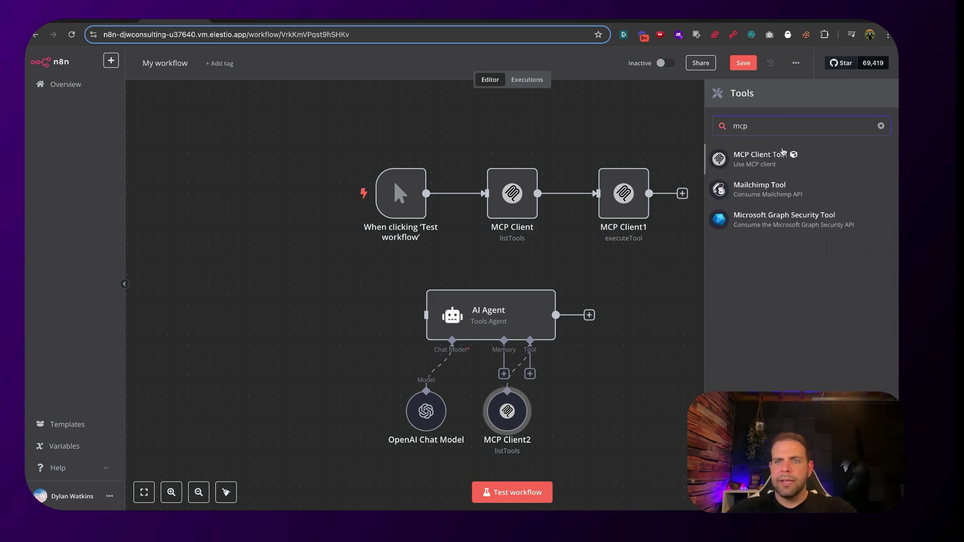
left_click(776, 162)
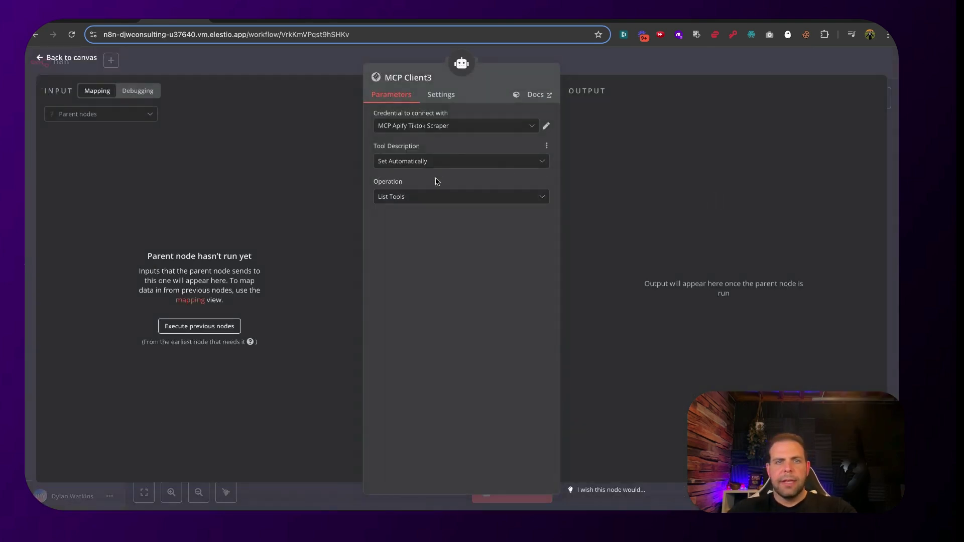
left_click(429, 196)
left_click(426, 221)
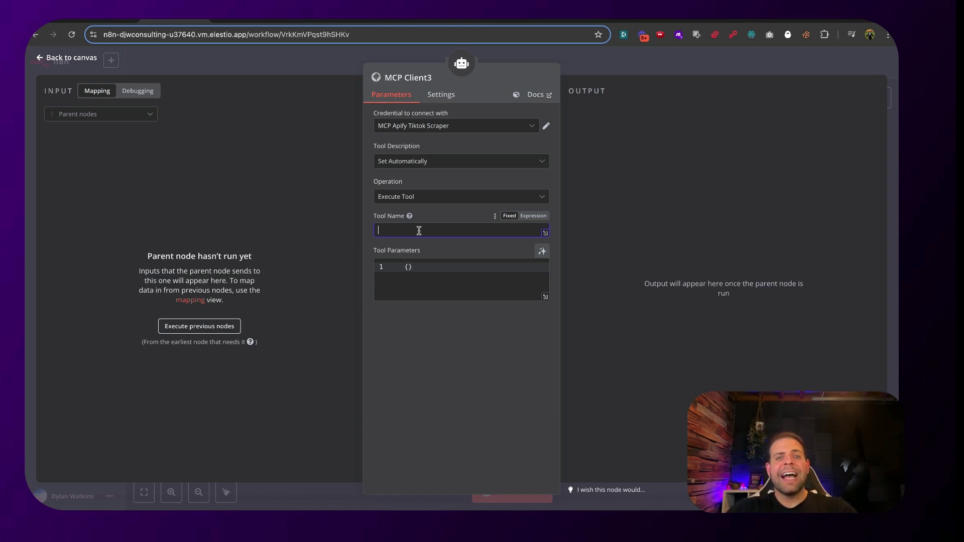
Set the Execute Tool node's Tool Name to the expression {{ $fromAI("tool","the tool selected") }}.
left_click(527, 216)
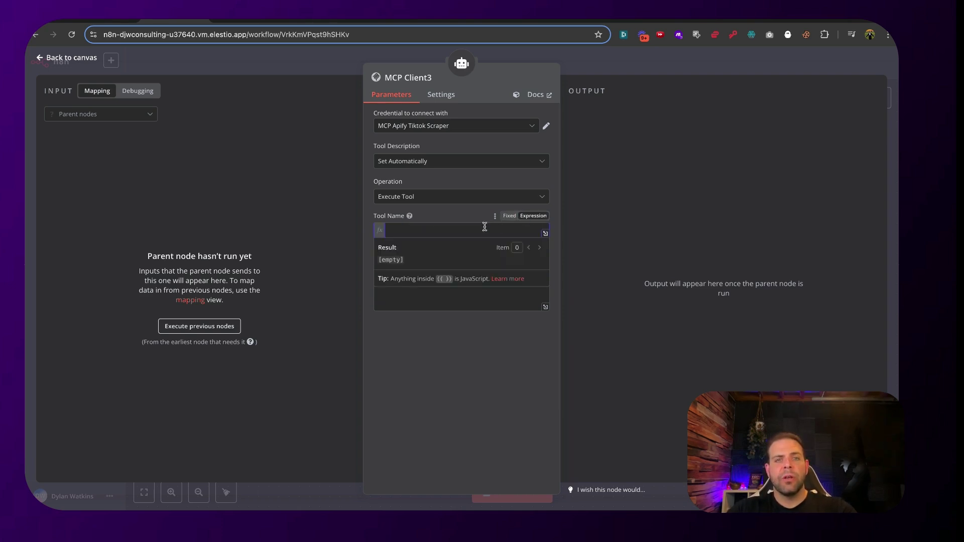
type("{{ ")
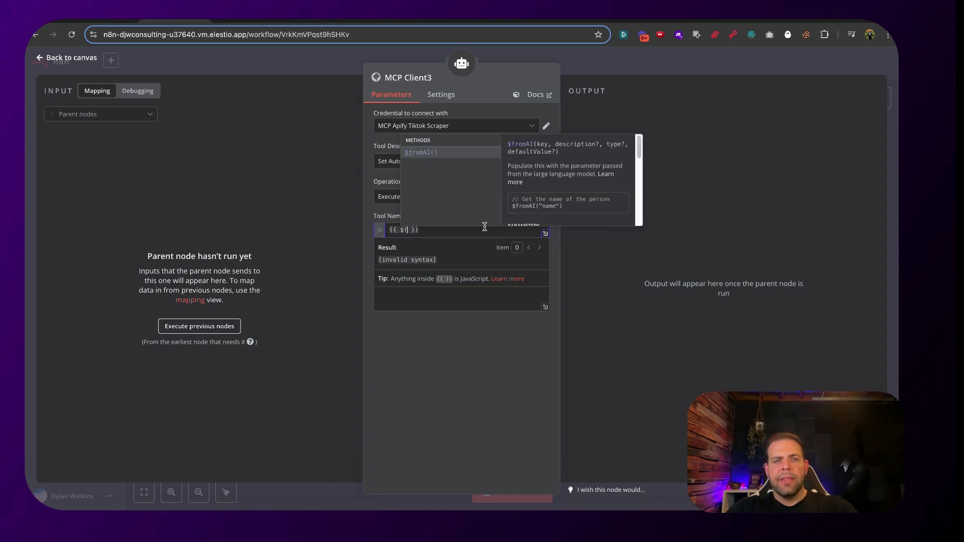
type("$f")
key("Return")
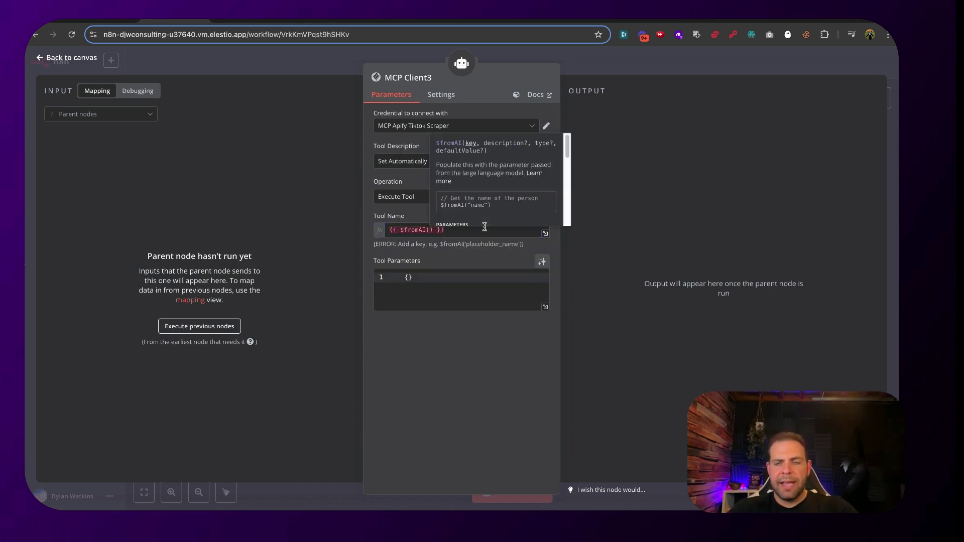
type("\"")
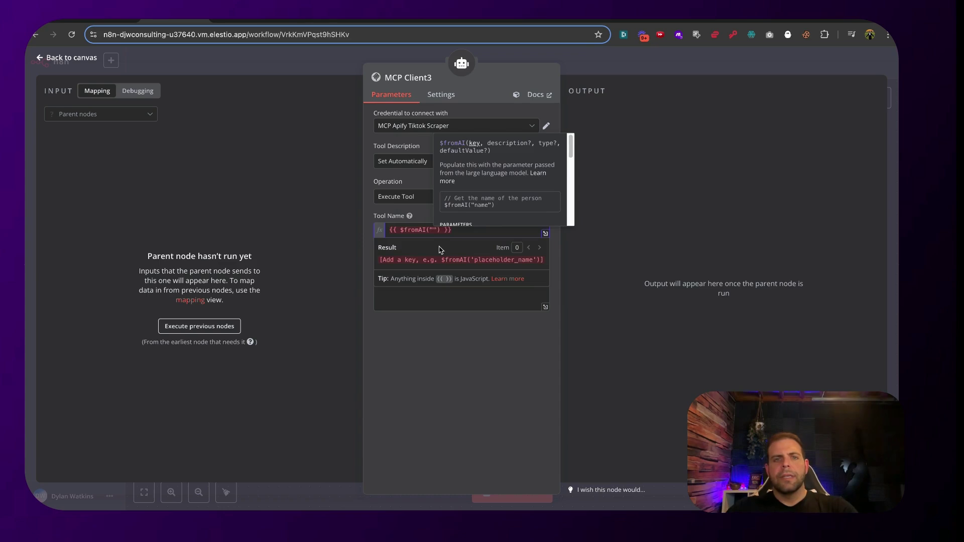
type("tool\"")
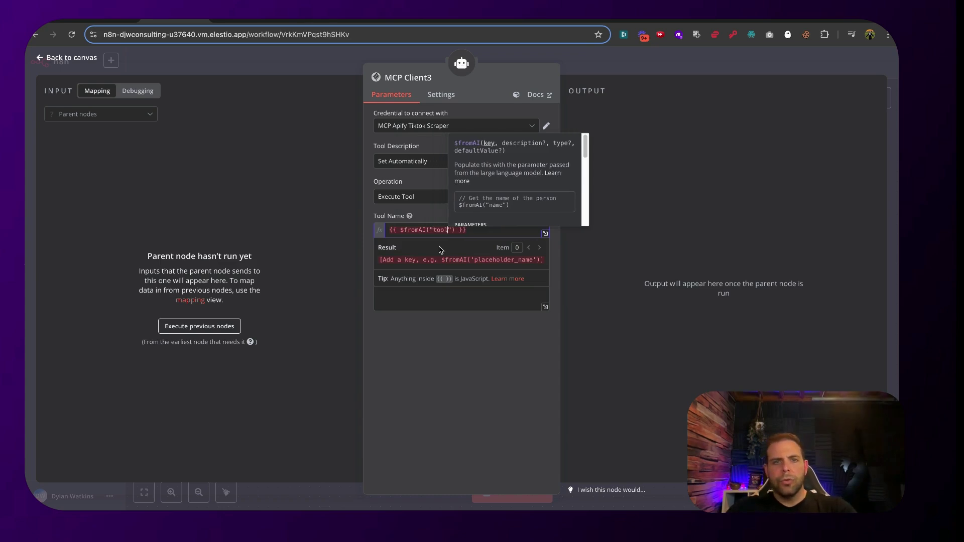
type(",\"")
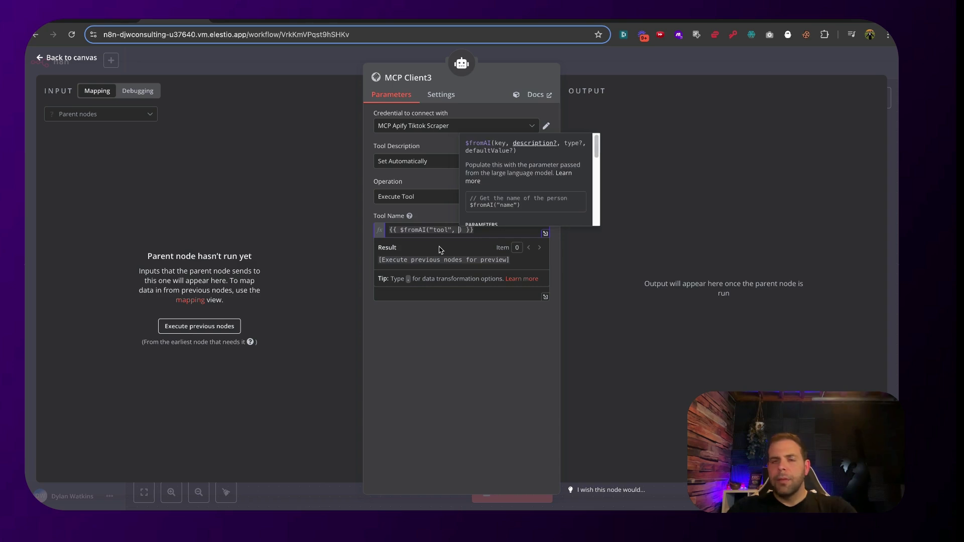
type("the tool ")
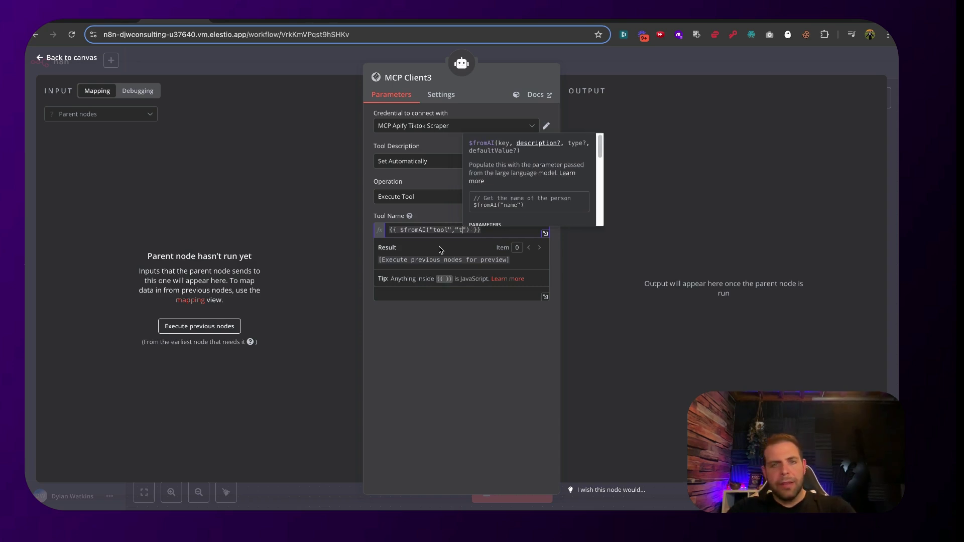
type("selected")
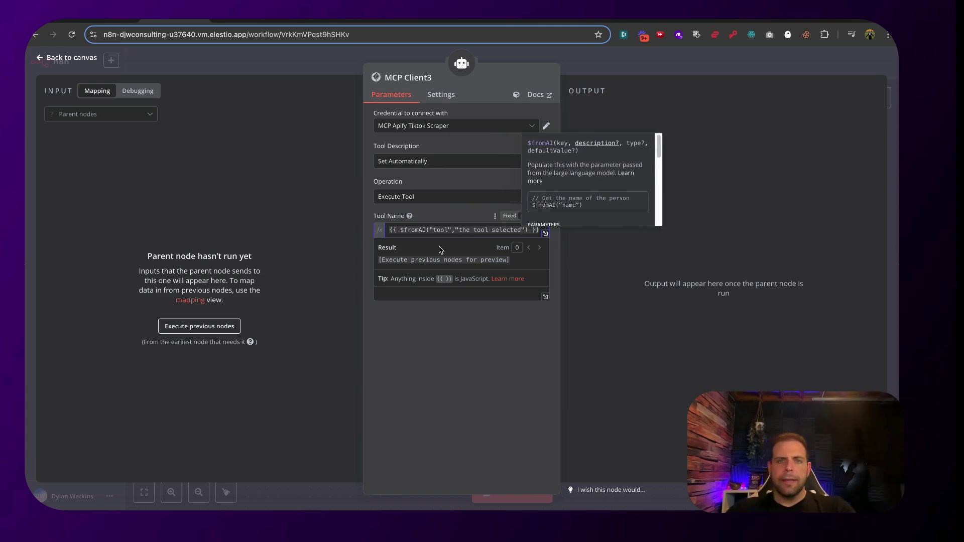
left_click(651, 270)
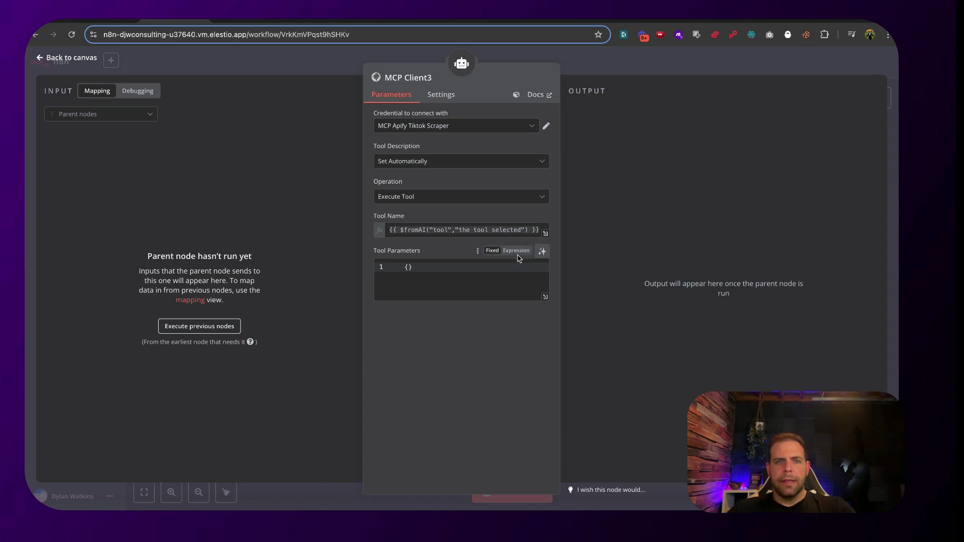
Let the model define the Tool Parameters automatically, return to the canvas and save the workflow.
left_click(547, 254)
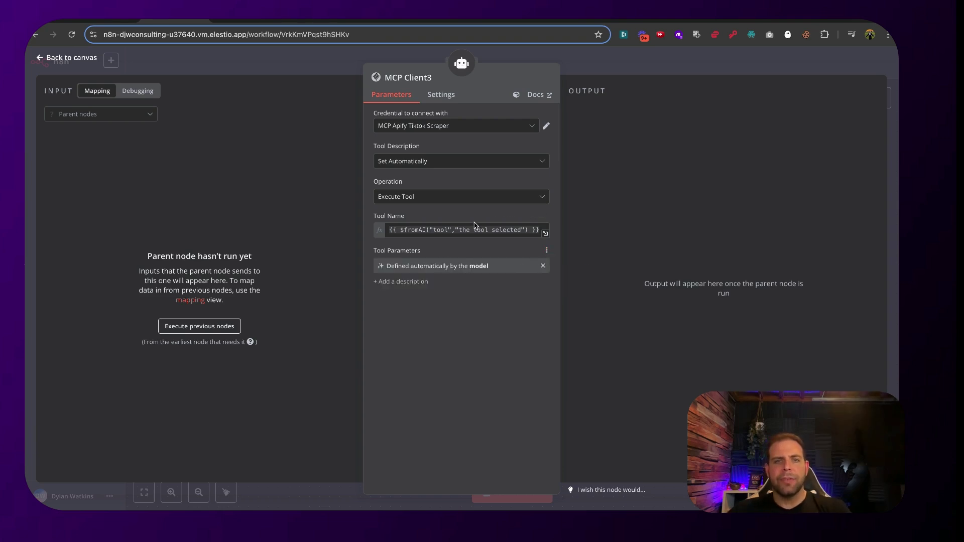
left_click(650, 70)
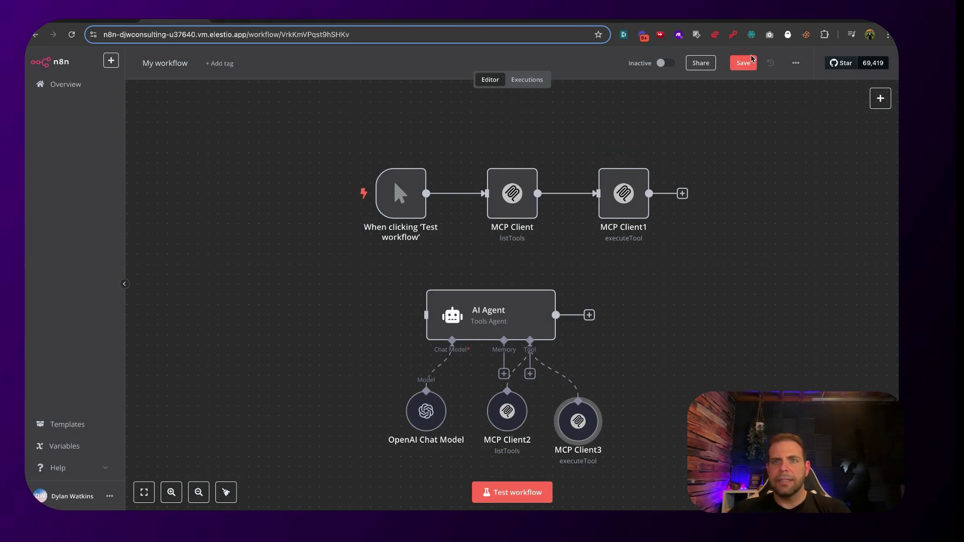
left_click(743, 68)
Add a Chat Trigger with default settings before the AI Agent, connect it to the agent's input and save the workflow.
left_click(880, 98)
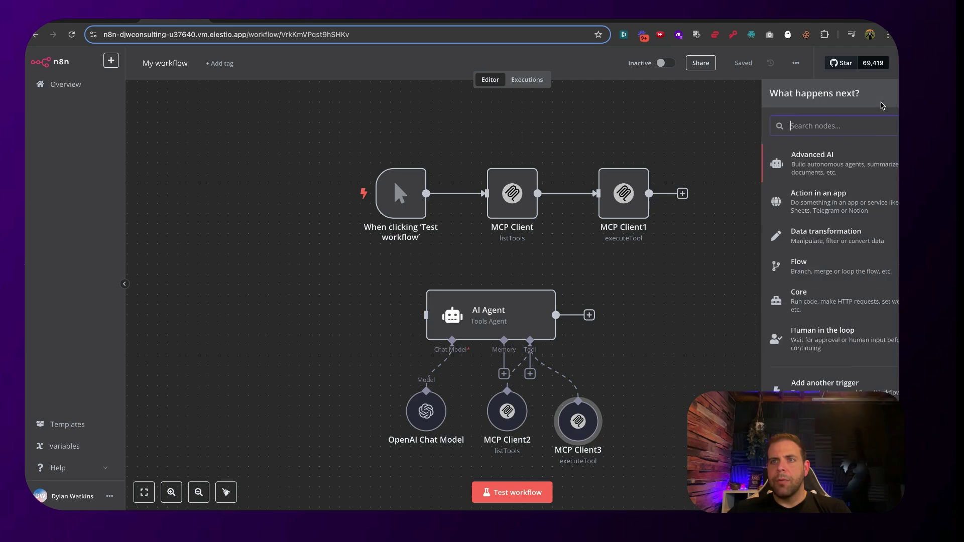
type("chat")
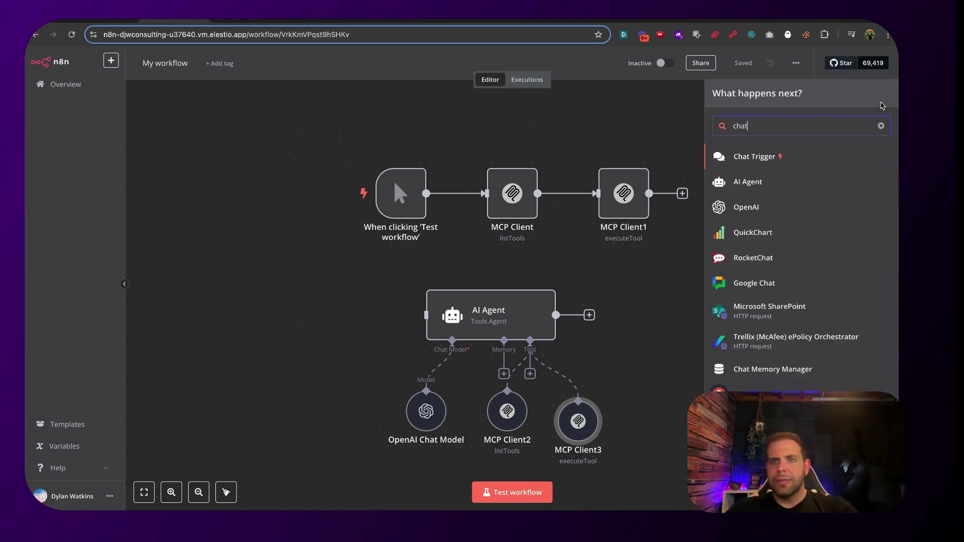
left_click(758, 157)
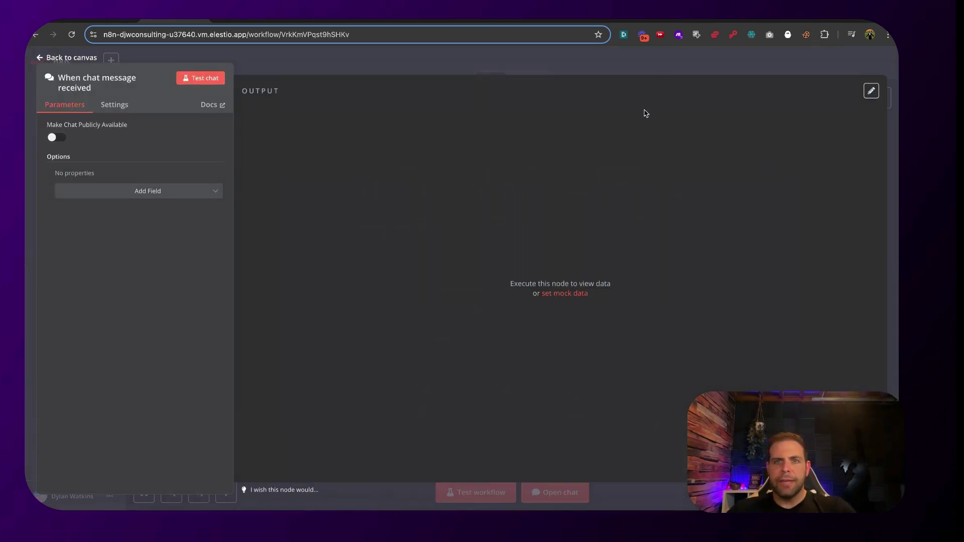
left_click(654, 72)
left_click_drag(675, 422, 426, 315)
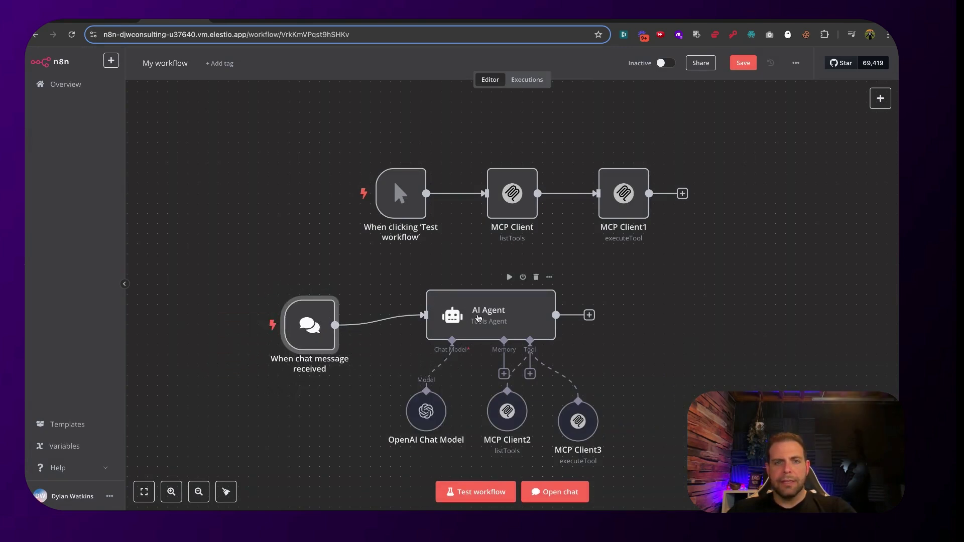
left_click(742, 63)
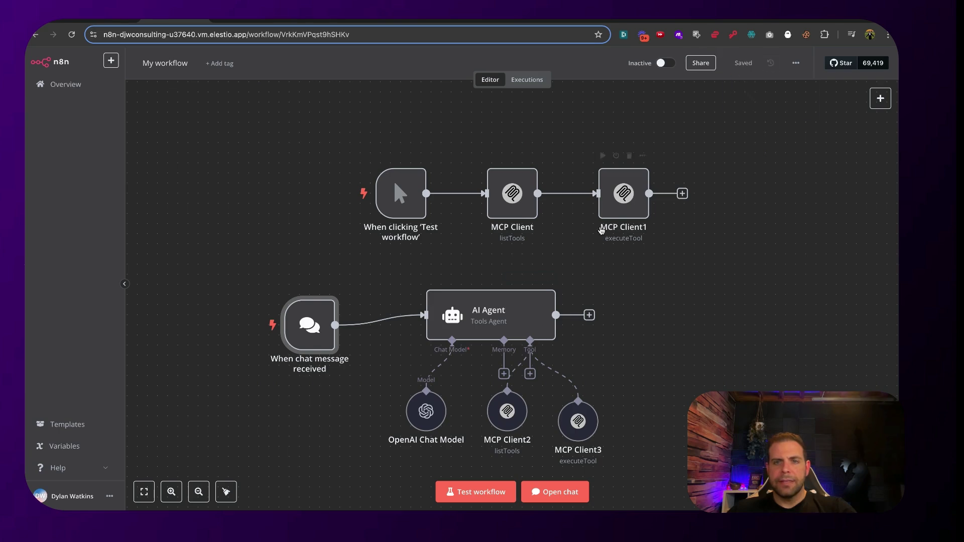
Add a System Message option with its default text to the AI Agent and return to the canvas.
double_click(507, 307)
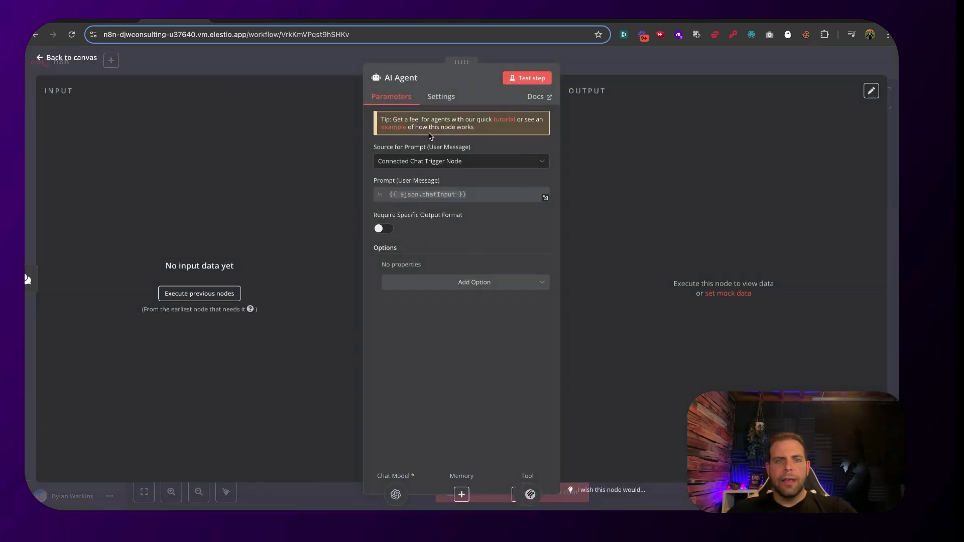
left_click(463, 283)
left_click(460, 309)
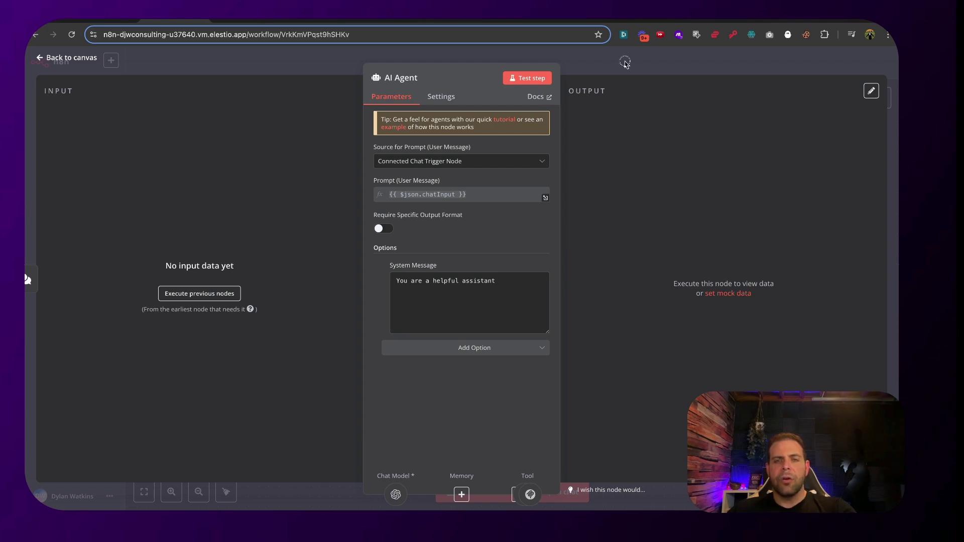
key("Escape")
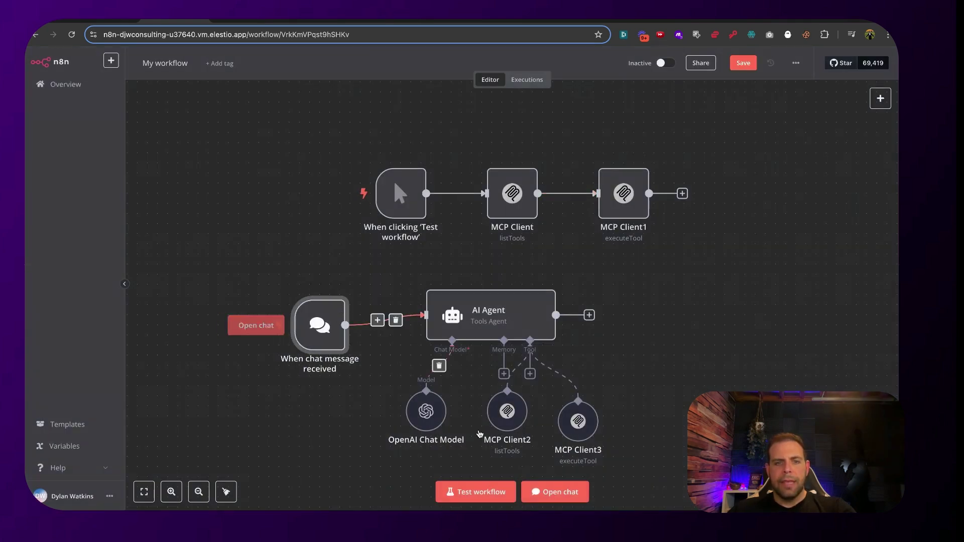
Send the agent the chat message "What tools do I have available?" and save the workflow.
left_click(490, 492)
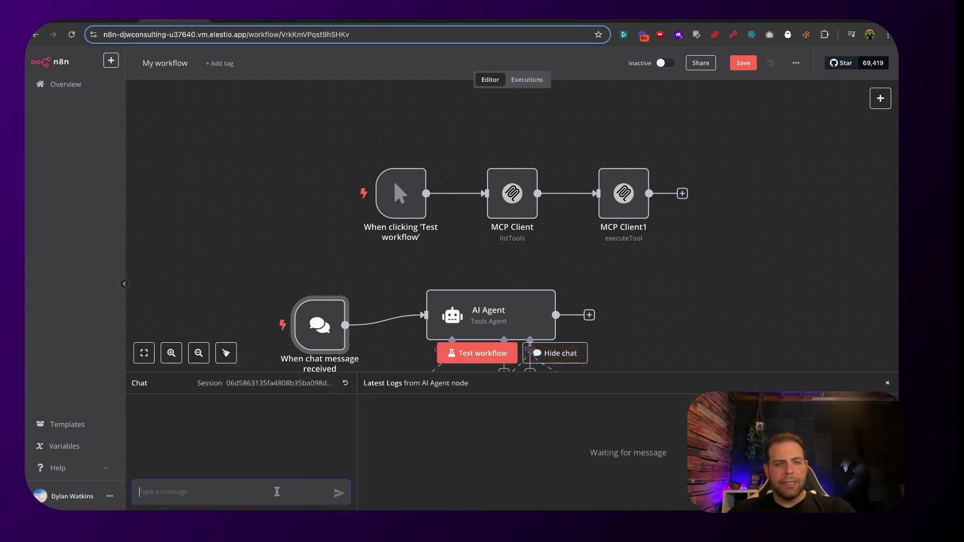
type("What tools")
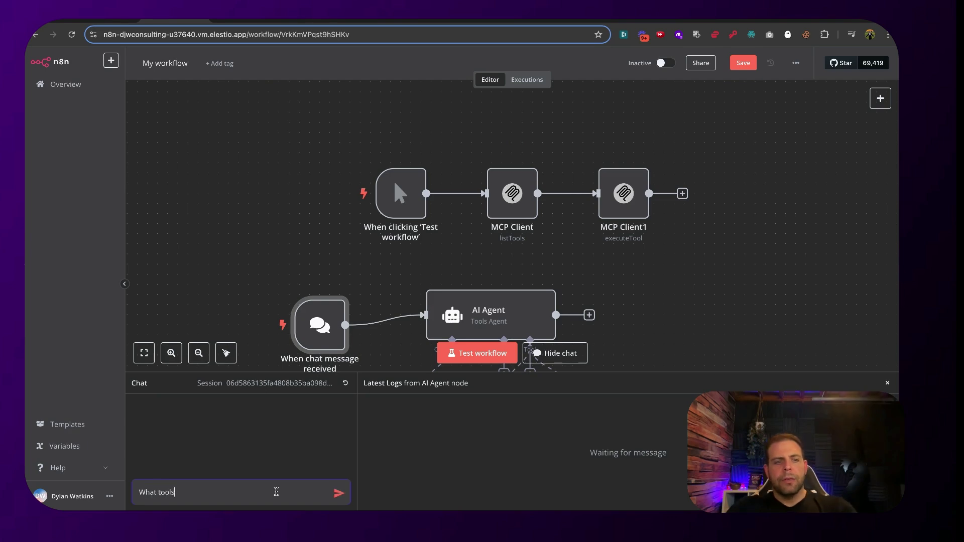
type(" do I have available?")
key("Return")
scroll(395, 173, "down", 5)
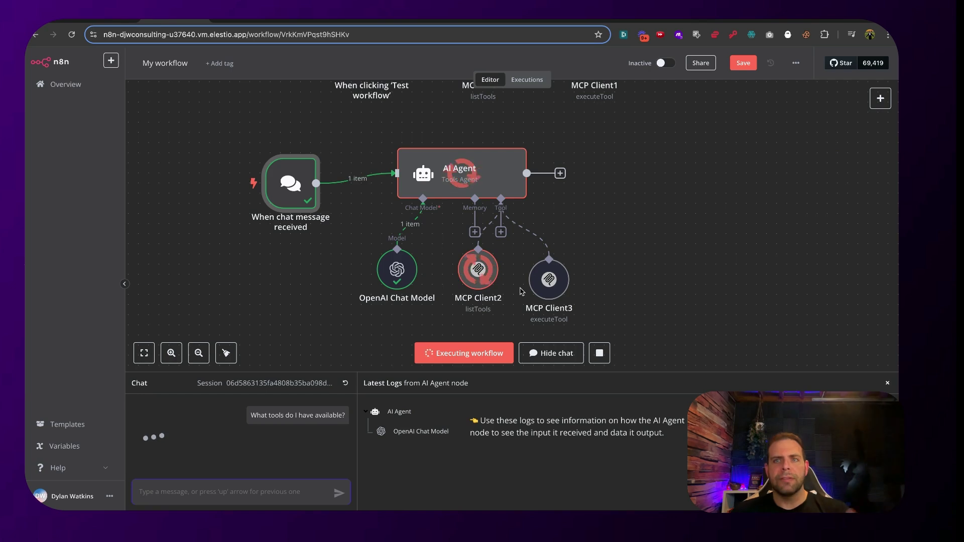
left_click(738, 66)
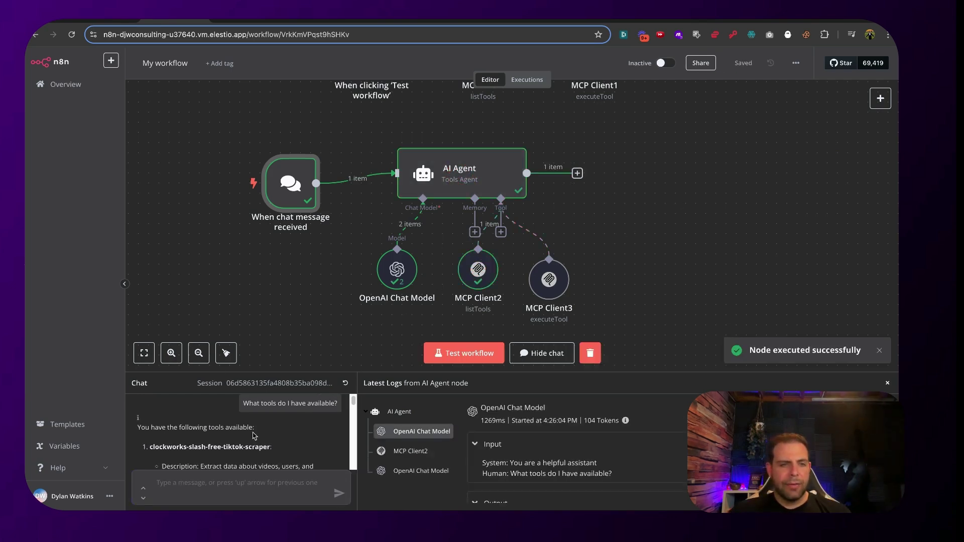
Read the agent's chat reply, checking the listed scraper tool's name, description and schema fields.
scroll(253, 432, "down", 2)
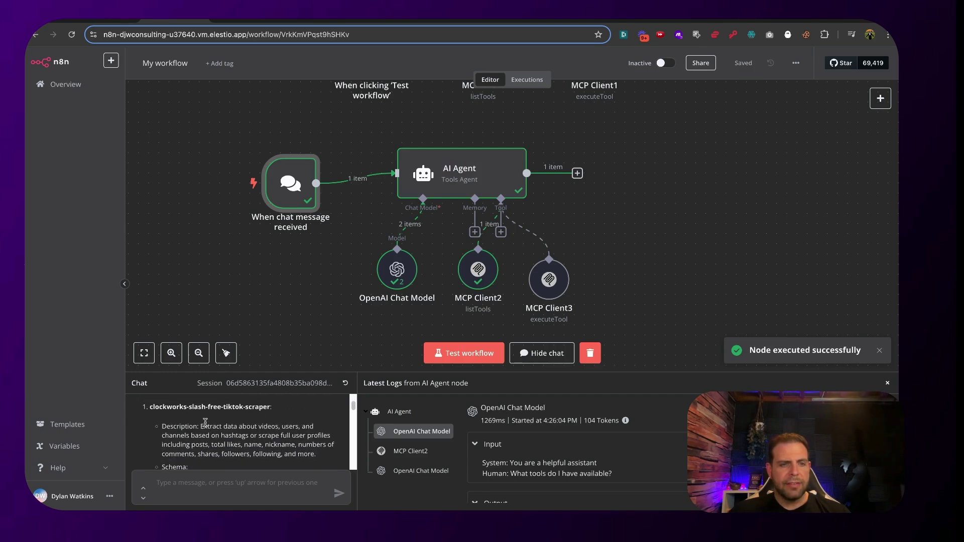
left_click_drag(184, 406, 271, 407)
scroll(243, 425, "down", 5)
scroll(180, 411, "down", 3)
left_click_drag(175, 396, 203, 444)
scroll(194, 432, "down", 3)
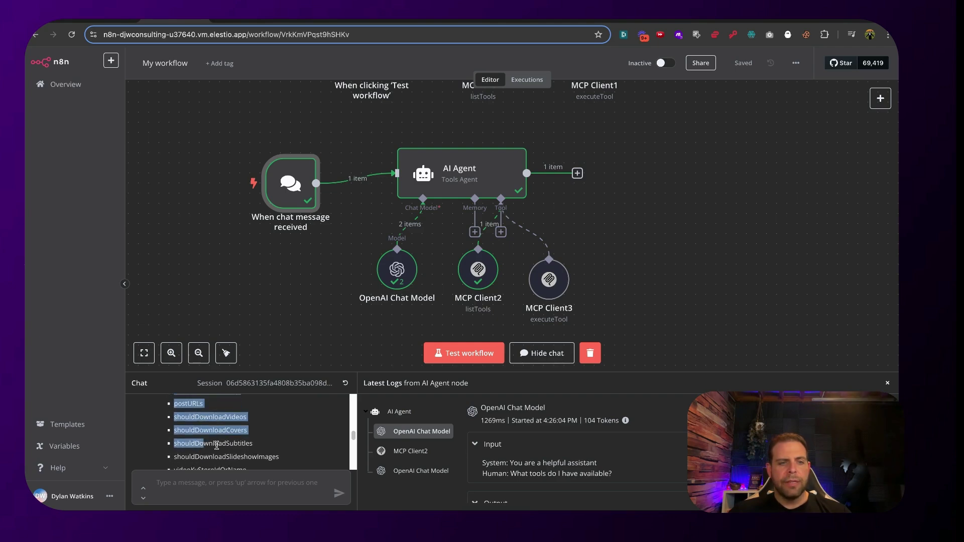
Send the agent the chat message "I want you to find videos with the hashtag AI Agent".
left_click(238, 477)
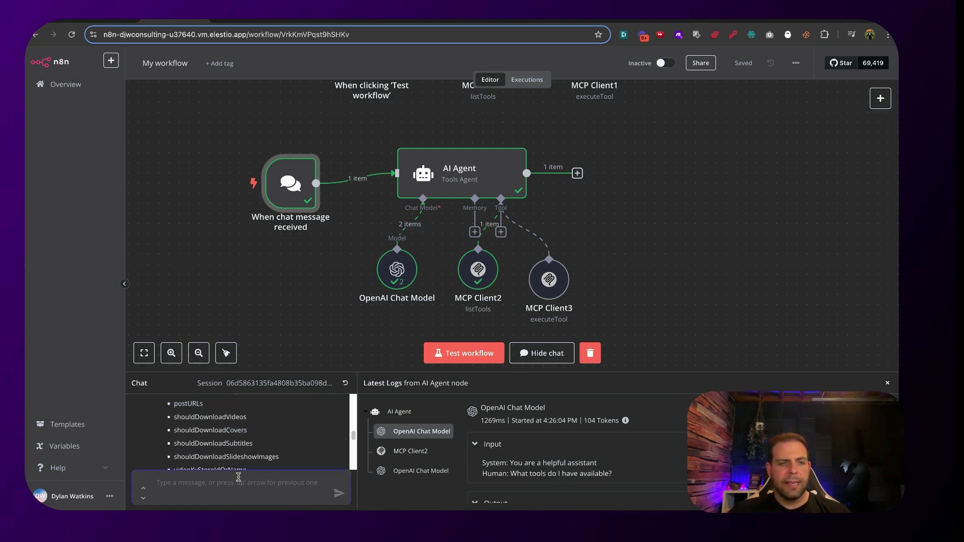
type("I want you to find videos with the hashtag AI")
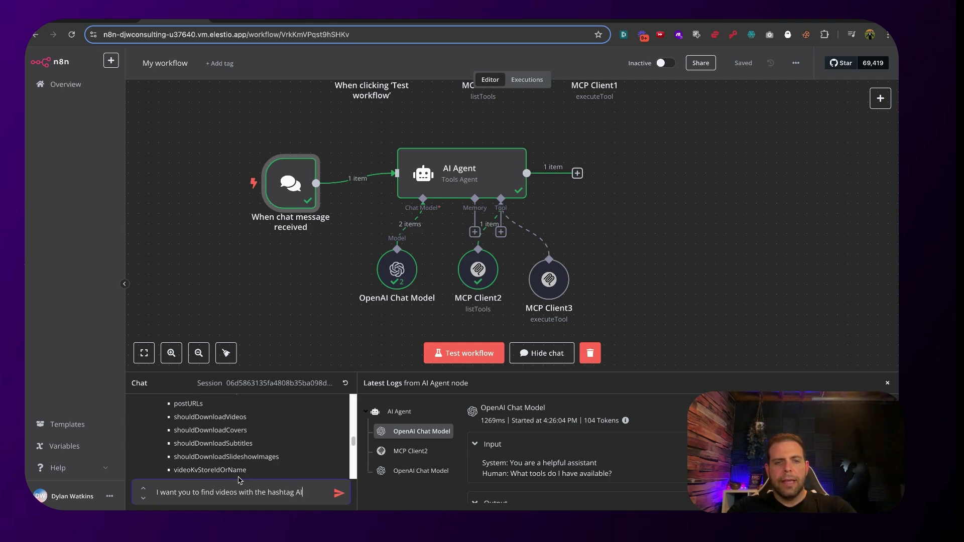
type("Agent")
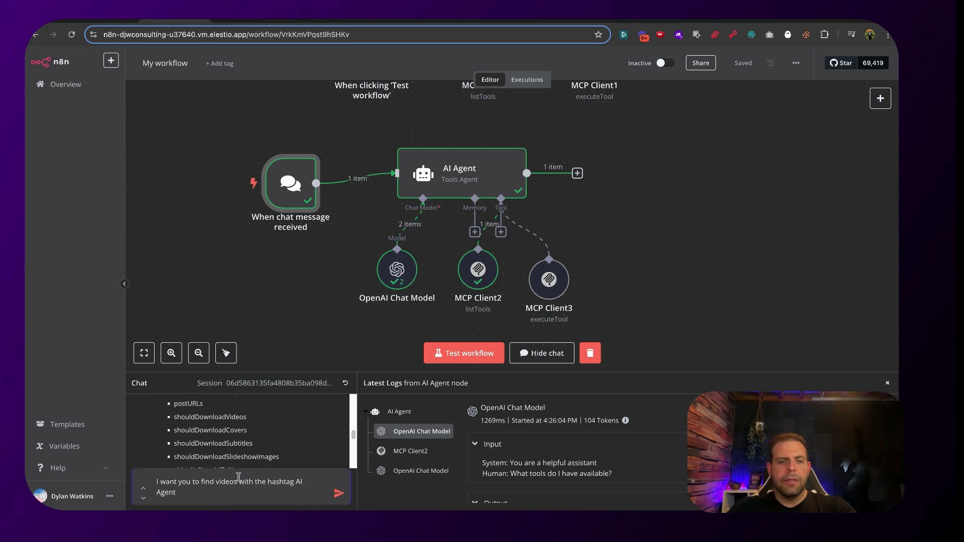
key("Return")
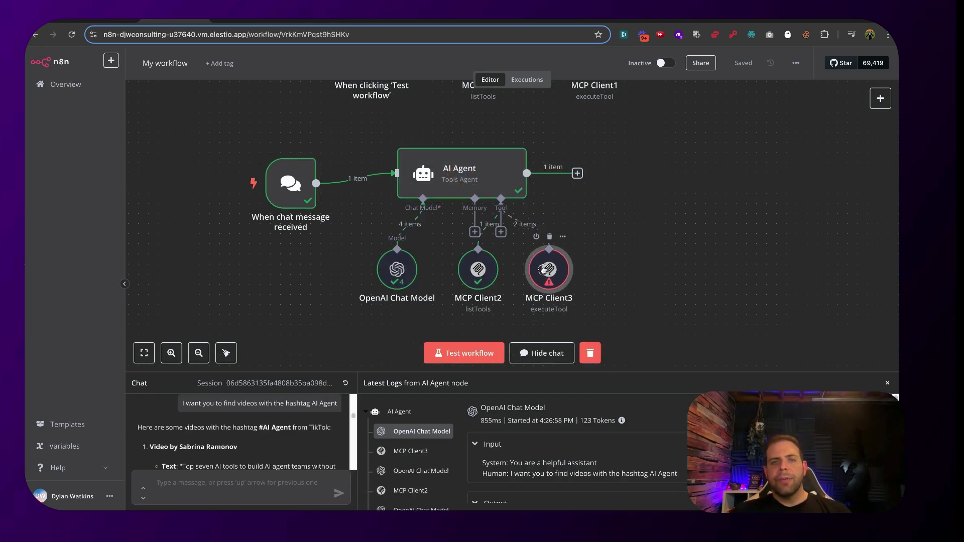
Enlarge the chat and logs area and examine the MCP Client2 log entry's output for the listed tools and their schemas.
left_click_drag(607, 374, 598, 242)
left_click(411, 359)
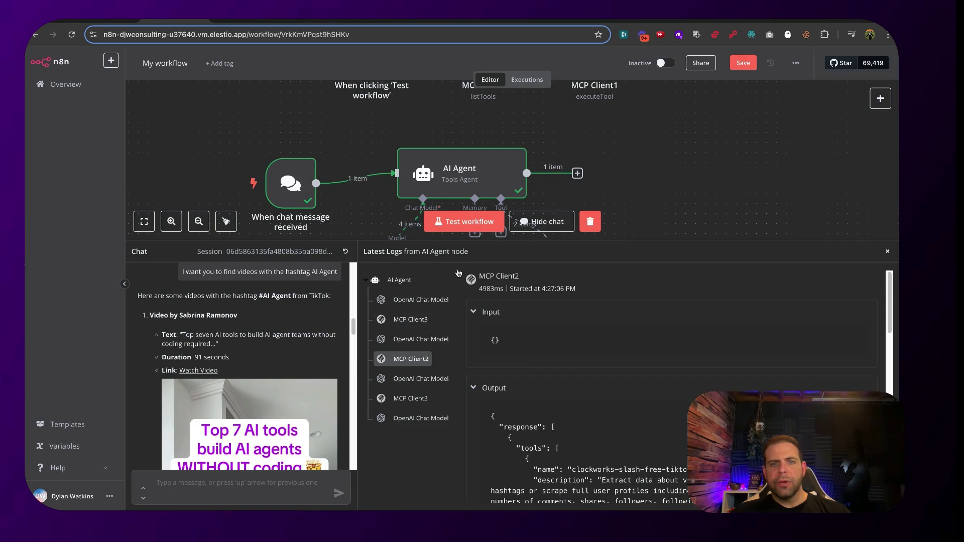
scroll(439, 372, "down", 1)
scroll(524, 412, "down", 7)
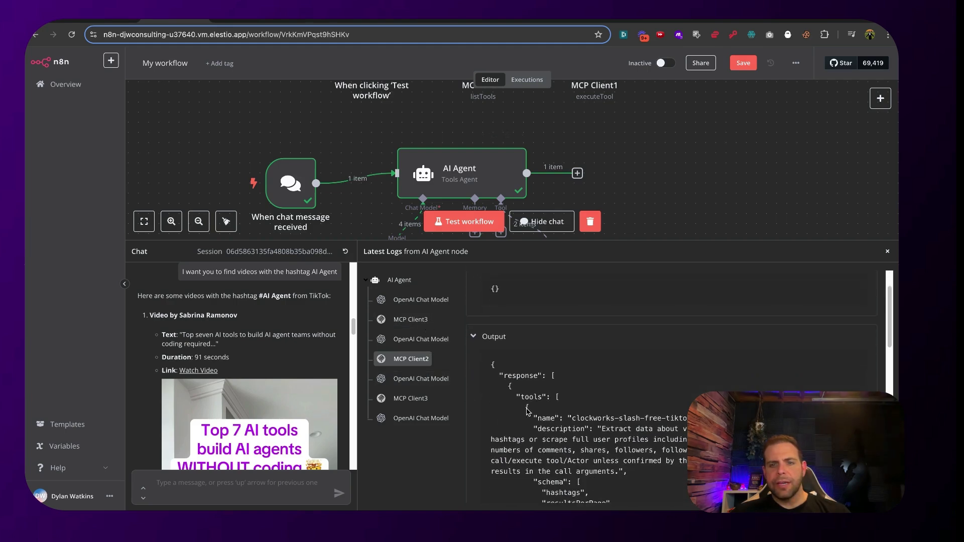
left_click_drag(533, 315, 583, 455)
left_click(521, 410)
scroll(521, 411, "down", 5)
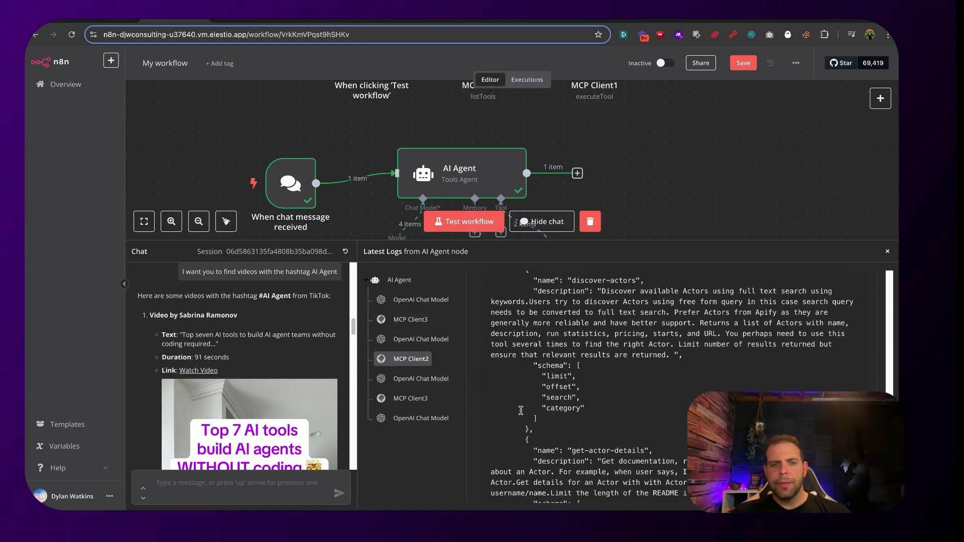
scroll(537, 365, "down", 5)
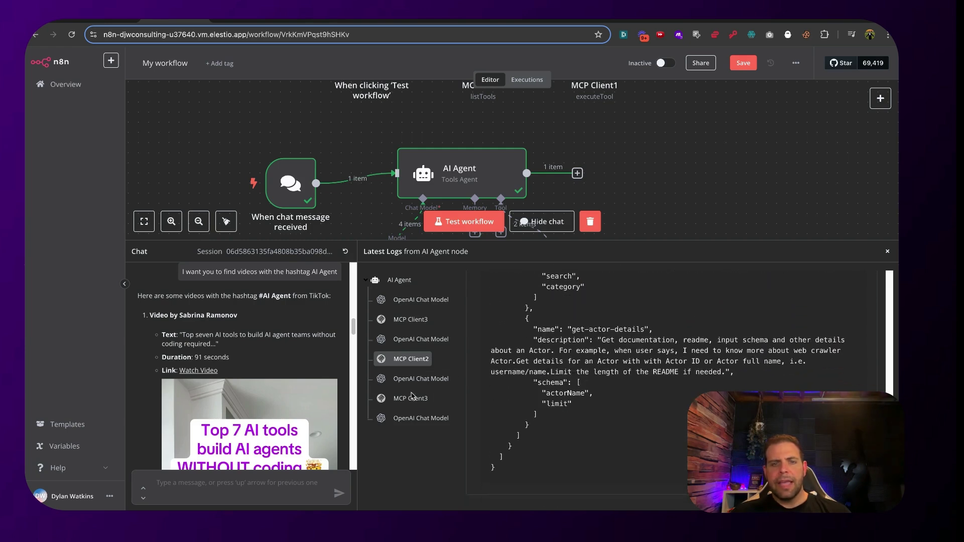
Open the AI Agent node's details and read the video descriptions in its output.
double_click(484, 187)
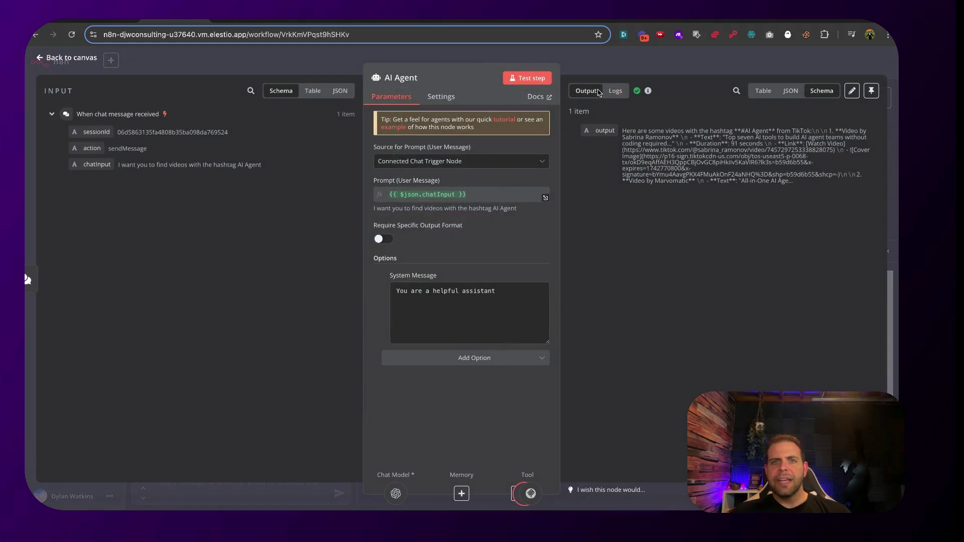
left_click_drag(628, 128, 804, 132)
left_click(725, 140)
left_click_drag(622, 143, 643, 141)
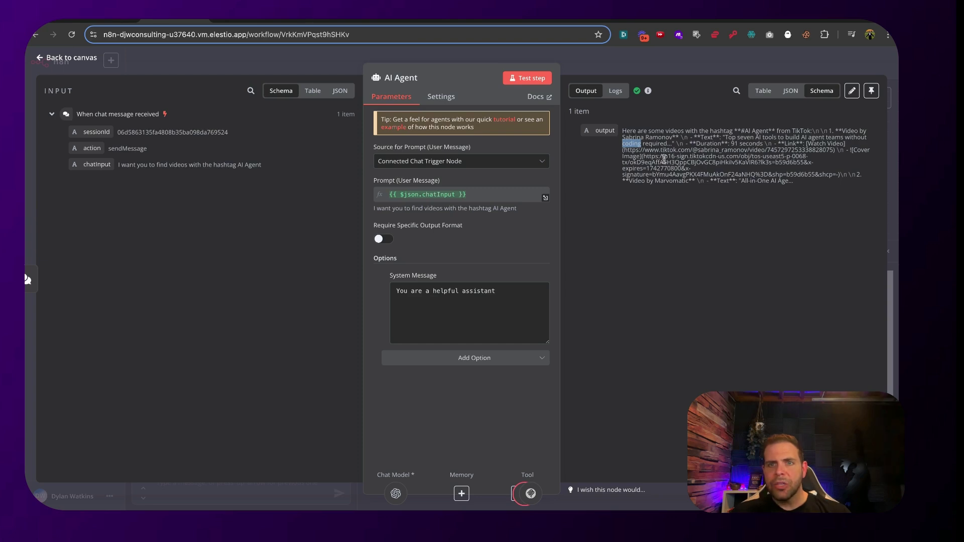
Copy the first TikTok video link from the AI Agent output and check it in a new browser tab.
left_click_drag(644, 151, 833, 150)
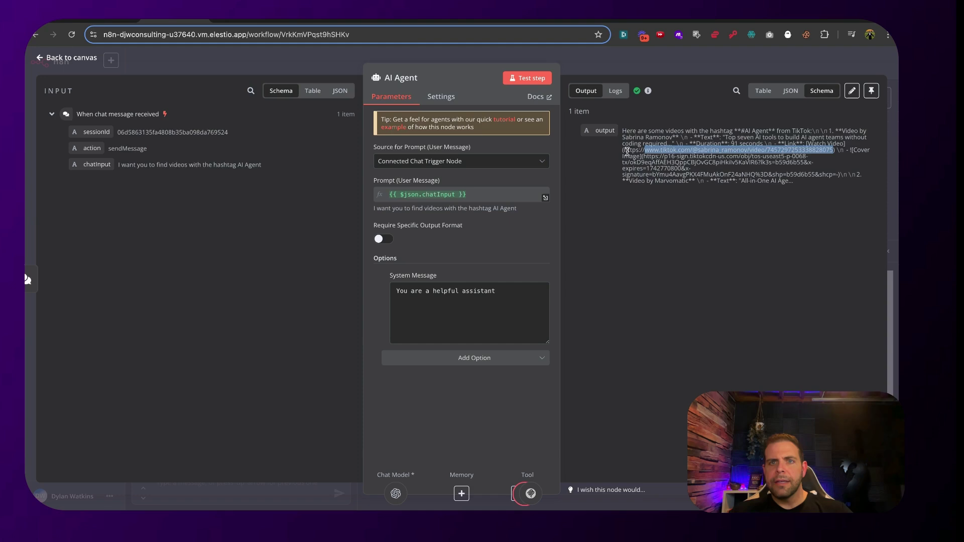
left_click_drag(625, 151, 833, 150)
key("ctrl+c")
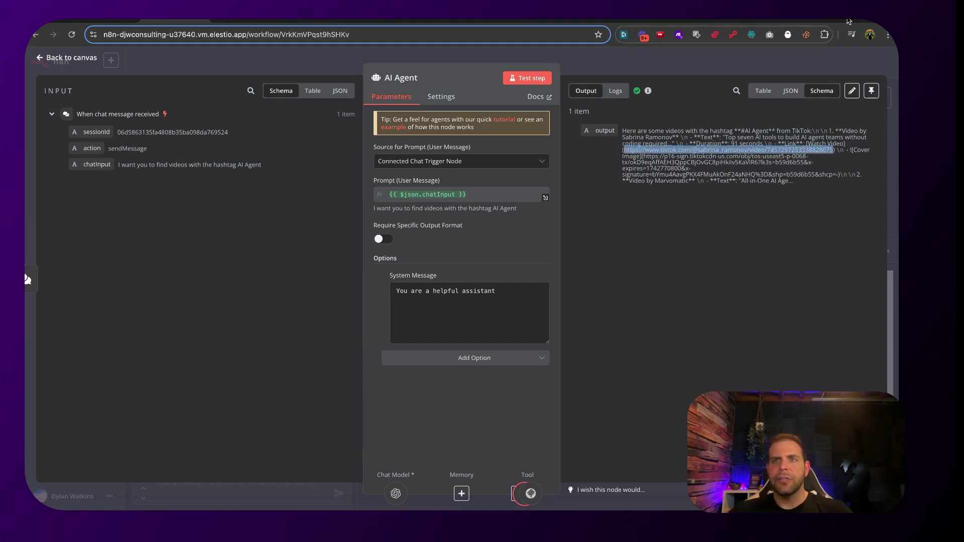
key("ctrl+t")
key("ctrl+v")
key("Return")
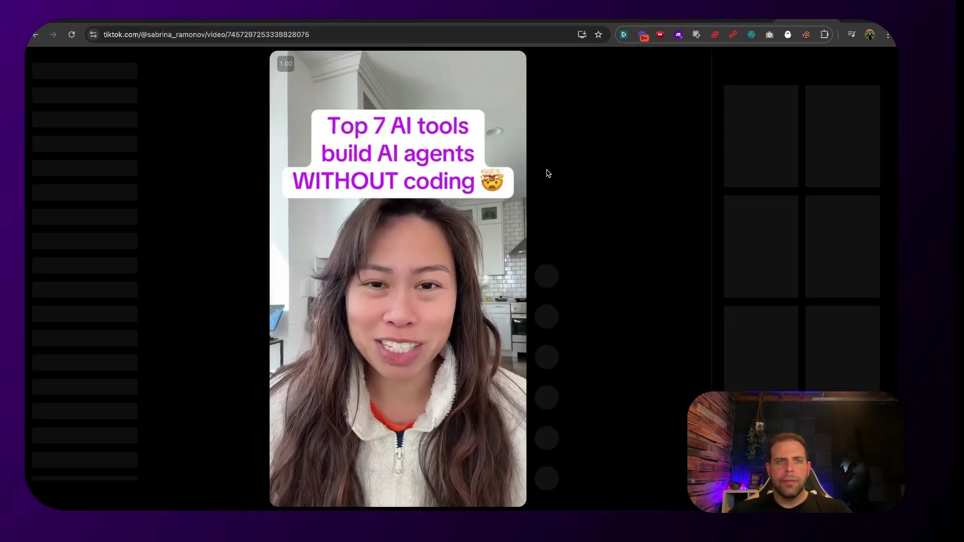
left_click(441, 212)
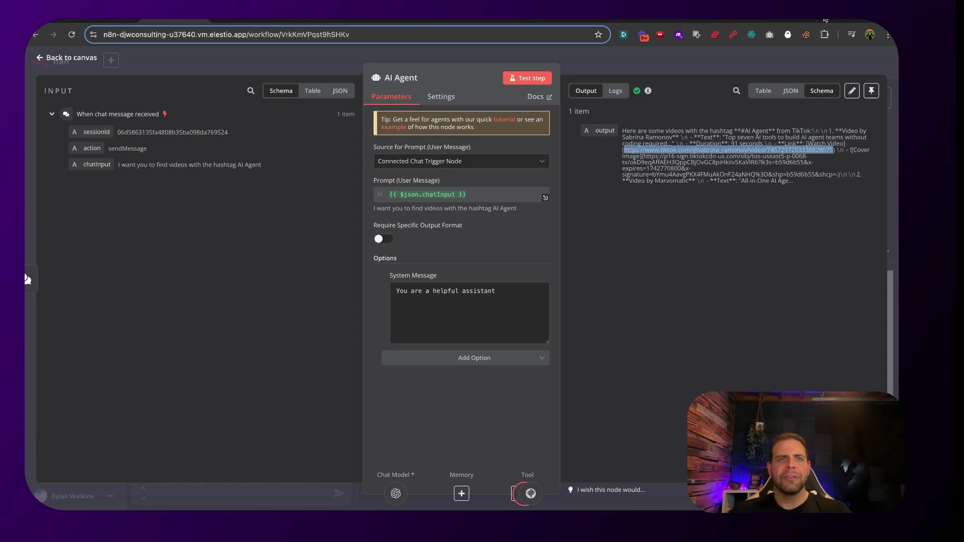
left_click(612, 117)
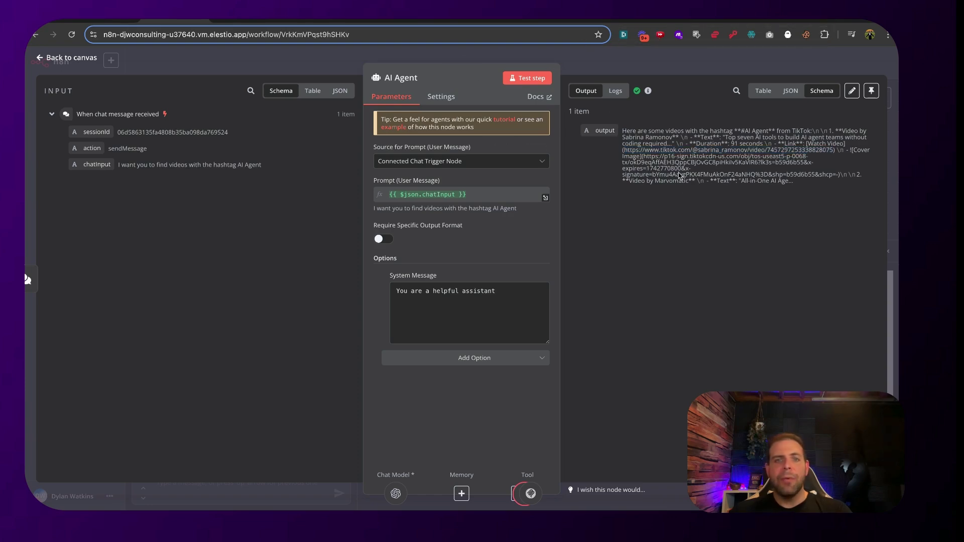
Return to the workflow canvas and close the chat and logs area.
key("Escape")
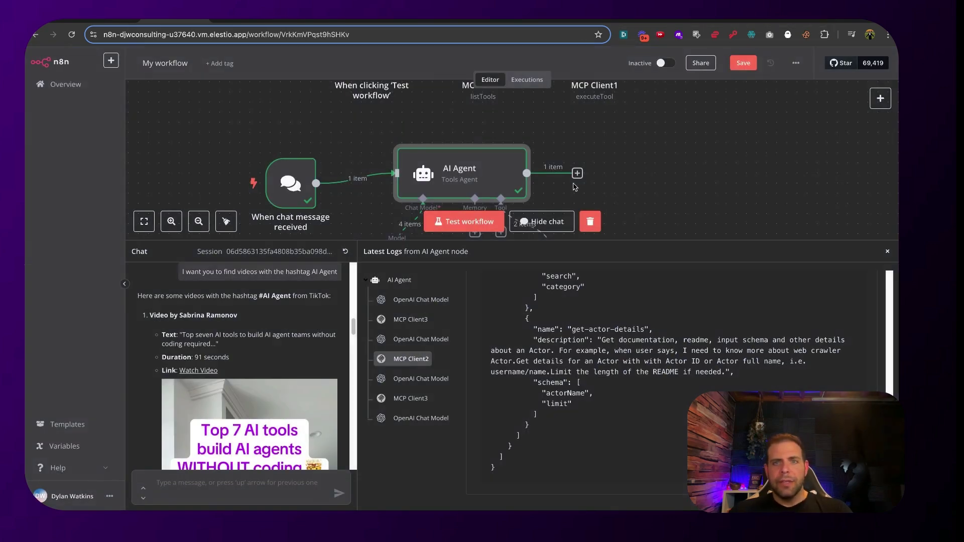
left_click(647, 223)
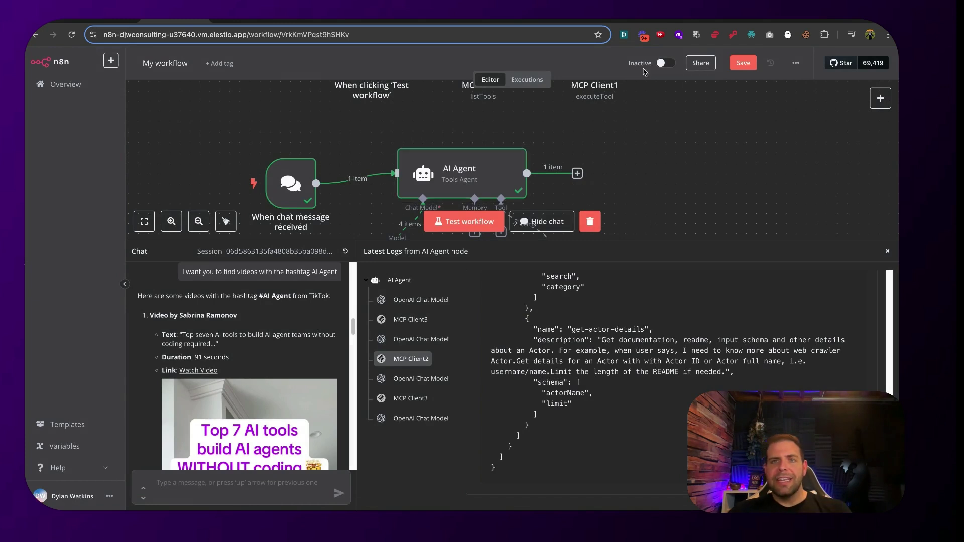
left_click(888, 254)
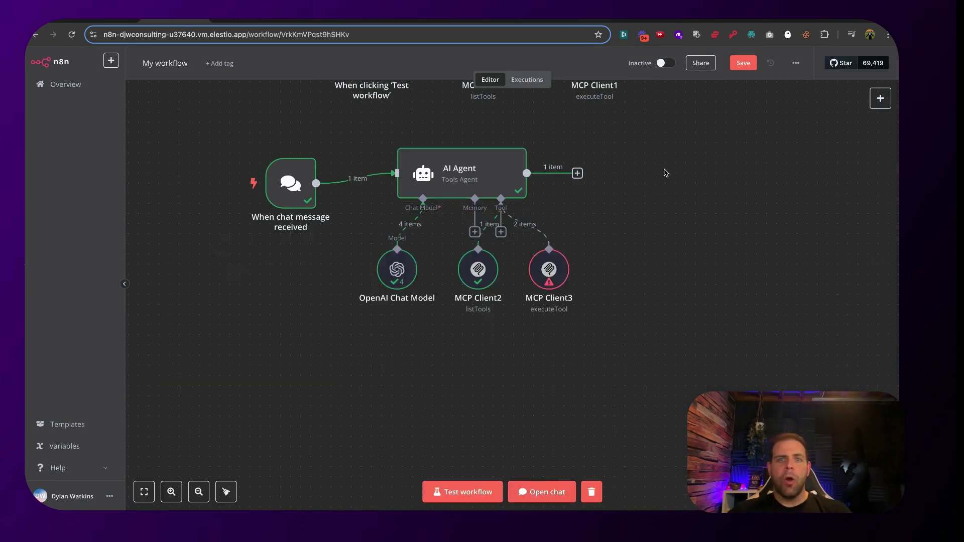
Switch to Apify, browse the Apify Store, open the Cheerio Scraper actor and copy its actor name.
left_click(584, 19)
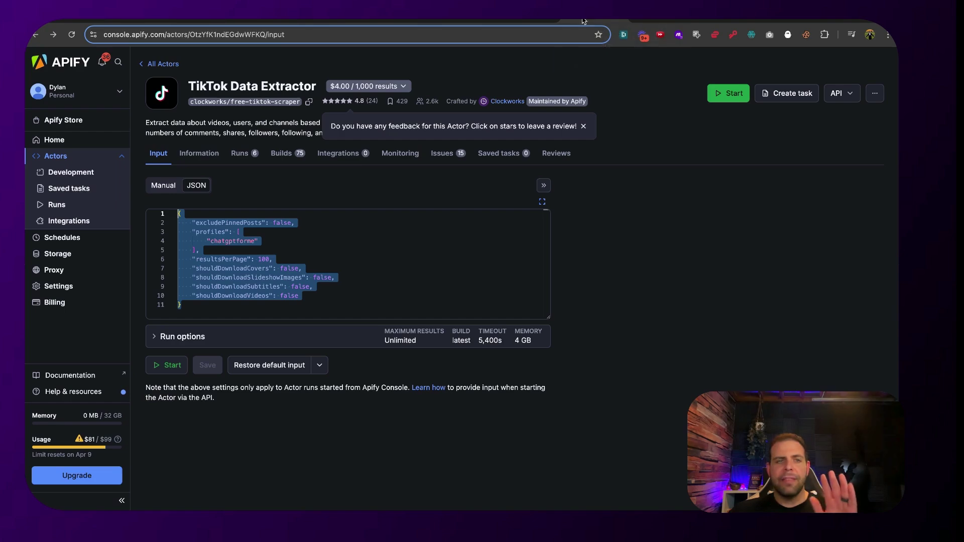
left_click(80, 122)
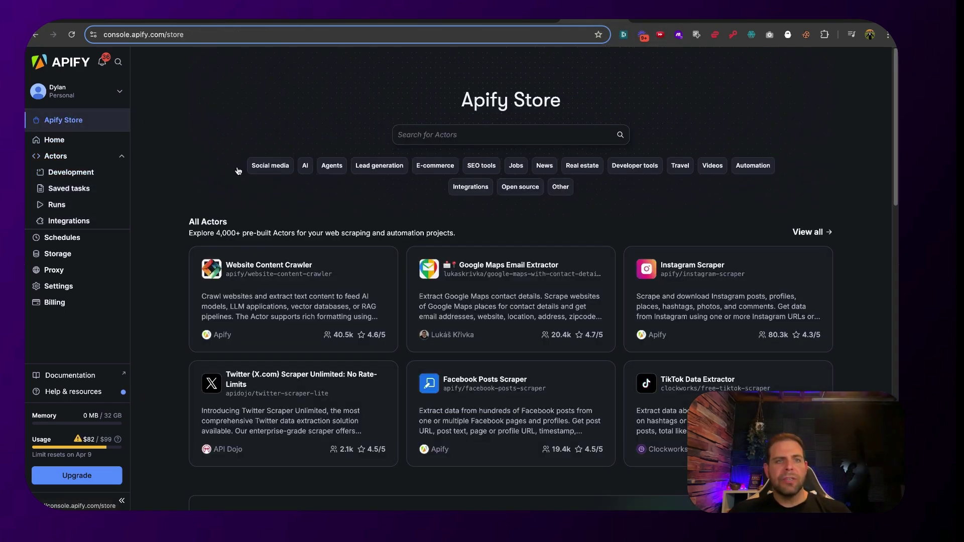
scroll(340, 217, "down", 2)
scroll(340, 217, "down", 4)
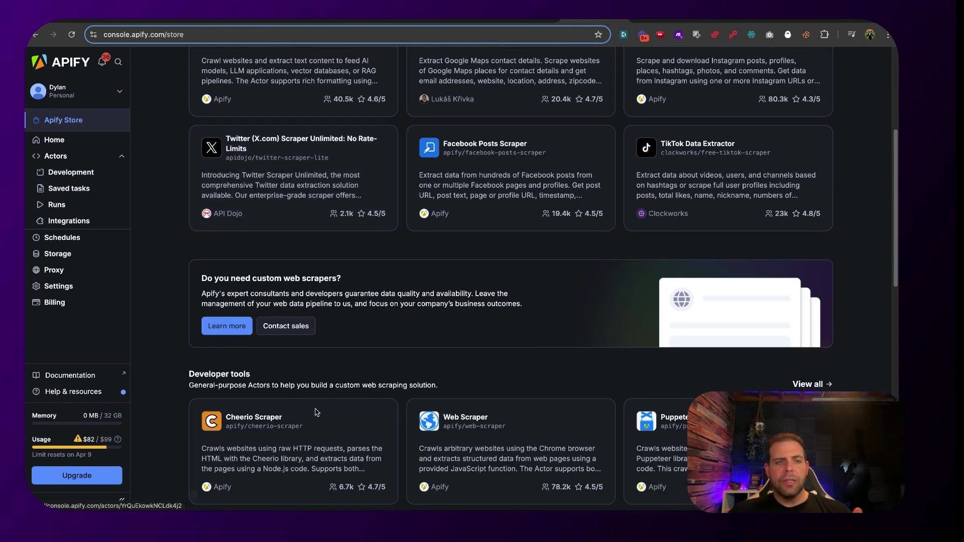
left_click(255, 422)
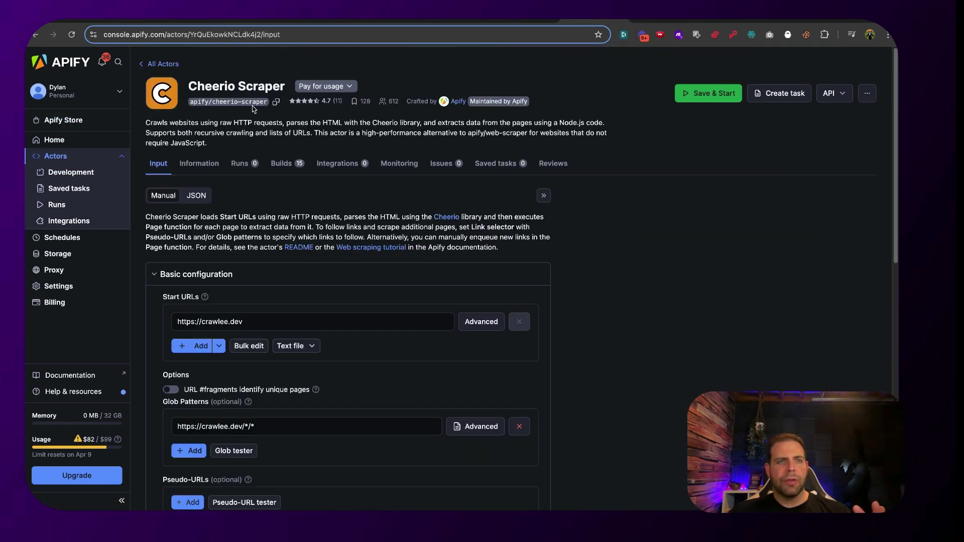
left_click(276, 102)
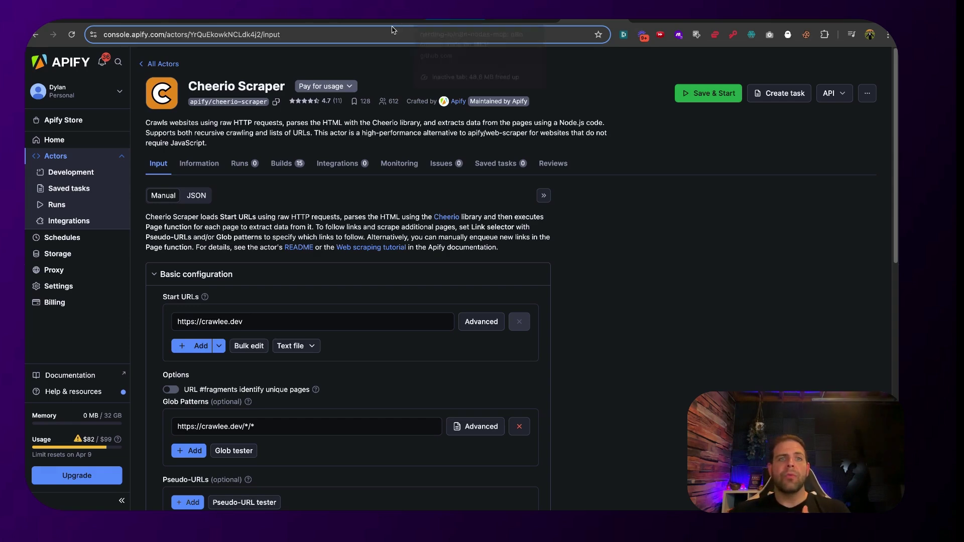
Switch back to n8n, slightly reposition the AI Agent, MCP Client2 and MCP Client3 nodes, and save the workflow.
left_click(168, 21)
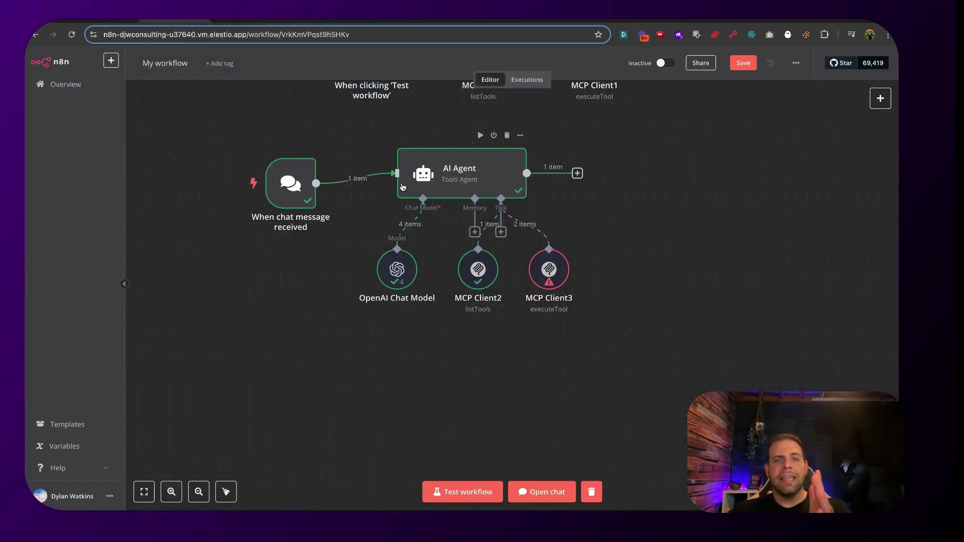
left_click_drag(403, 187, 412, 177)
left_click_drag(476, 279, 476, 298)
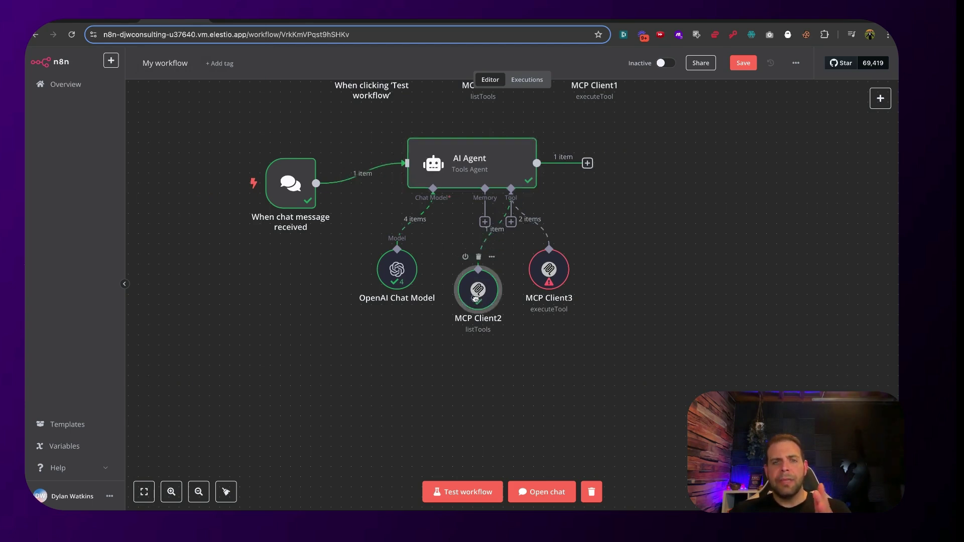
left_click_drag(555, 264, 565, 273)
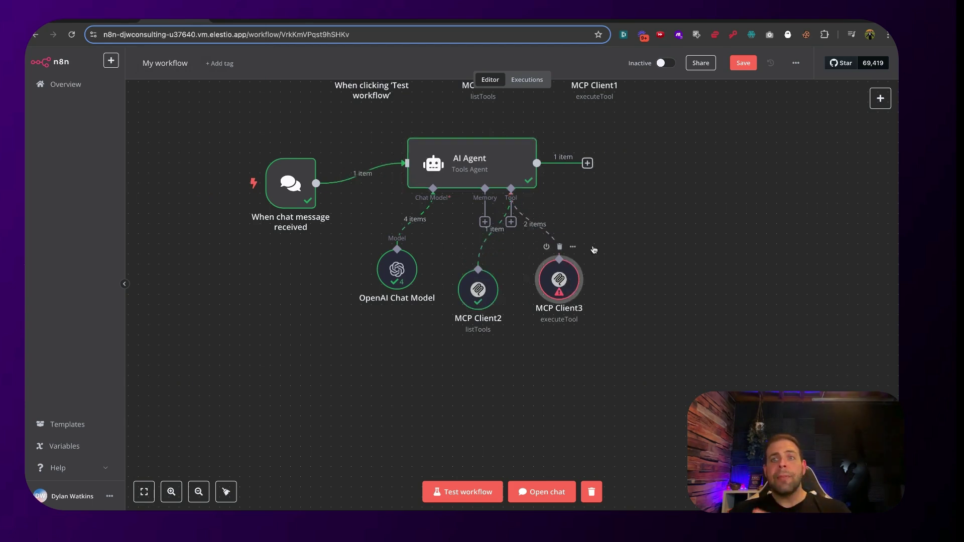
left_click(744, 63)
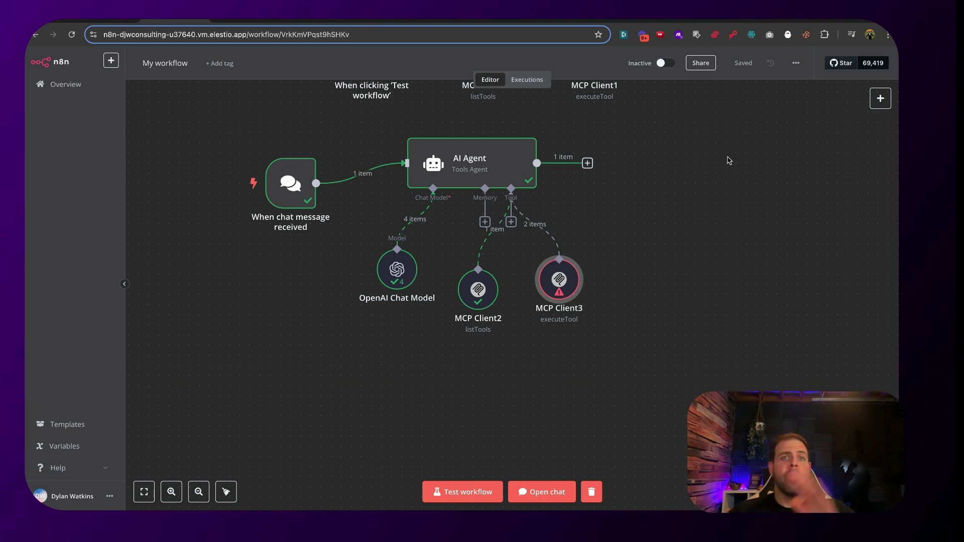